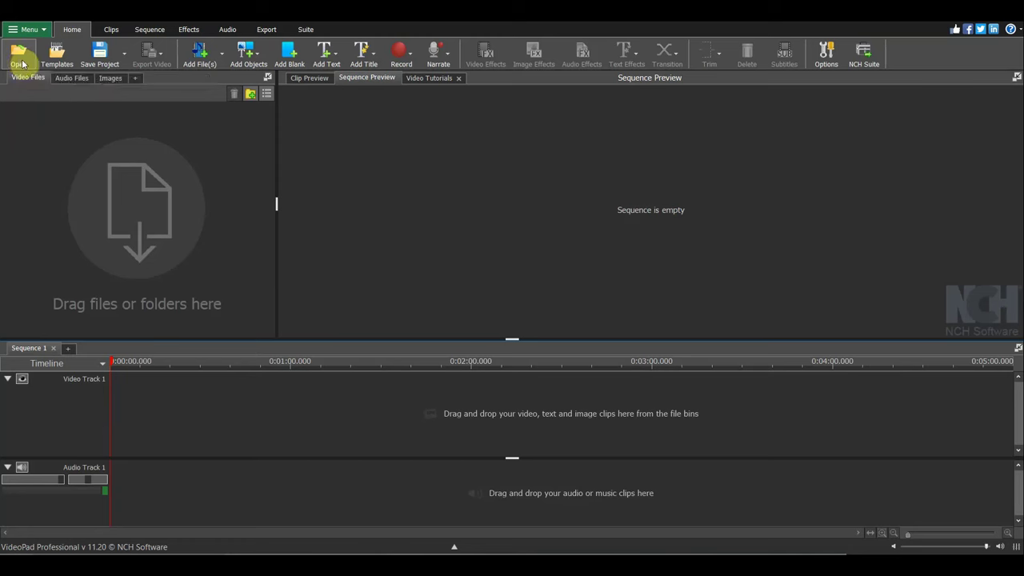
- Import Untitled.mp4 into the project and delete it from the sequence
click(24, 60)
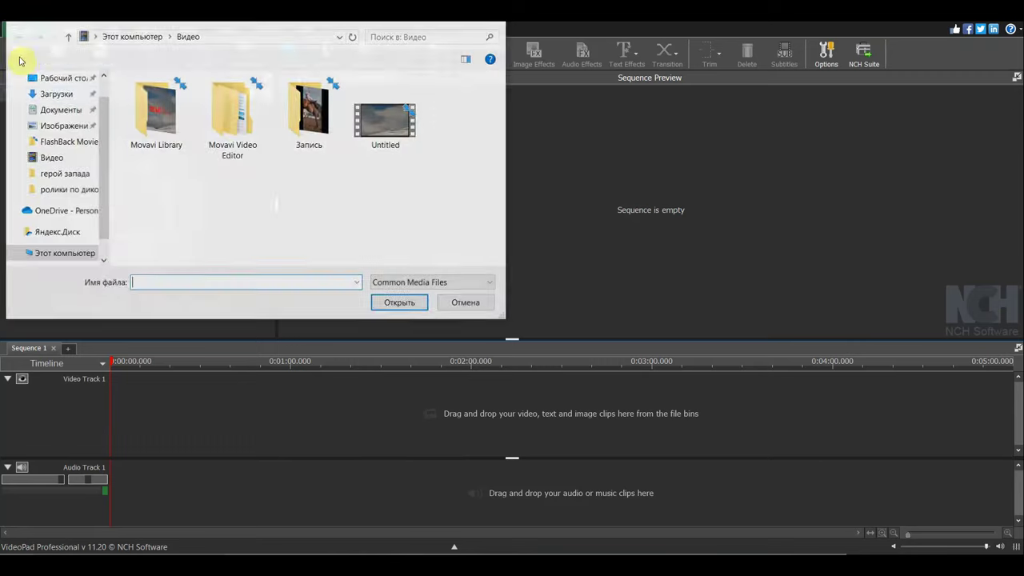
double_click(385, 120)
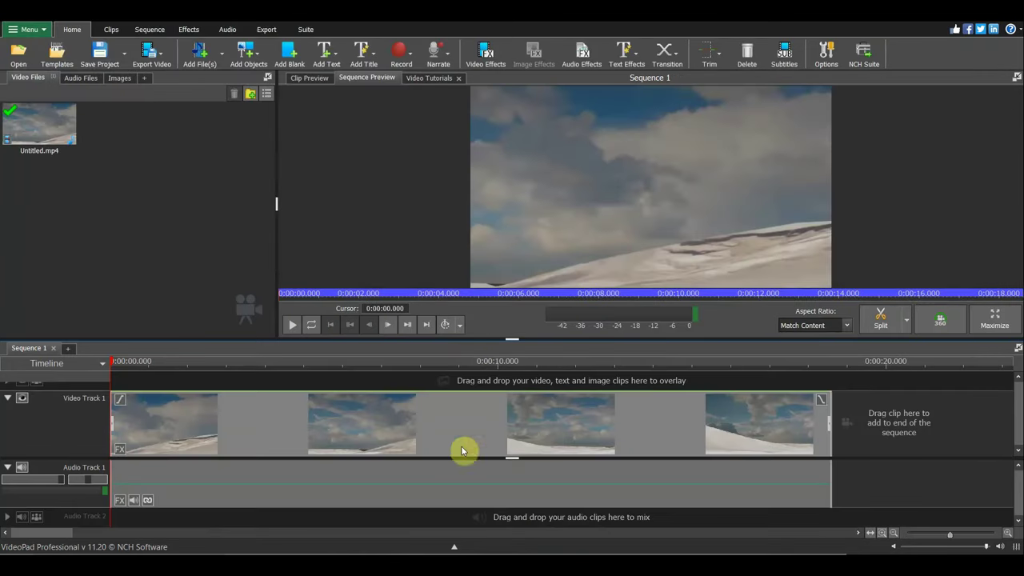
mouse_move(494, 442)
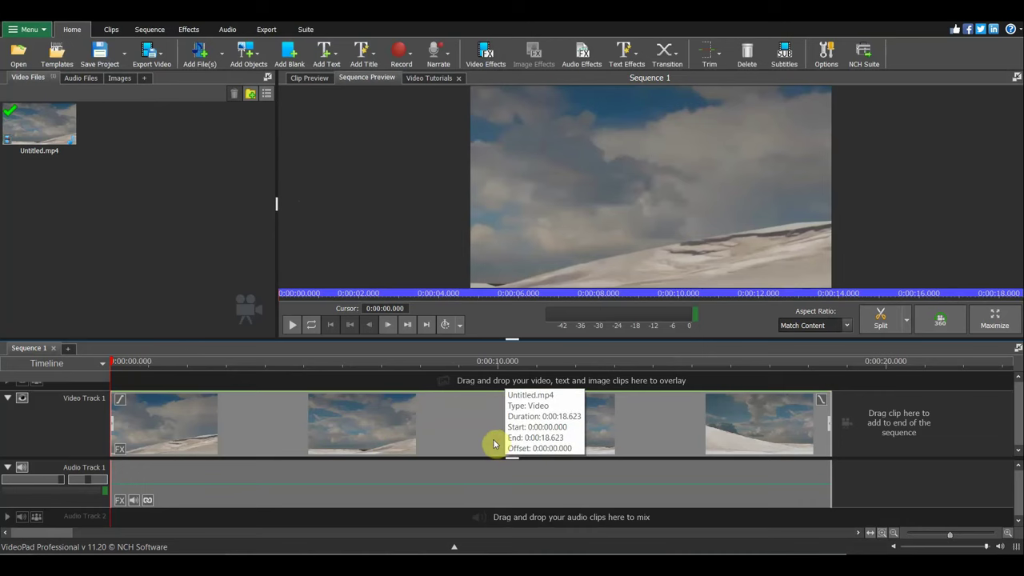
key(Delete)
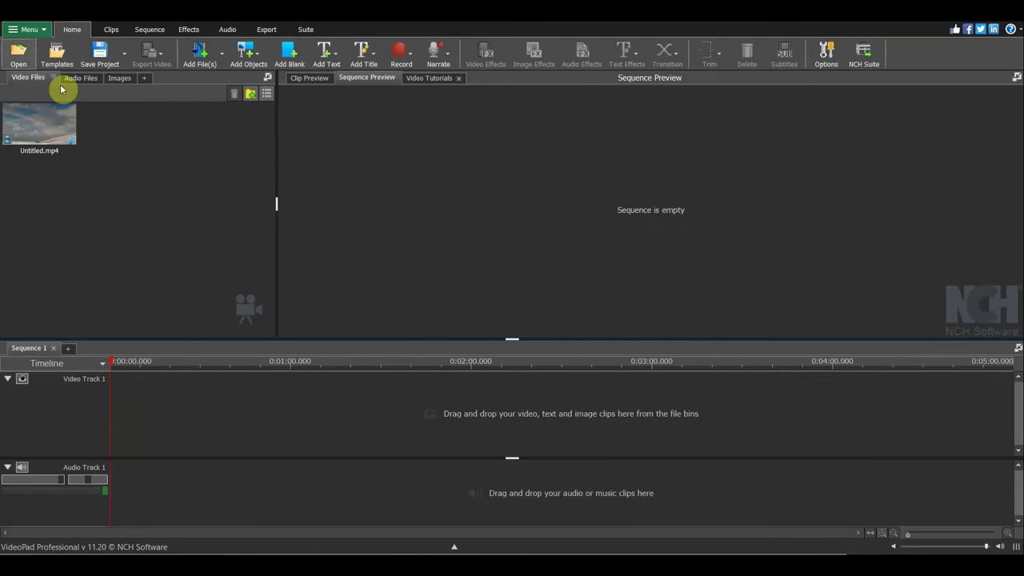
- Import the BLENDER 3.6 montage video from the Downloads folder into the bin
click(17, 56)
click(53, 93)
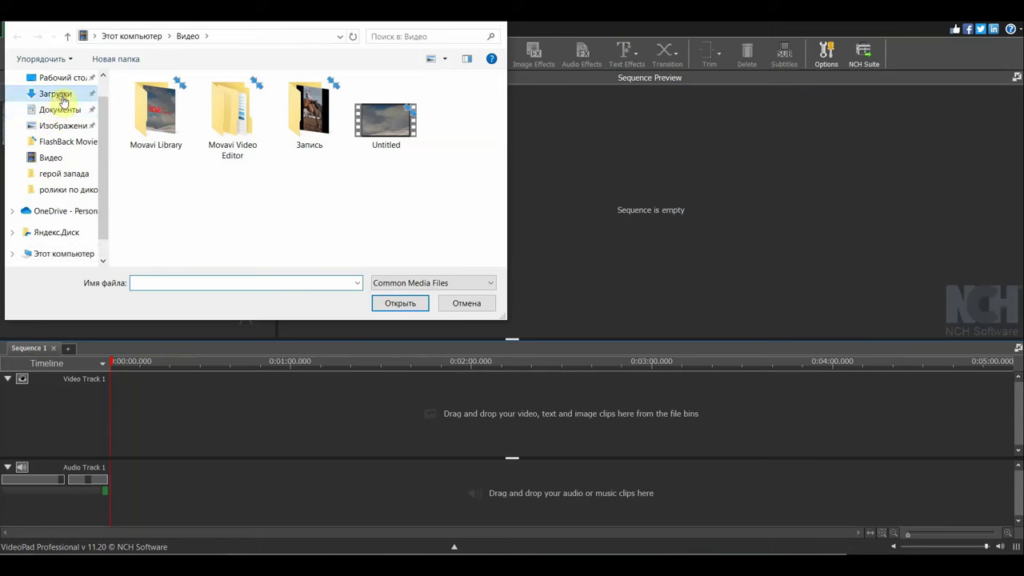
double_click(155, 140)
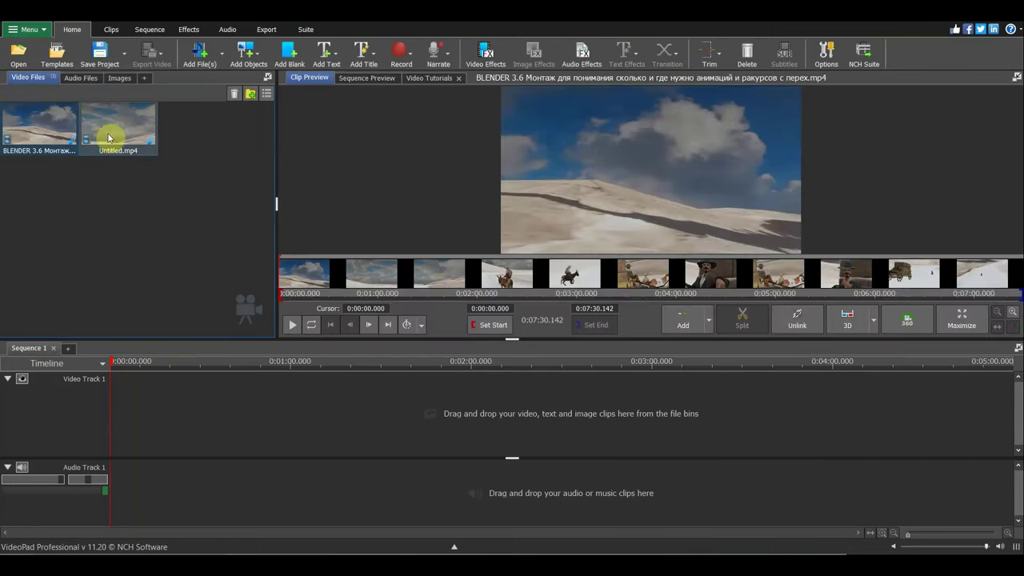
- Put the BLENDER 3.6 clip on Video Track 1, scrub through it, and show the text presets
drag(50, 136, 183, 398)
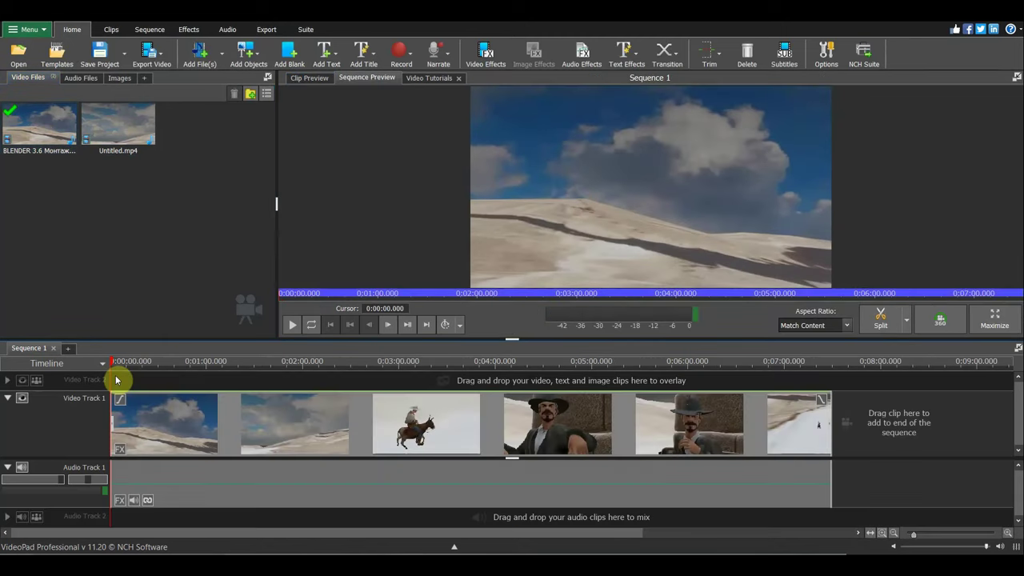
mouse_move(114, 365)
mouse_down()
mouse_move(490, 404)
mouse_move(129, 396)
mouse_up()
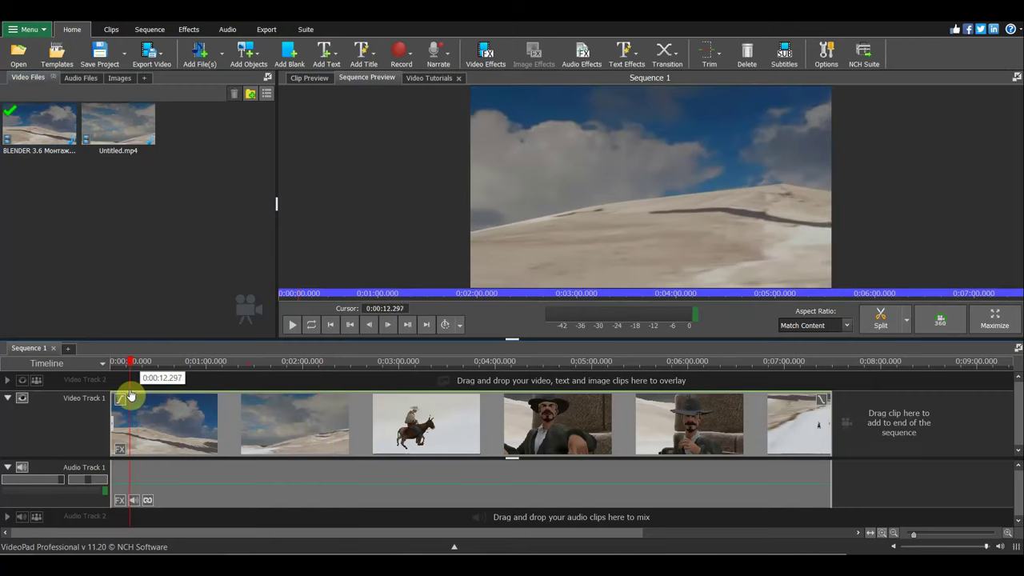
mouse_move(129, 387)
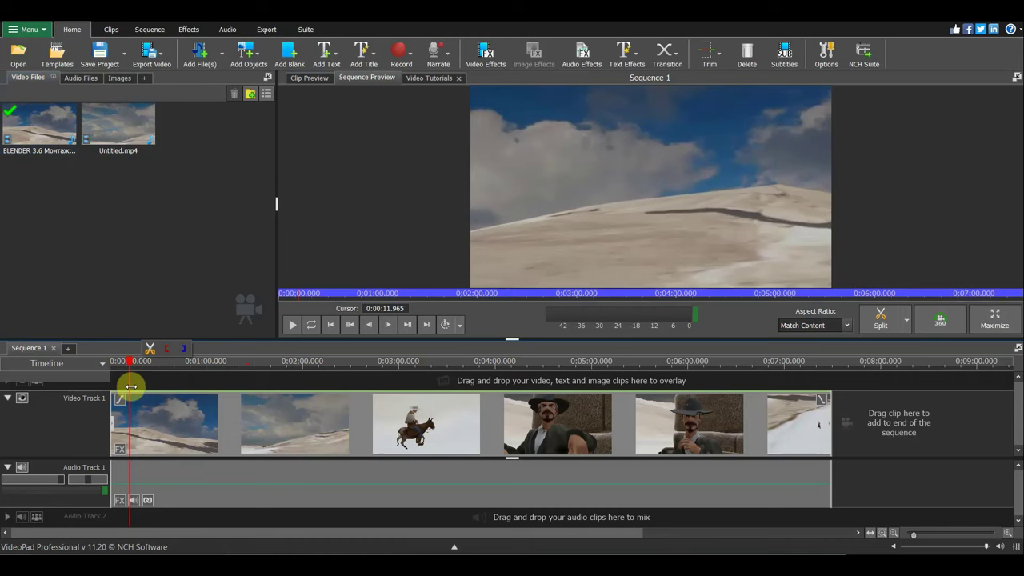
click(320, 64)
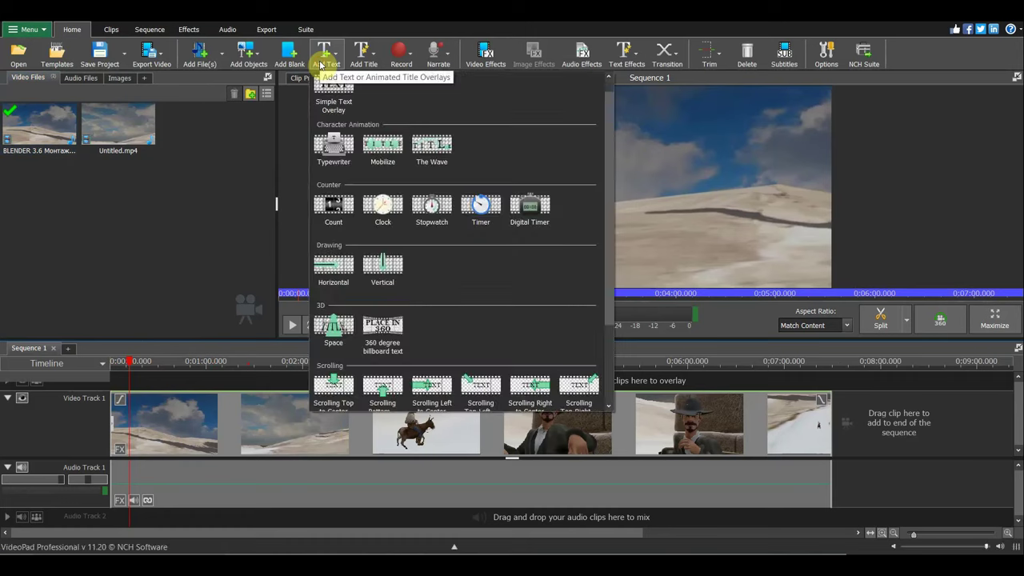
- Add a Typewriter text clip from the Character Animation presets onto Video Track 2
click(327, 152)
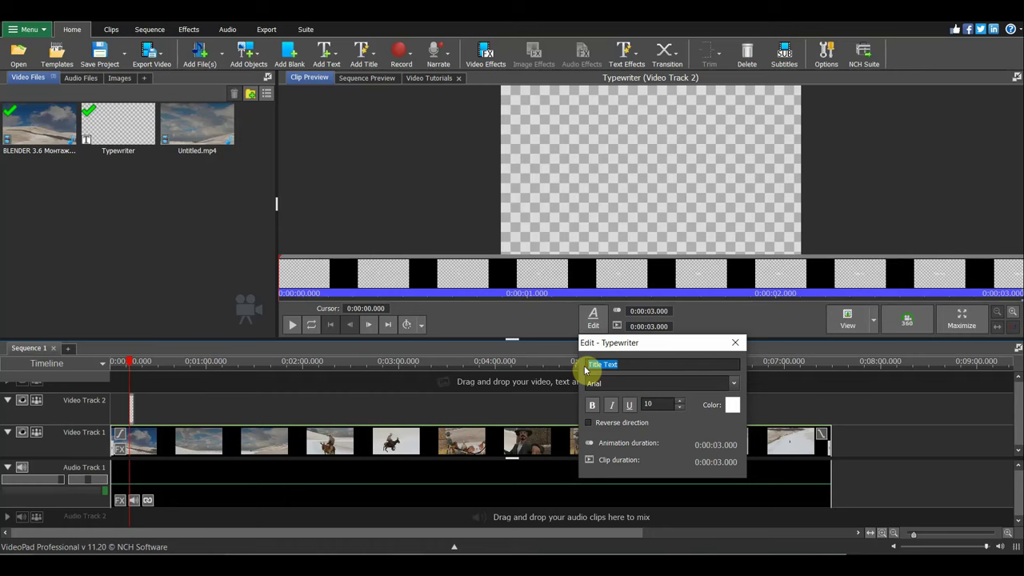
- Enter the title text ПСЫ ТОЖЕ УЛЫБАЮТСЯ in the Typewriter editor
text(псы)
text( то)
text(же у)
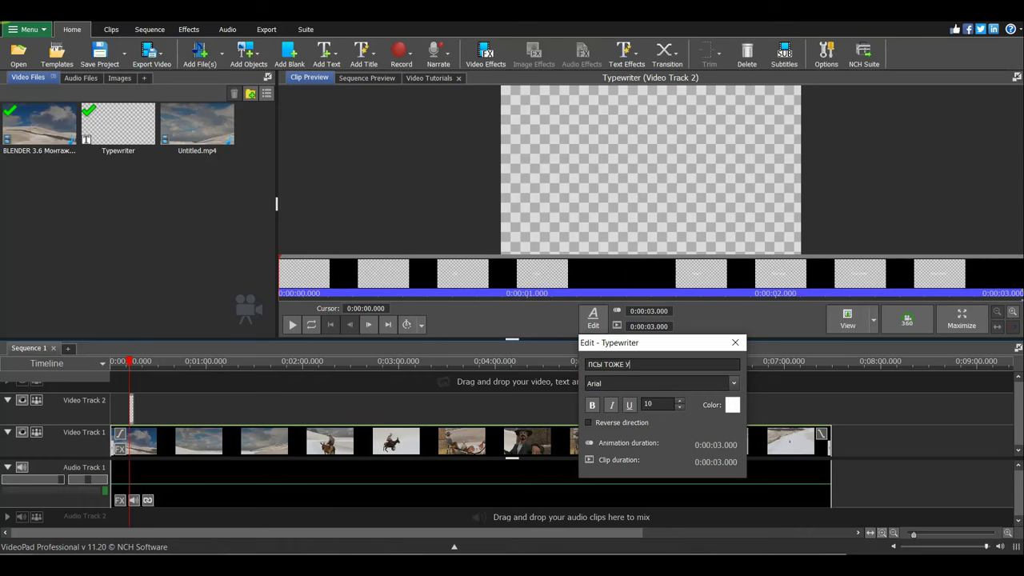
text(л)
text(Б)
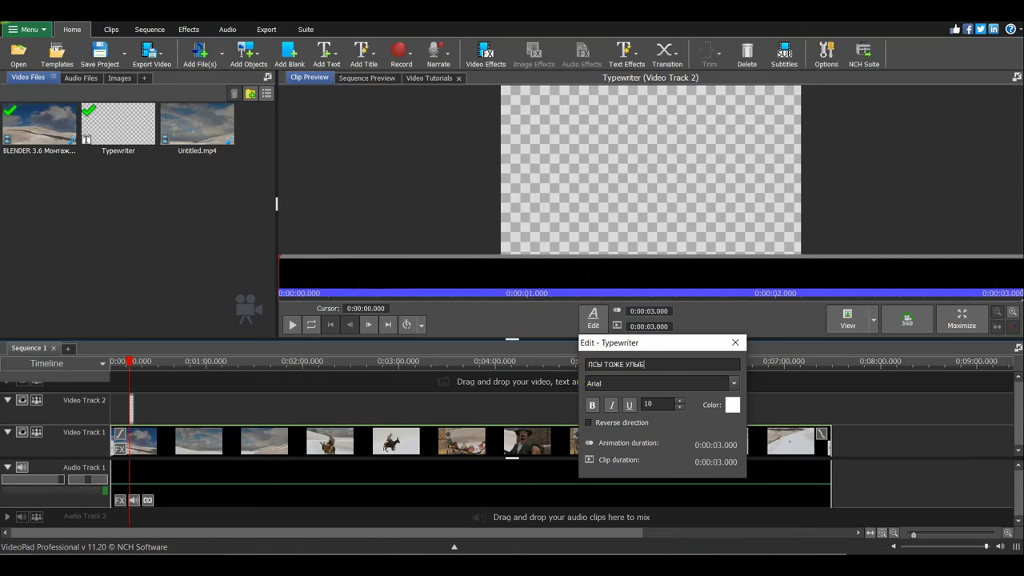
text(АЮТСЯ)
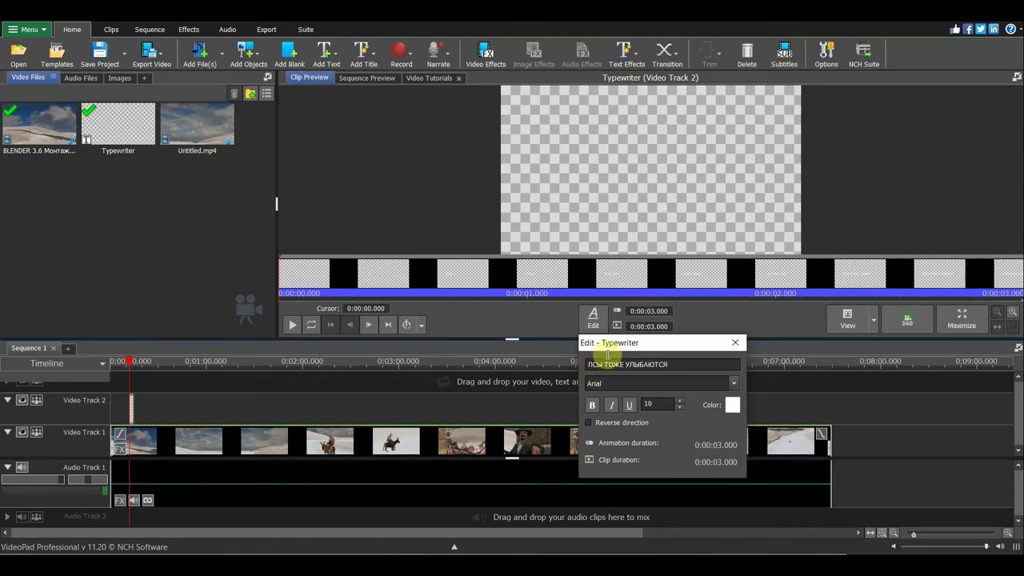
click(613, 405)
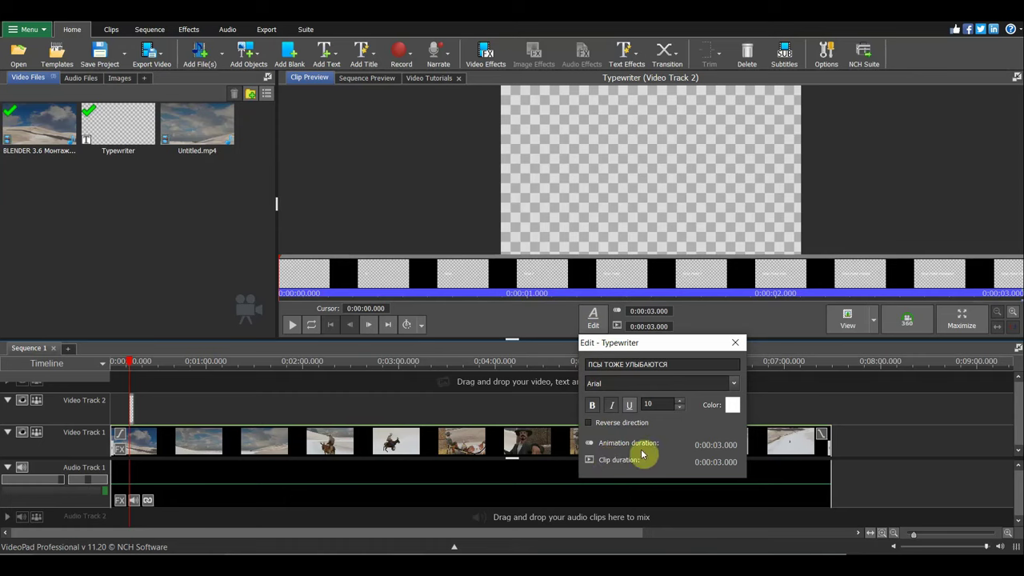
- Colour the title bright red (eb1313) and close the title editor
click(730, 410)
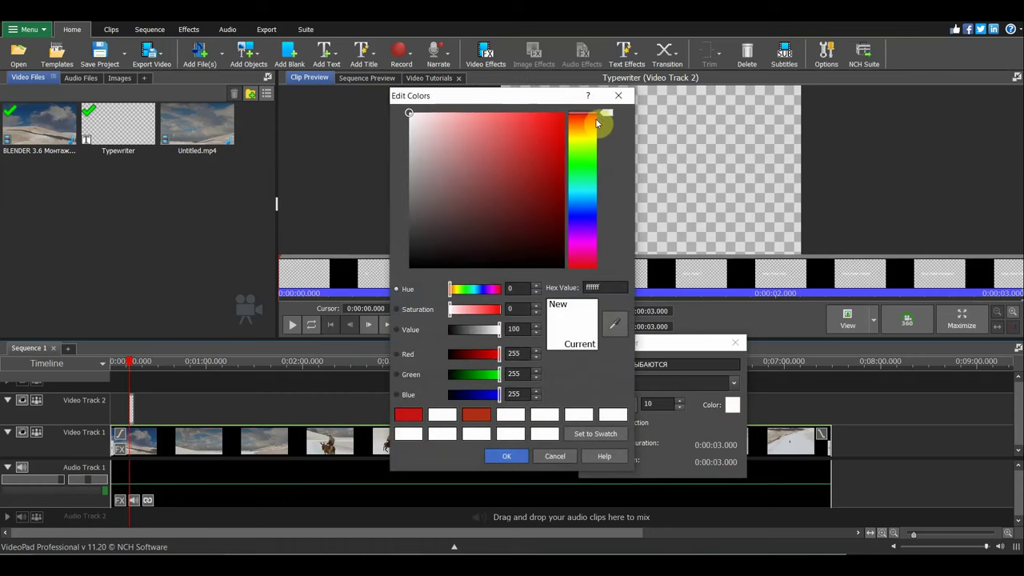
click(619, 95)
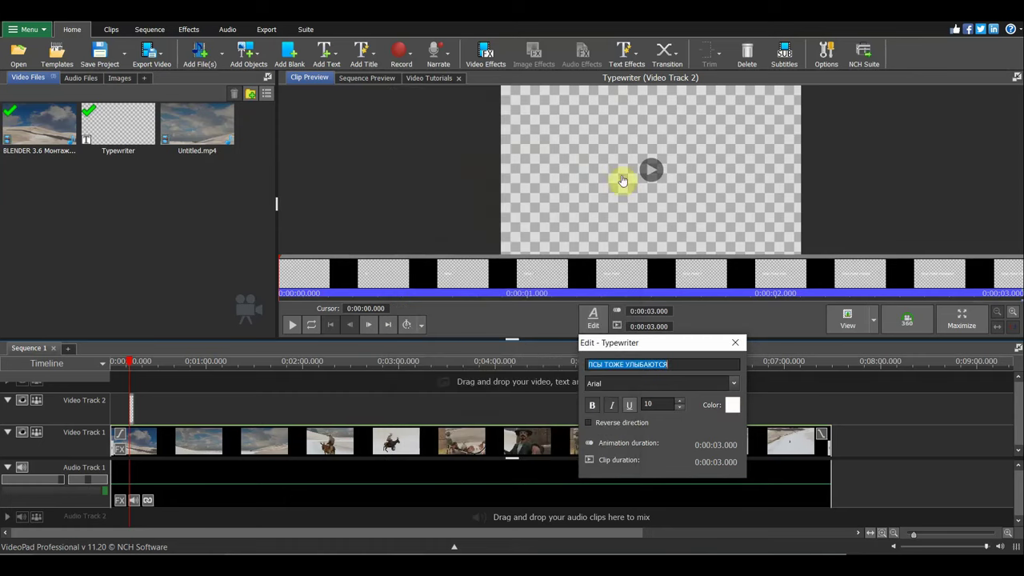
click(731, 409)
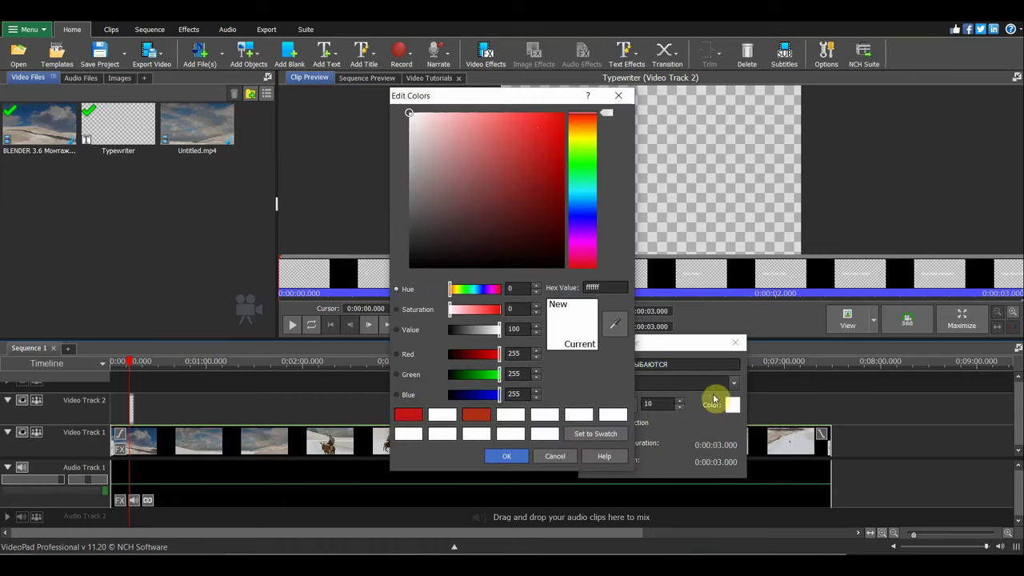
click(554, 127)
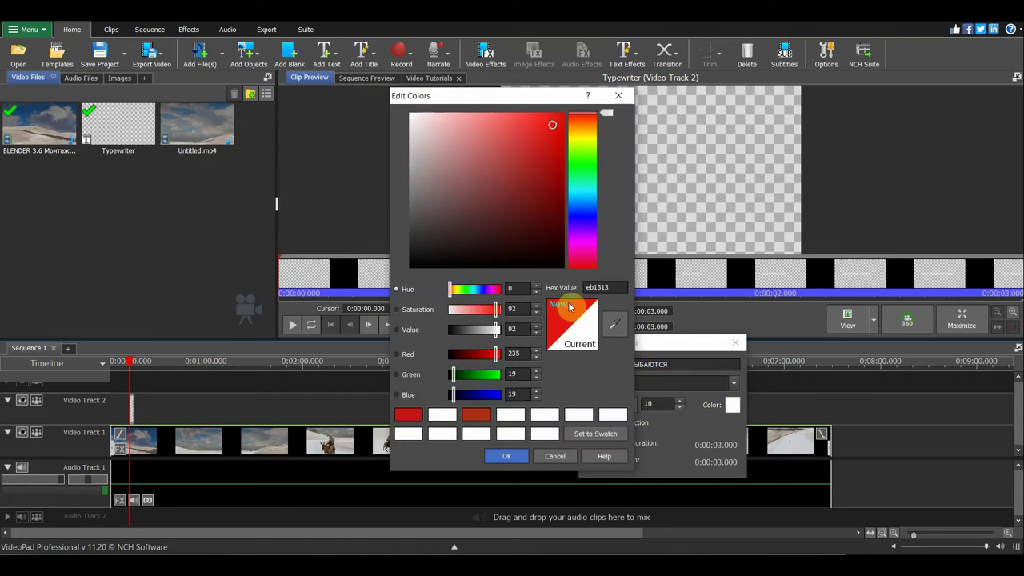
click(508, 456)
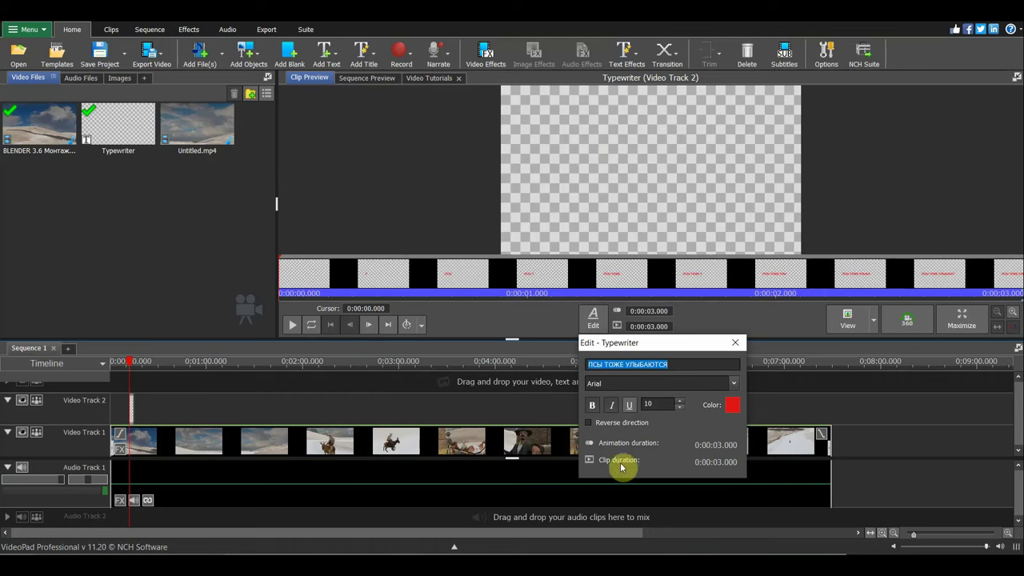
click(829, 406)
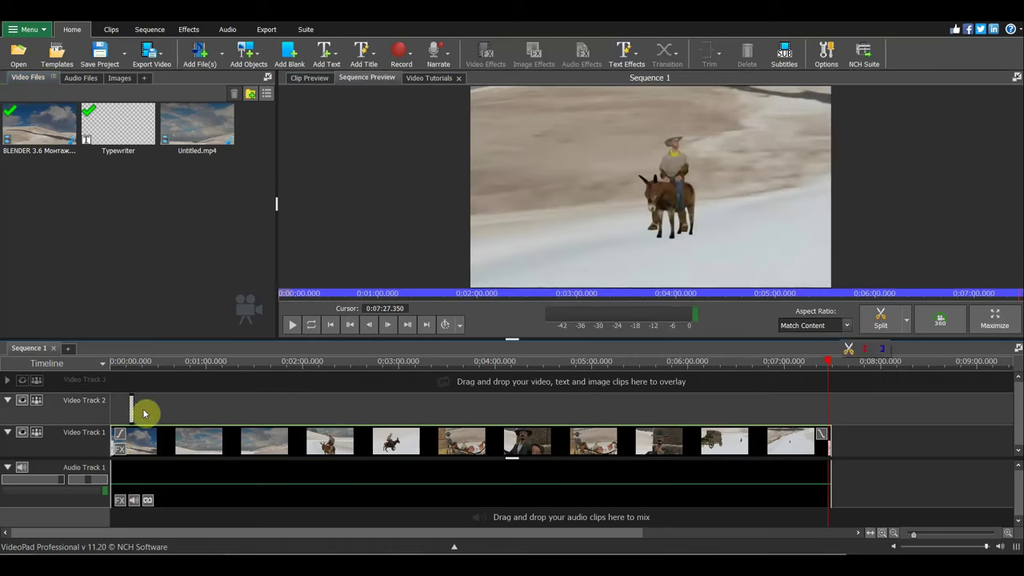
- Zoom the timeline and stretch the title clip to span about 0:12 to 0:49
scroll(75, 411, up, 2)
scroll(187, 404, up, 2)
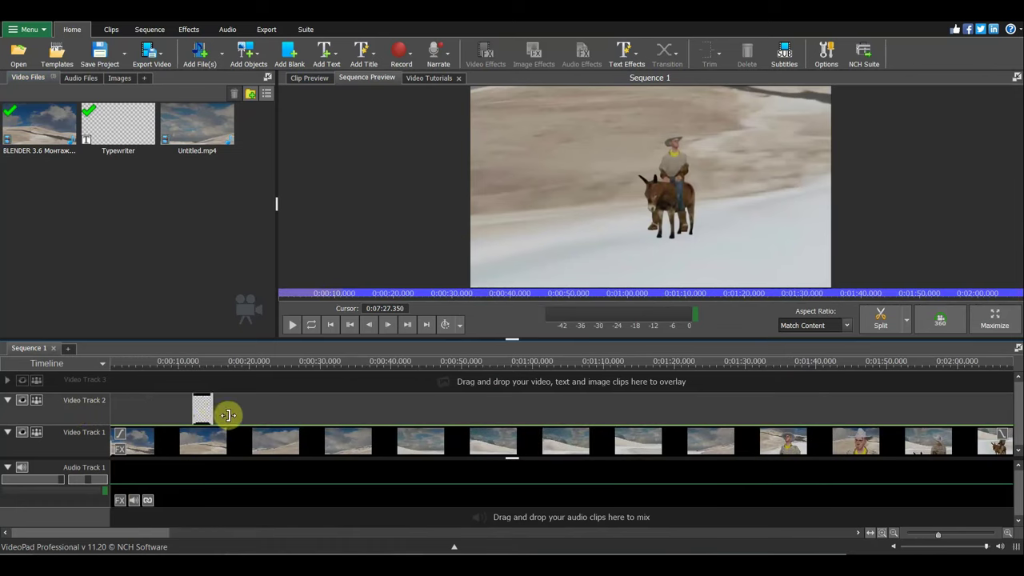
drag(208, 408, 385, 421)
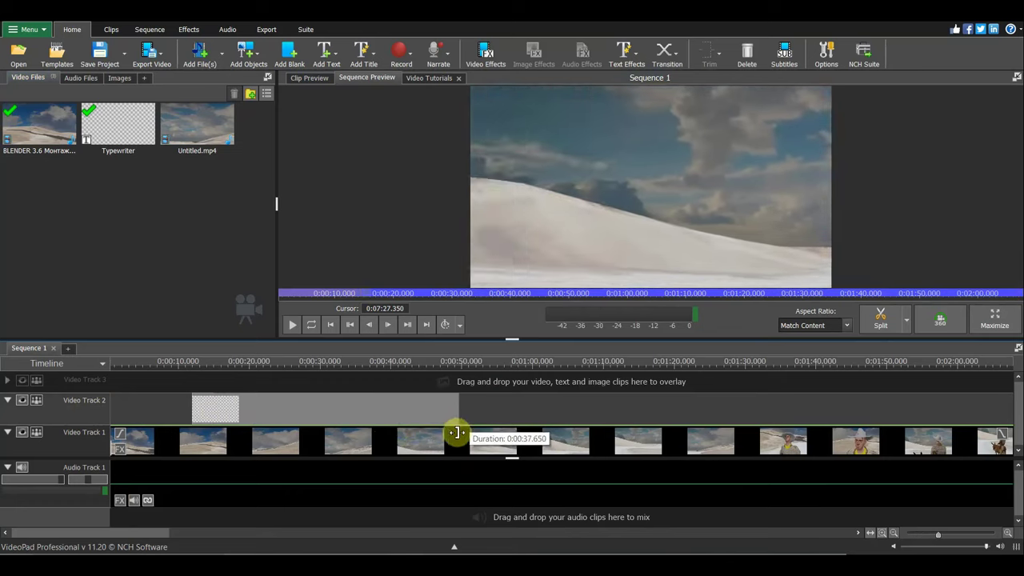
drag(386, 421, 456, 424)
- Preview the sequence and park the playhead near 0:00:29
click(296, 325)
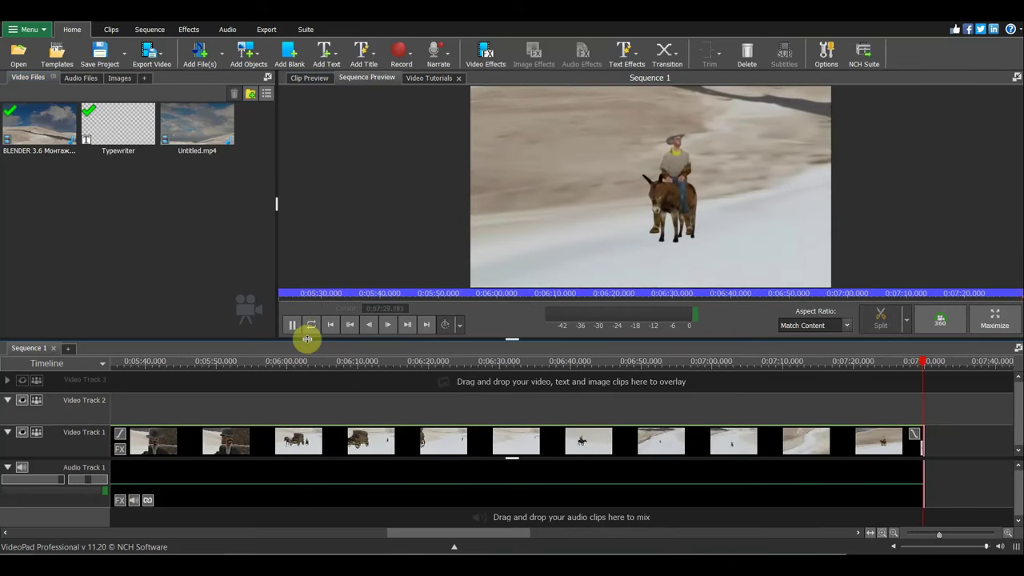
click(291, 324)
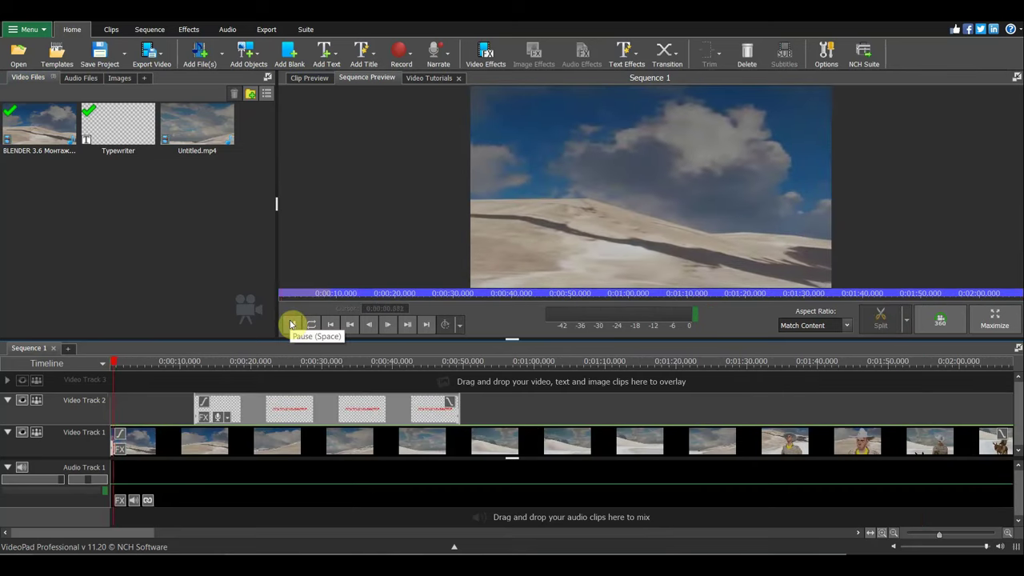
click(172, 361)
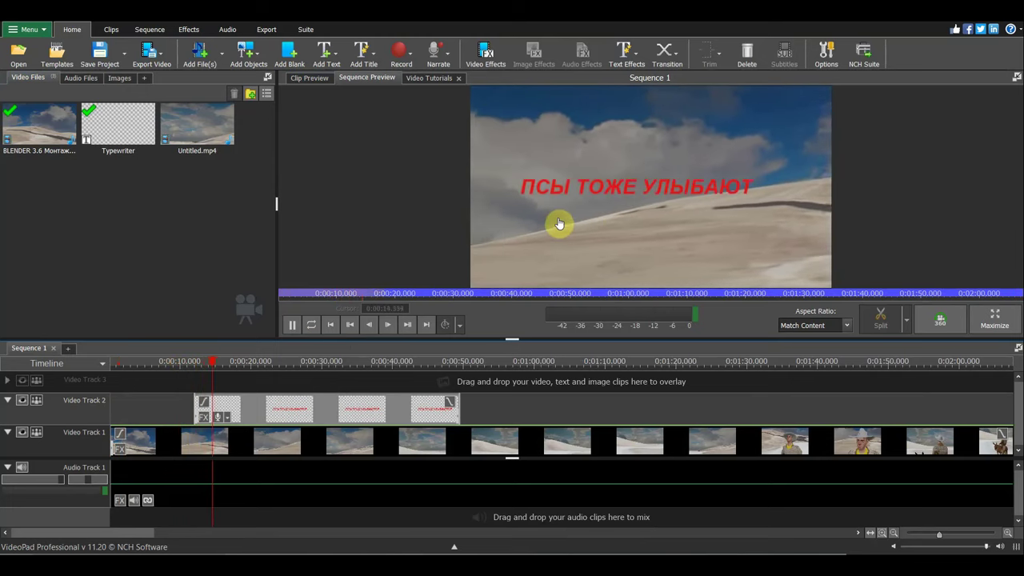
click(556, 222)
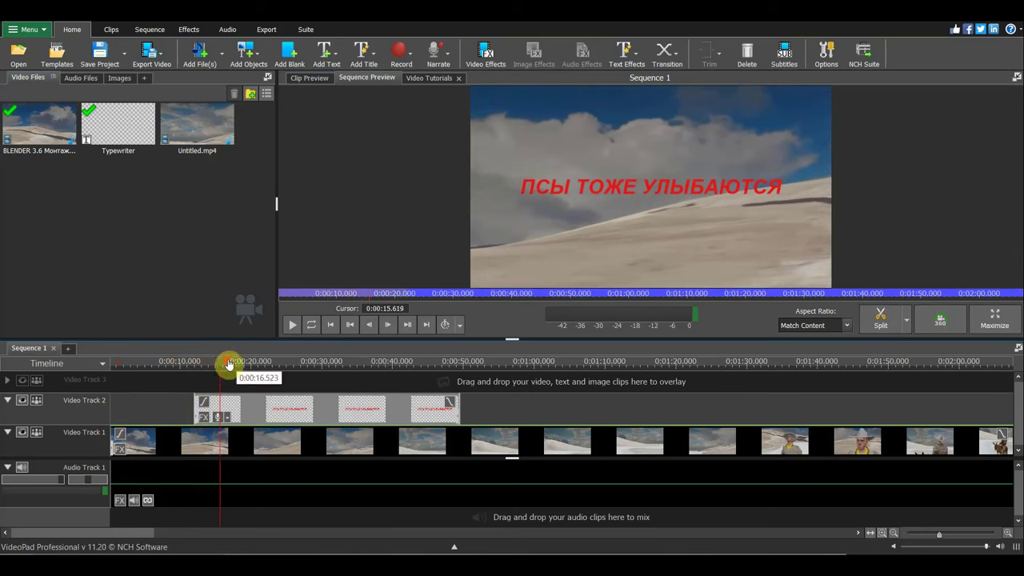
drag(228, 365, 318, 391)
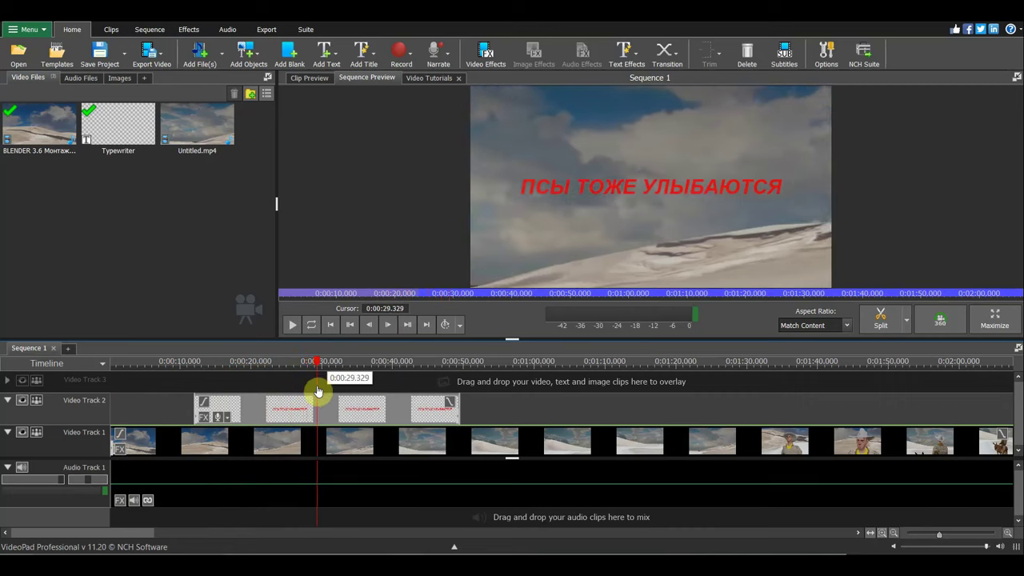
drag(318, 391, 316, 391)
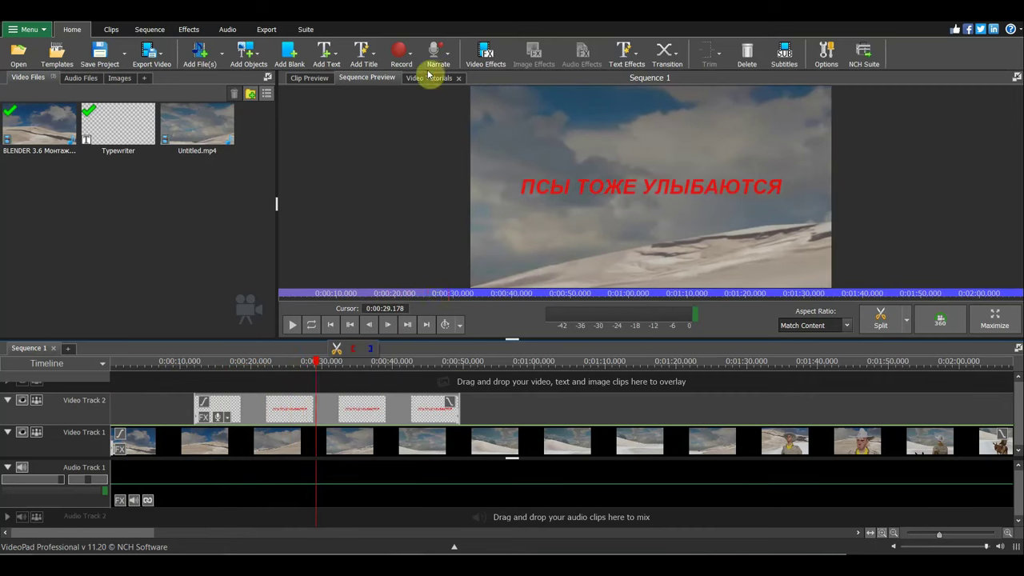
mouse_move(650, 186)
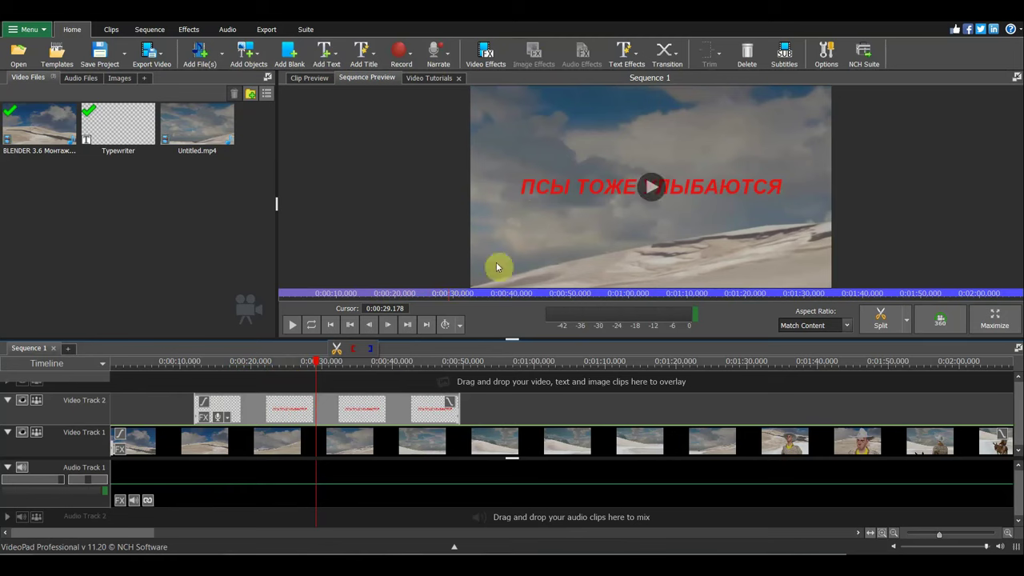
- Scale the title up to about 130% and play from about 10 seconds to check it
click(359, 407)
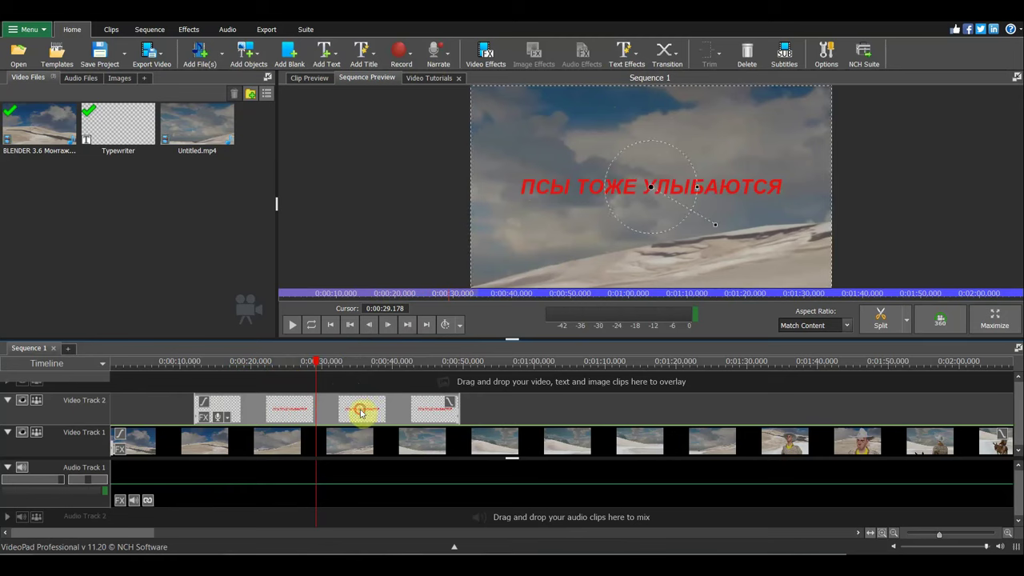
drag(715, 225, 704, 252)
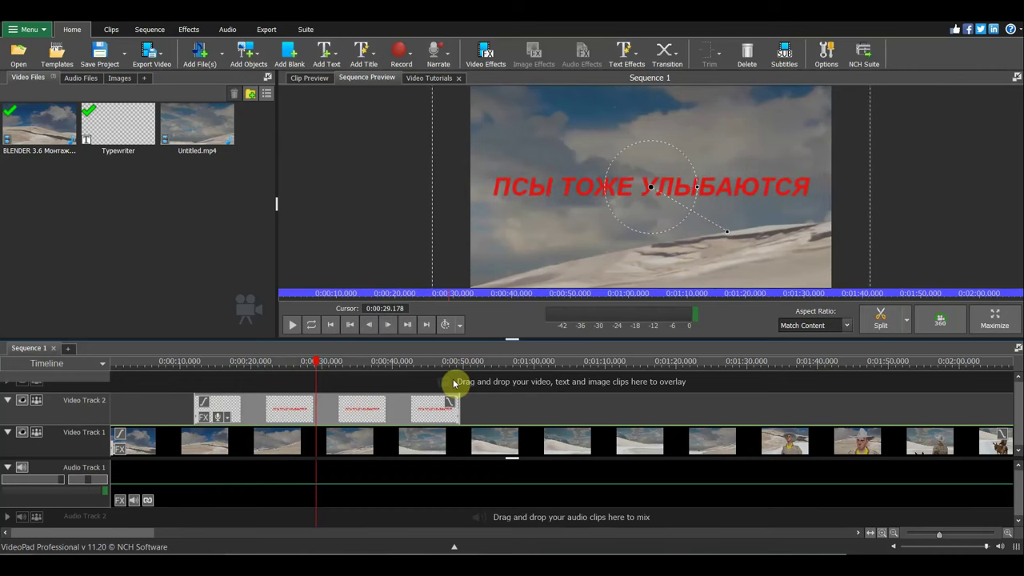
drag(317, 363, 179, 363)
click(292, 324)
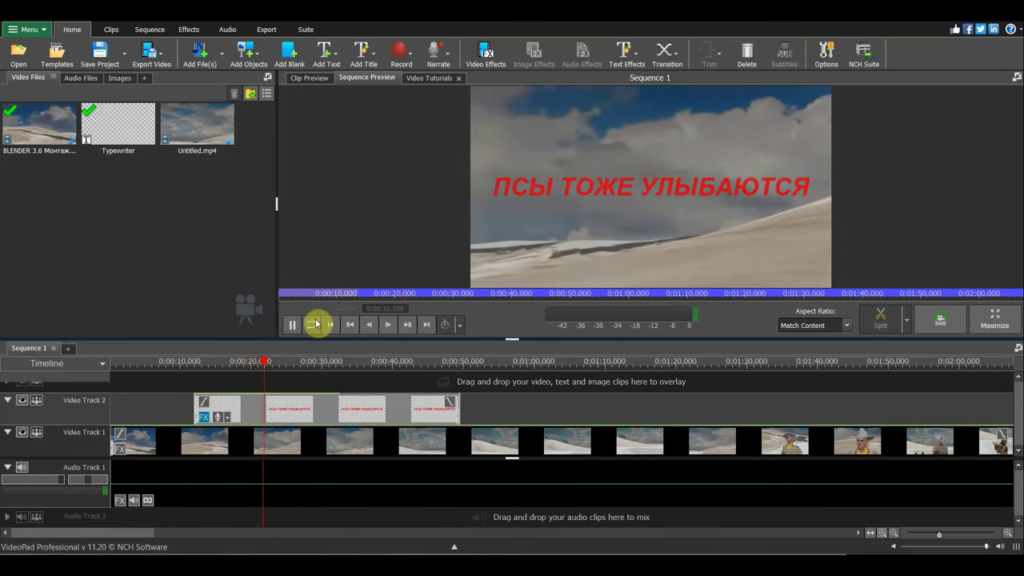
click(292, 324)
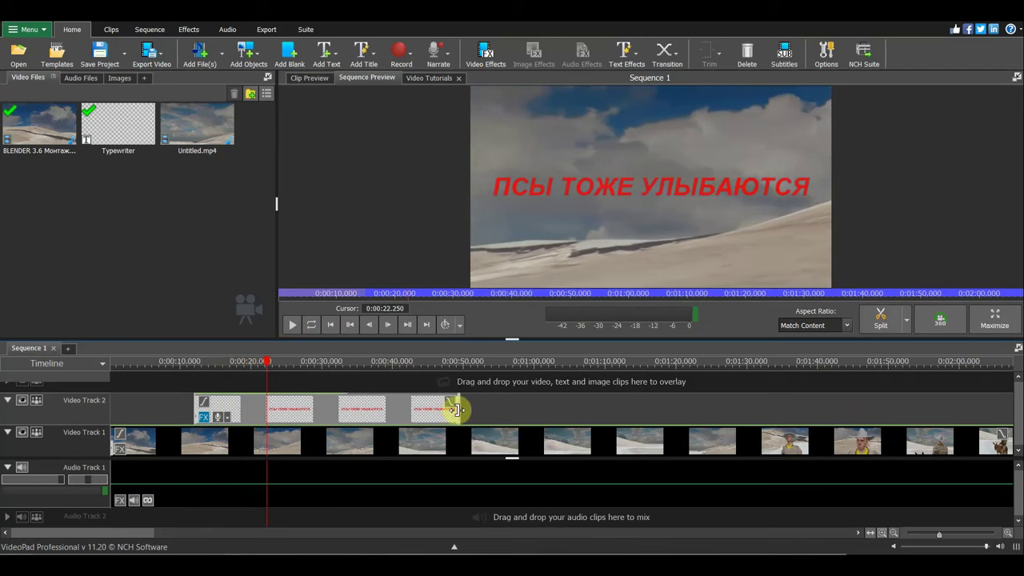
- Shorten the title clip to about 18 seconds so it ends near 0:30, then preview
drag(456, 409, 319, 411)
click(291, 327)
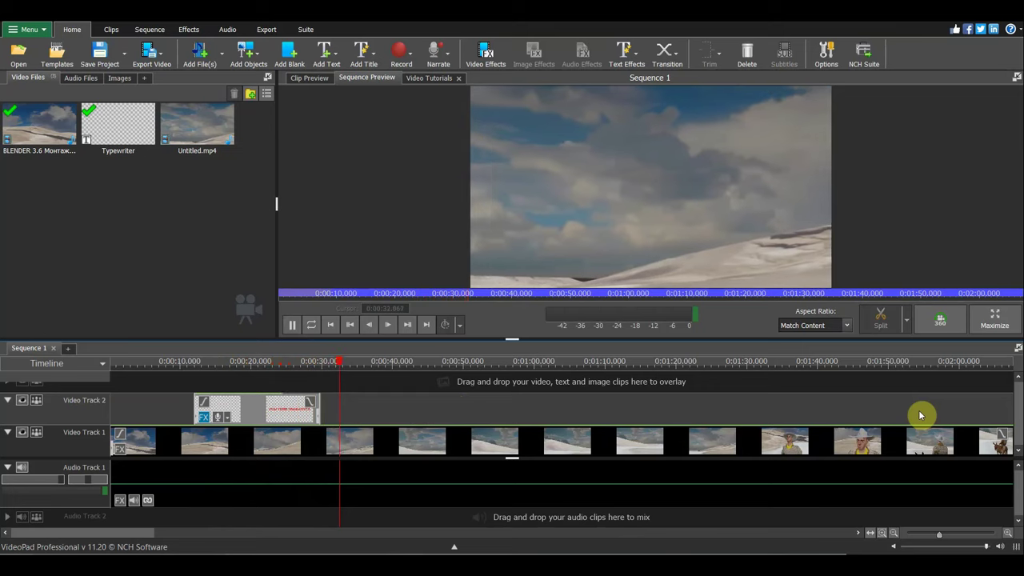
click(292, 324)
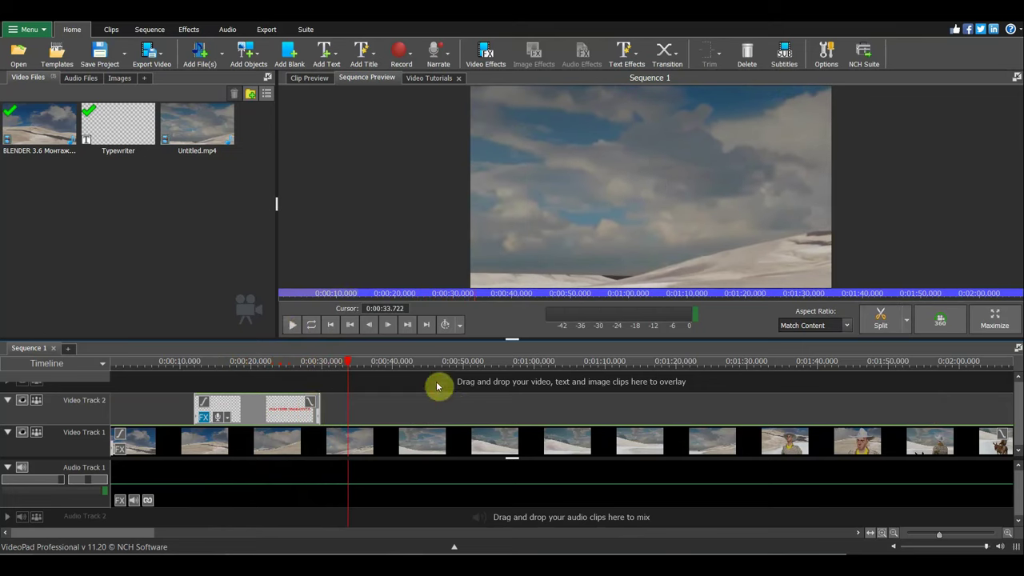
- Add a Scrolling Bottom to Top text clip at 0:33 on Video Track 2
click(326, 56)
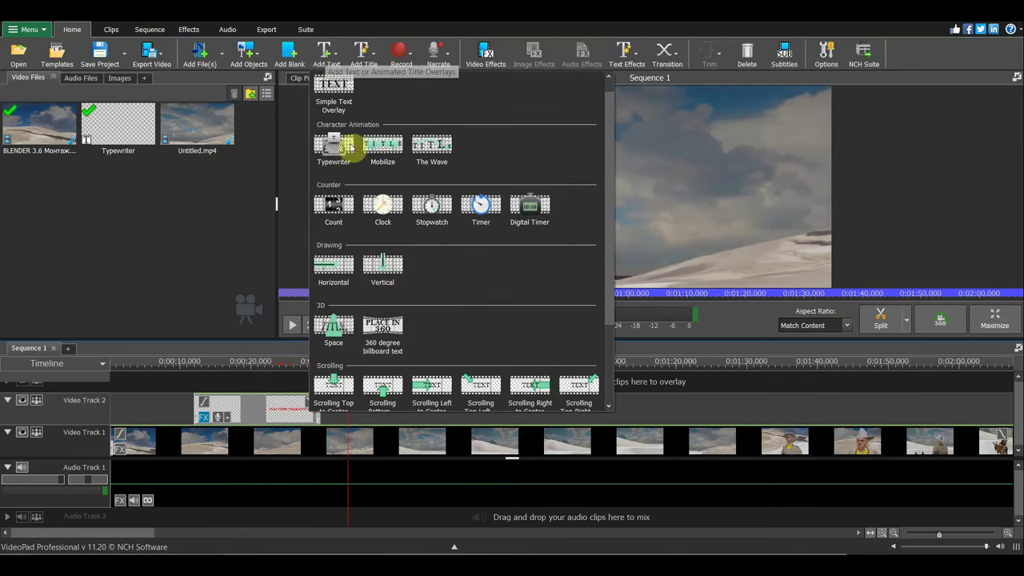
scroll(352, 160, down, 1)
scroll(384, 280, down, 2)
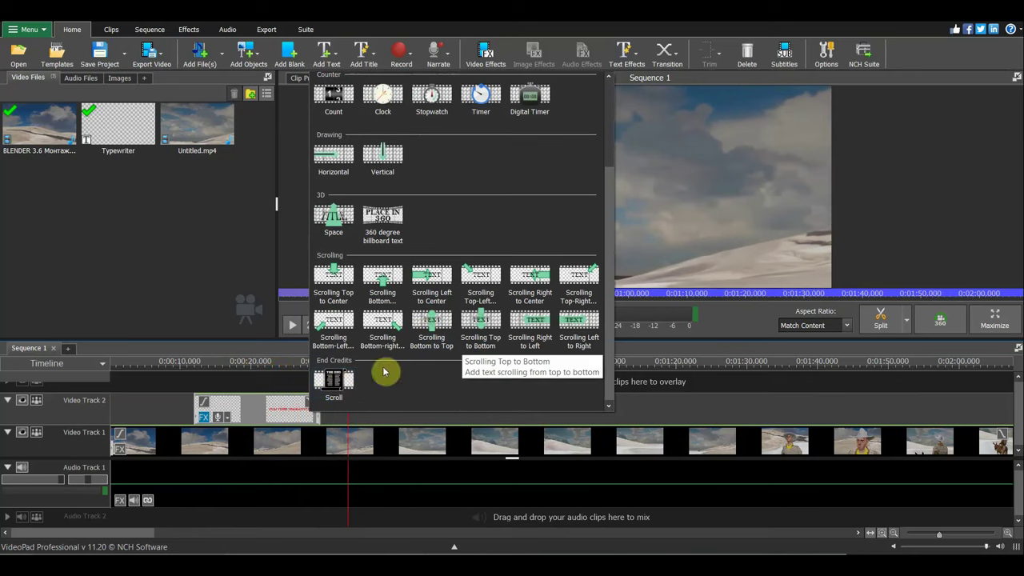
click(430, 324)
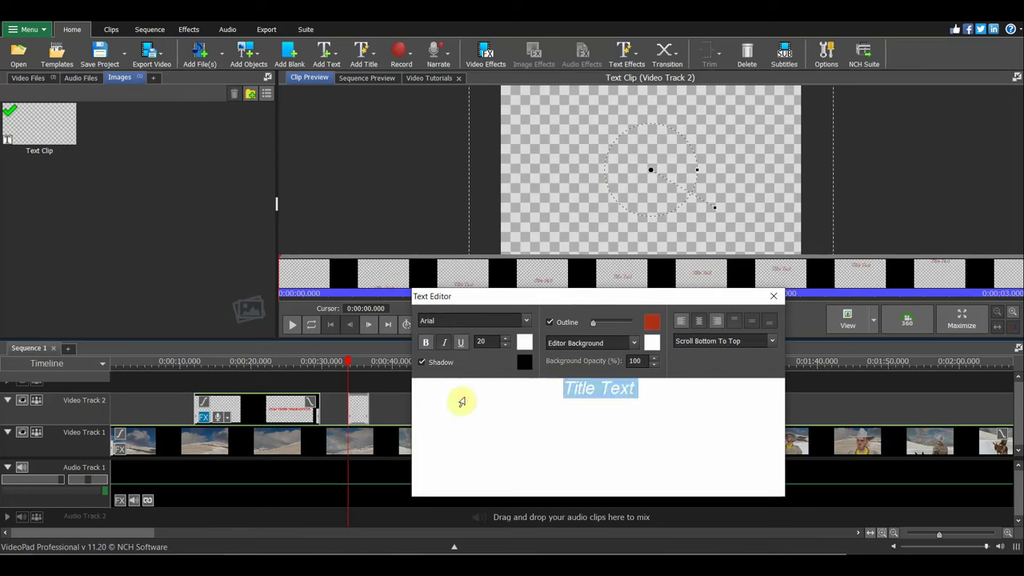
- Set the scrolling text's outline to red and its text colour to a deep red
key(BackSpace)
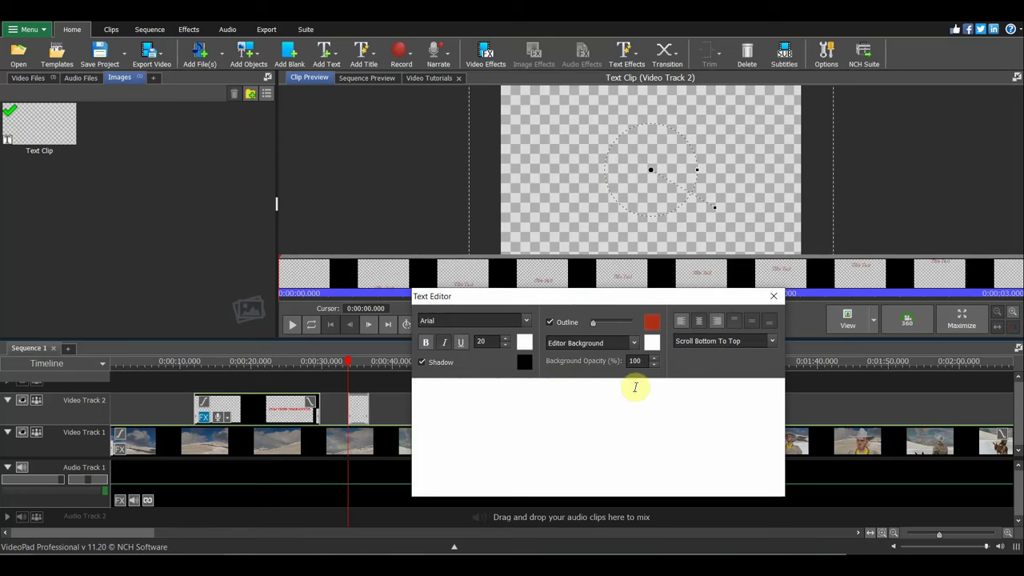
key(ctrl+z)
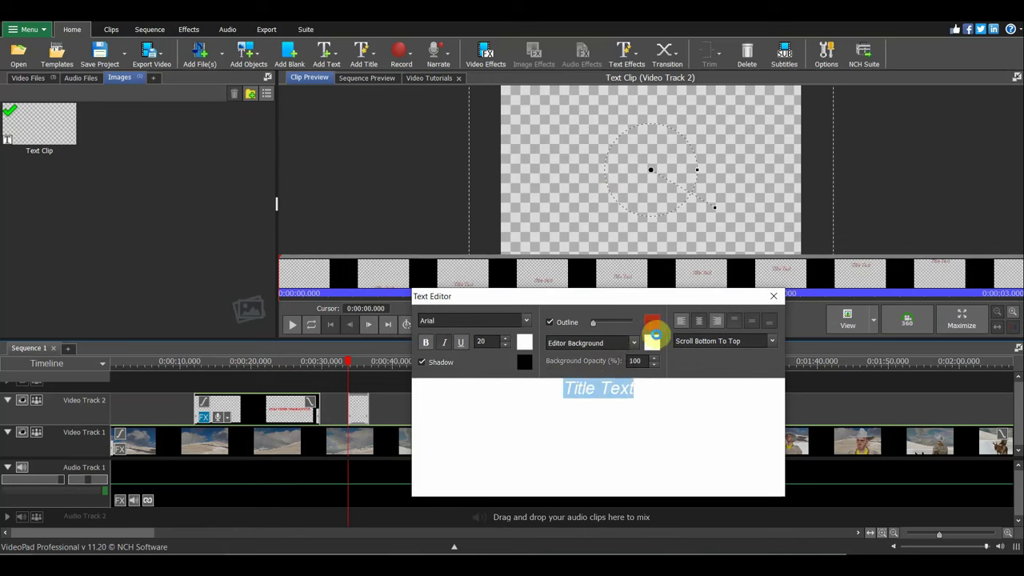
click(653, 332)
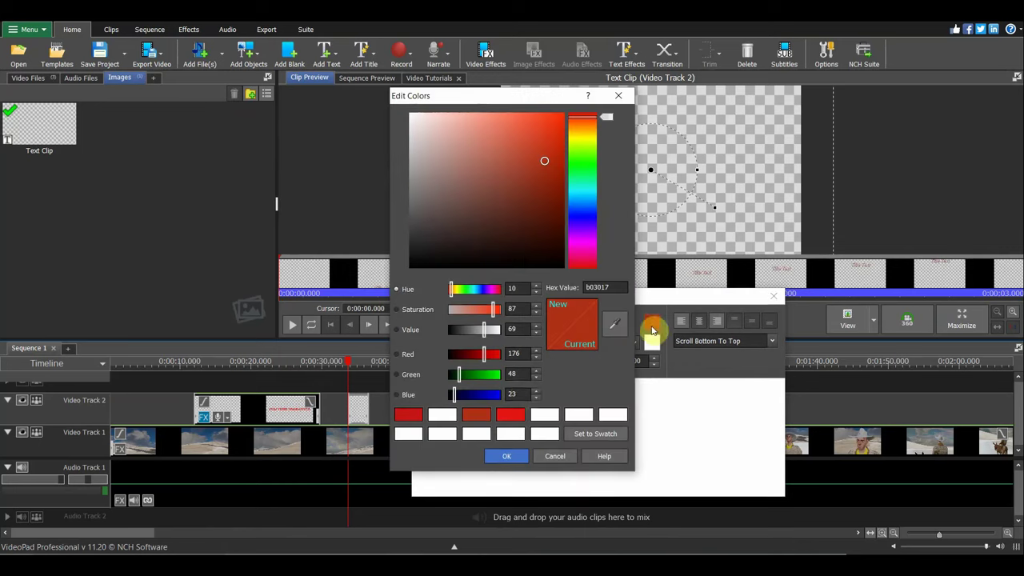
click(507, 457)
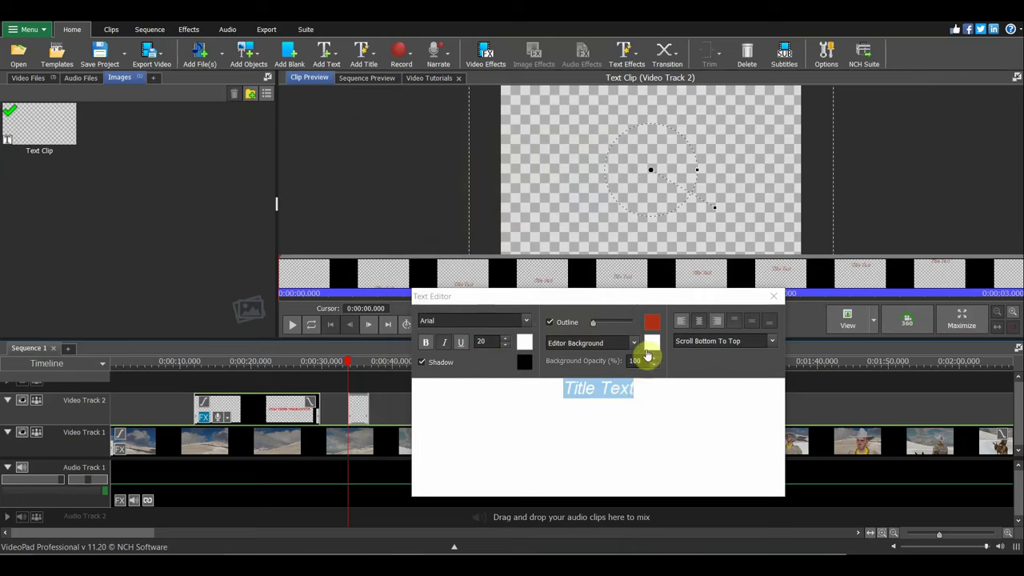
click(524, 344)
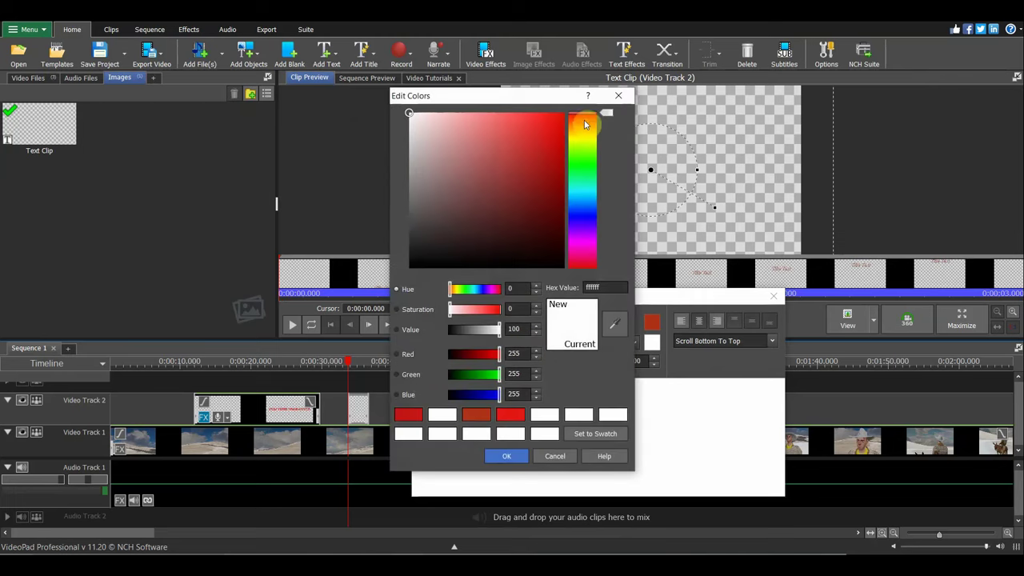
click(584, 124)
drag(582, 120, 581, 117)
click(546, 141)
click(507, 457)
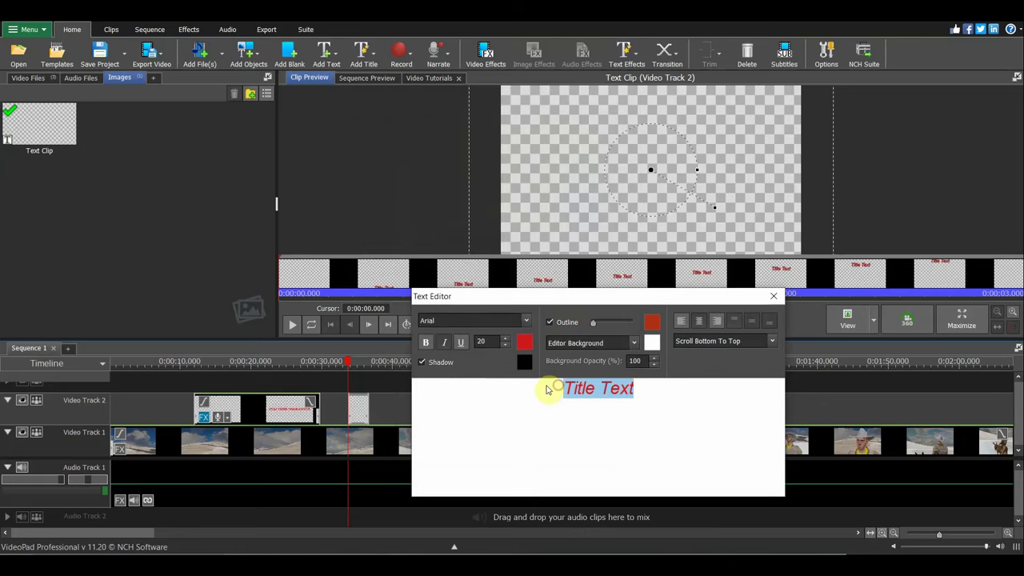
- Change the text to 'В ролях', close the editor, and move the clip right after the title
text(B)
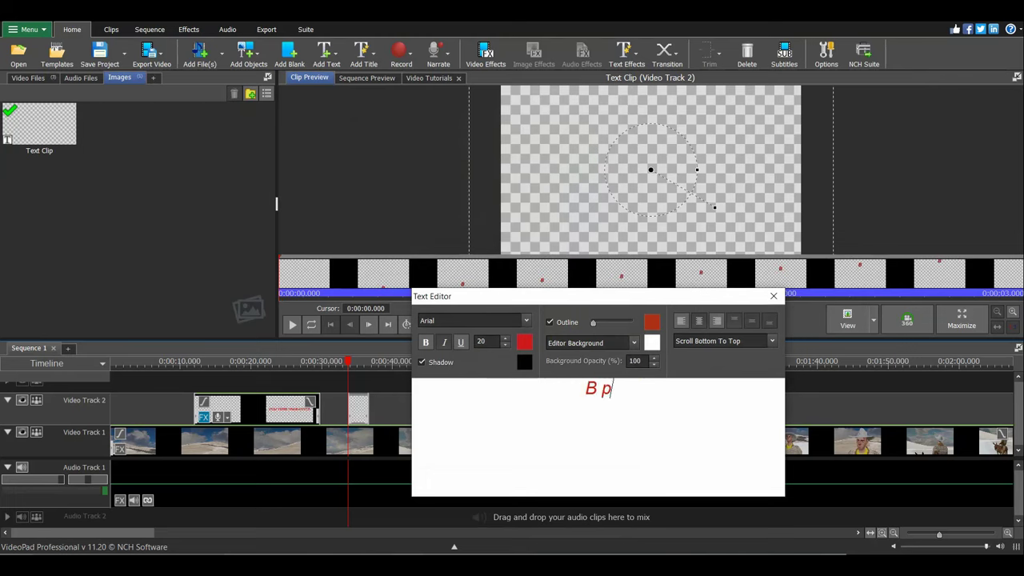
text(ля)
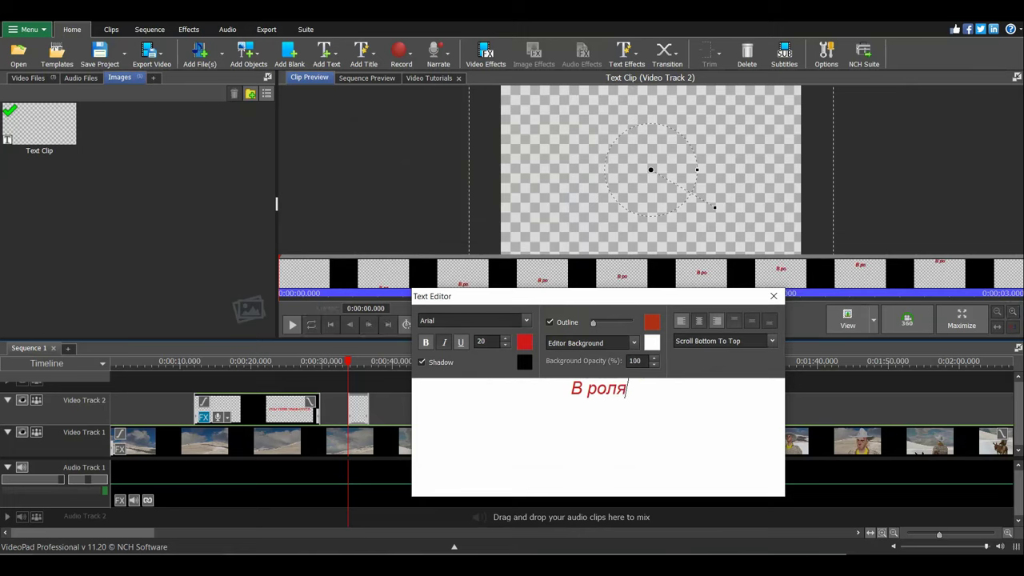
text(х)
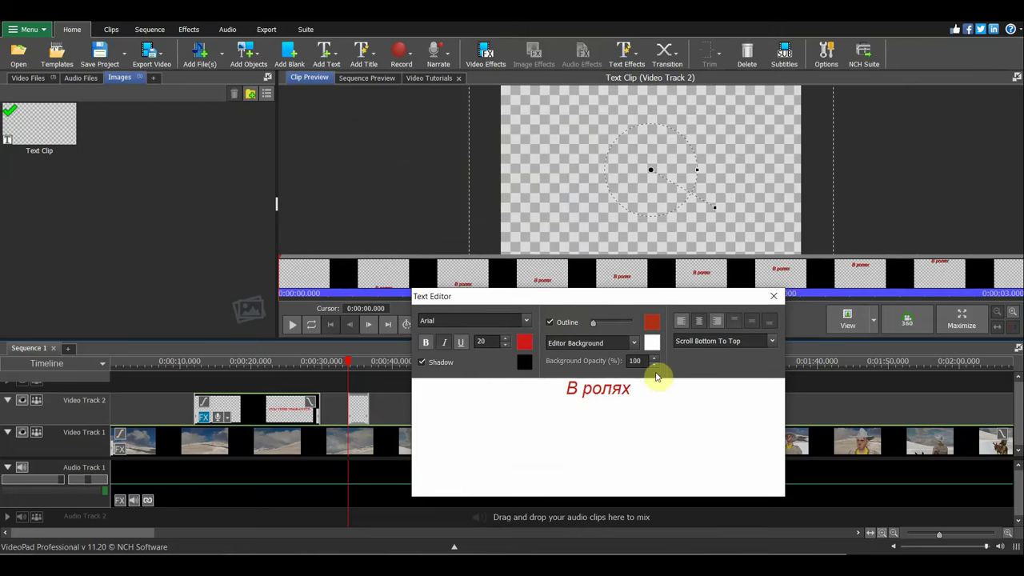
click(828, 404)
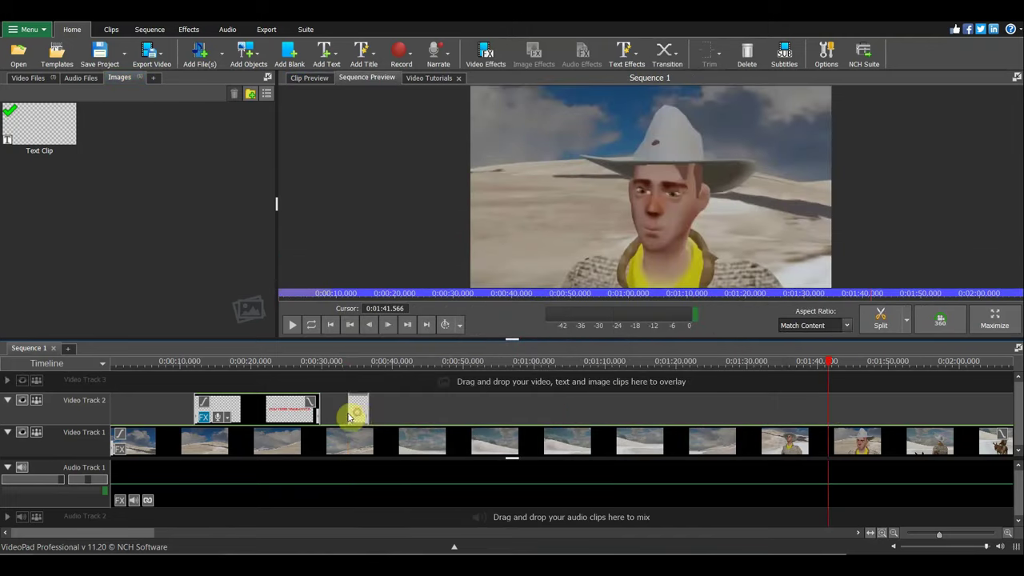
drag(362, 418, 333, 416)
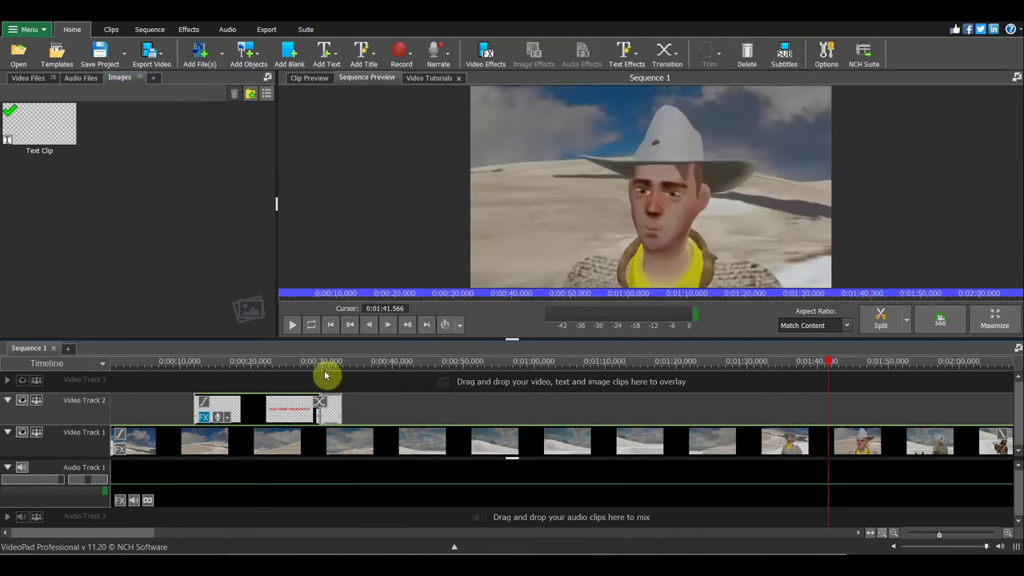
click(309, 368)
click(293, 325)
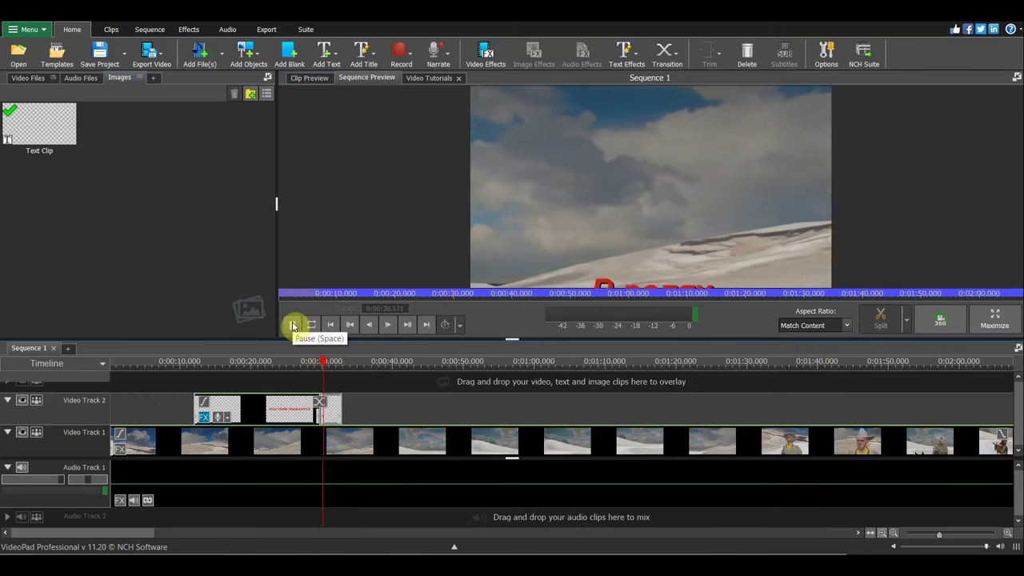
click(293, 325)
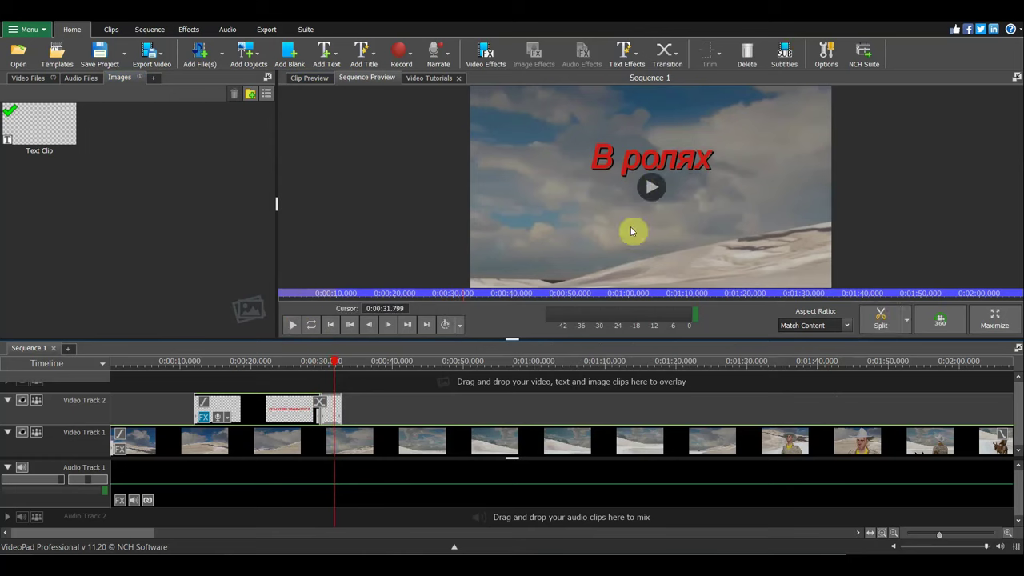
- Reapply bright red eb1313 to the Typewriter title text and close its settings
double_click(291, 405)
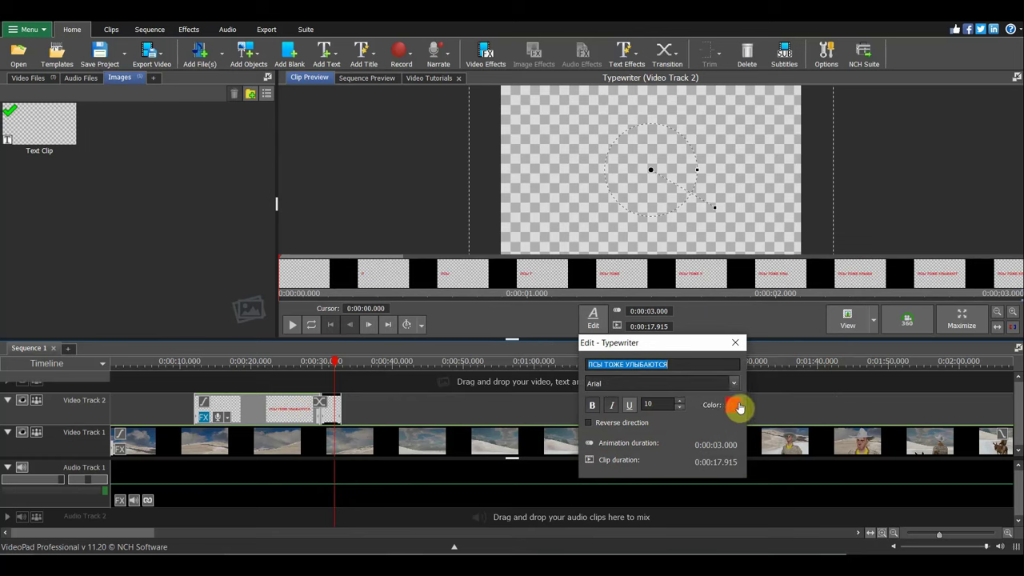
click(737, 407)
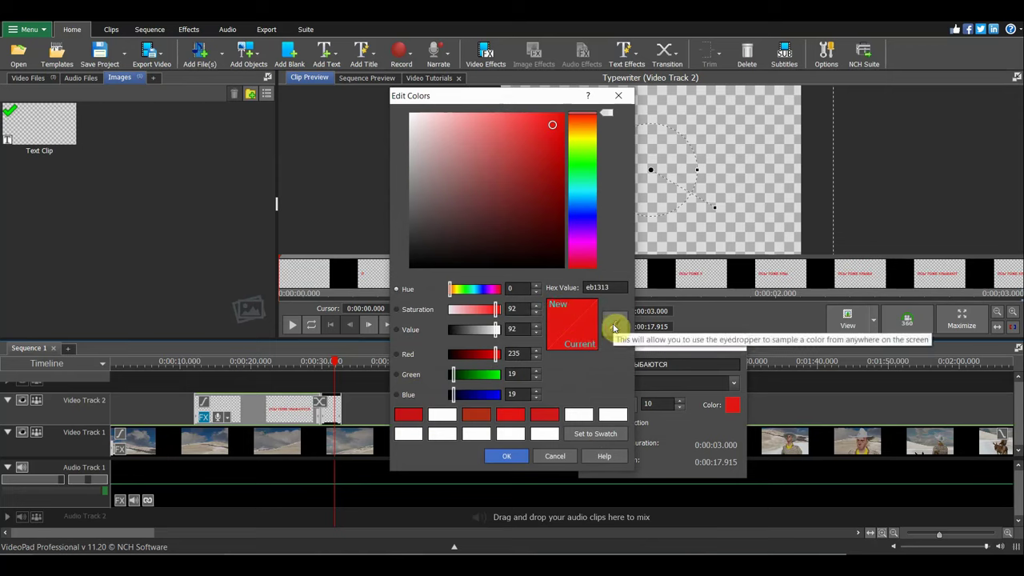
click(506, 455)
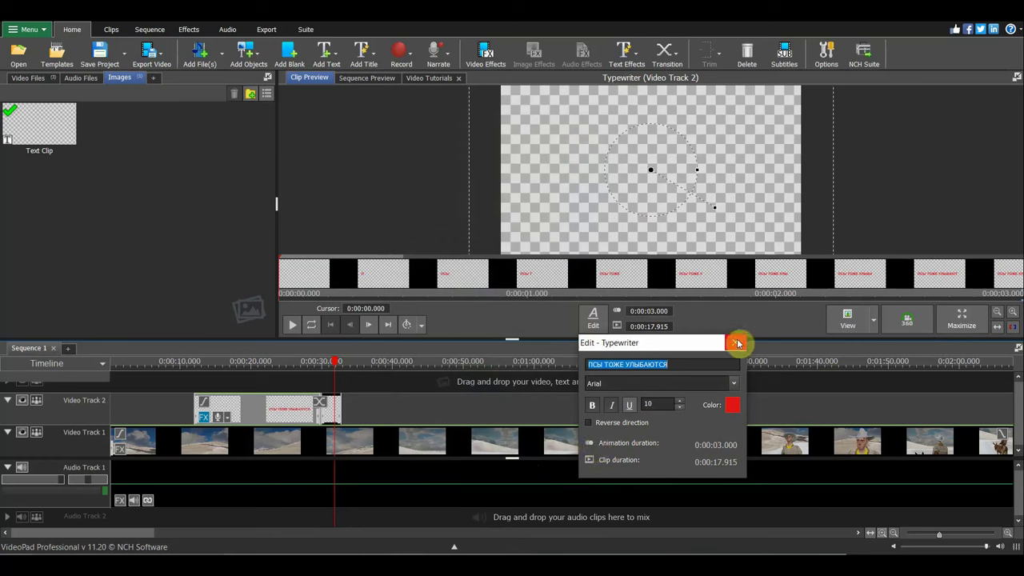
click(737, 344)
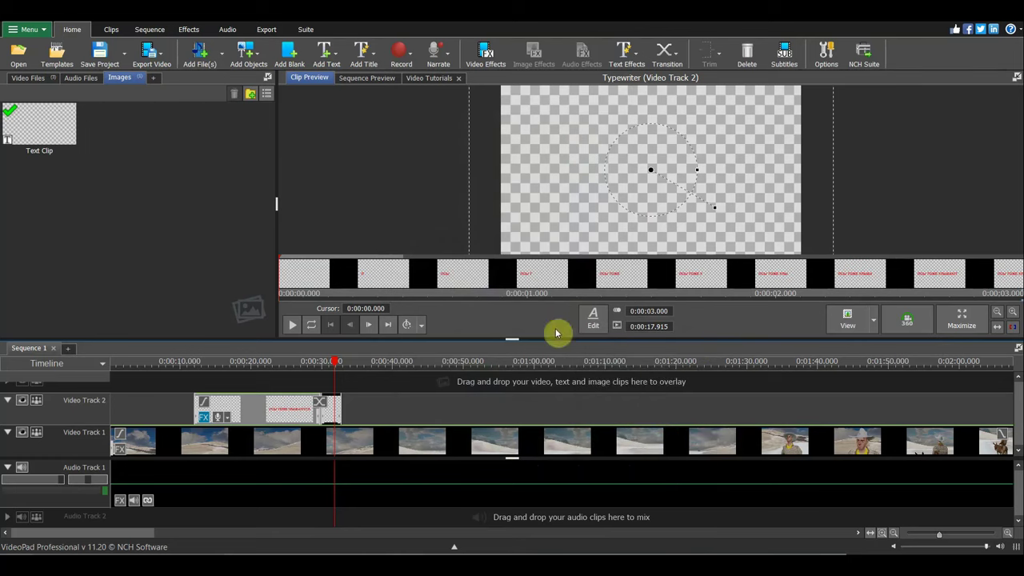
- Review the title-to-В ролях handover, then browse the text gallery to the Scrolling options
drag(339, 364, 221, 366)
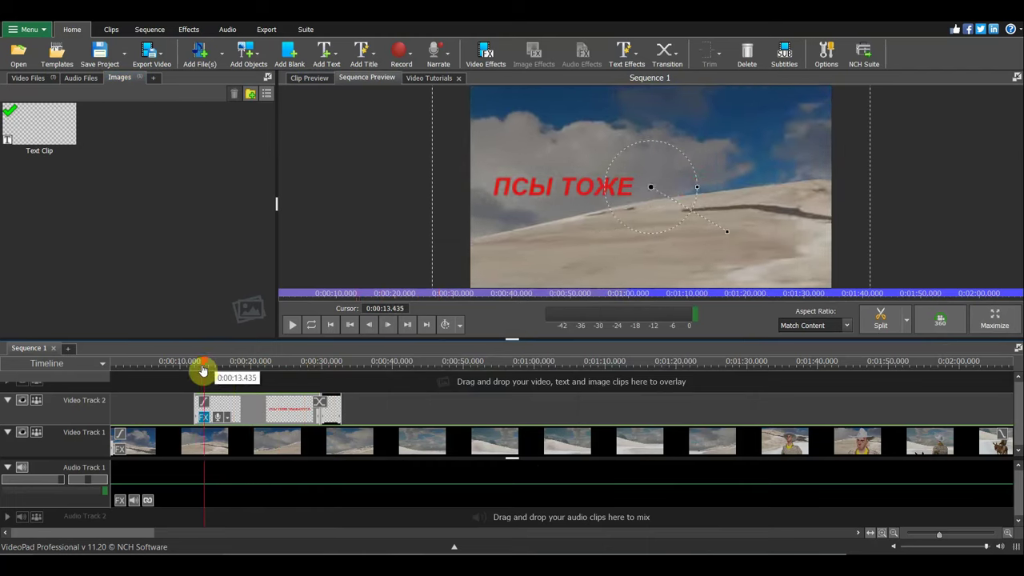
drag(221, 365, 348, 411)
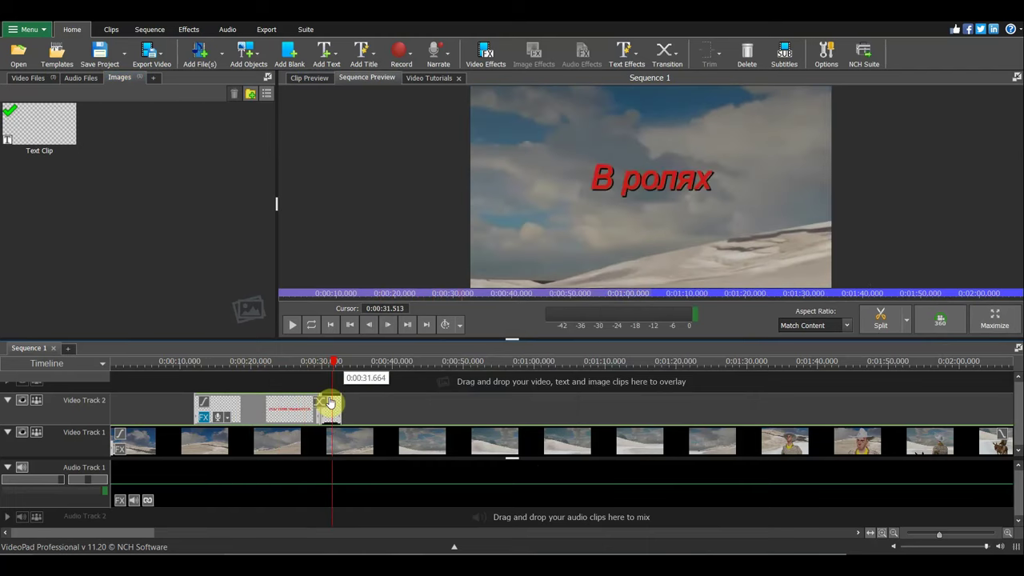
mouse_move(349, 413)
mouse_down()
mouse_move(334, 413)
mouse_move(343, 413)
mouse_up()
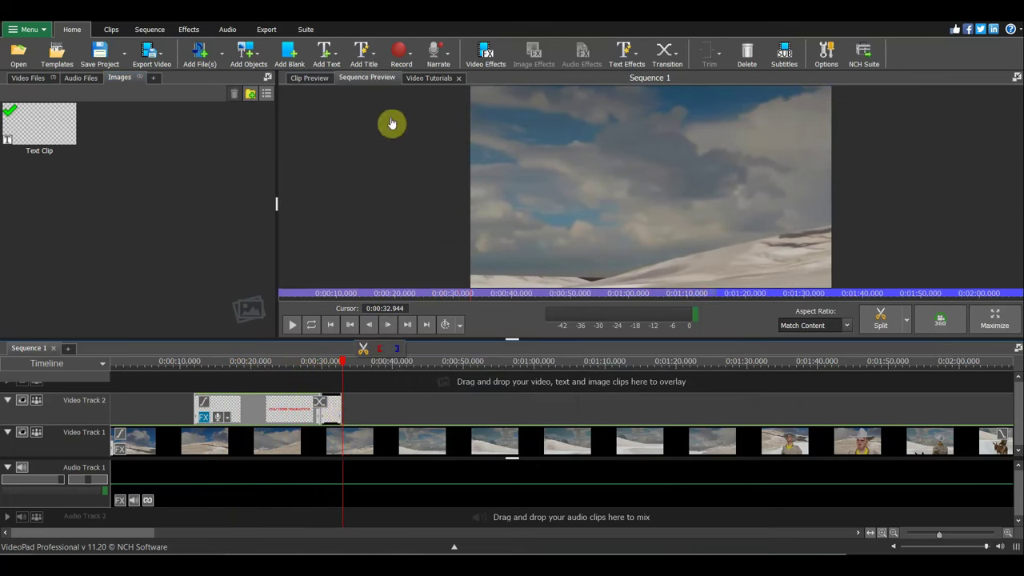
click(324, 54)
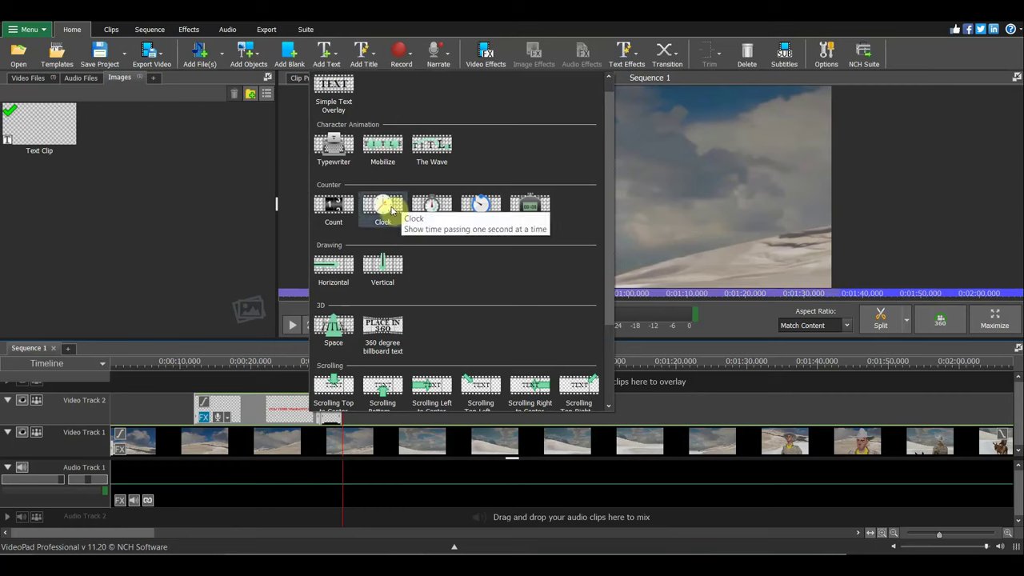
scroll(436, 388, down, 3)
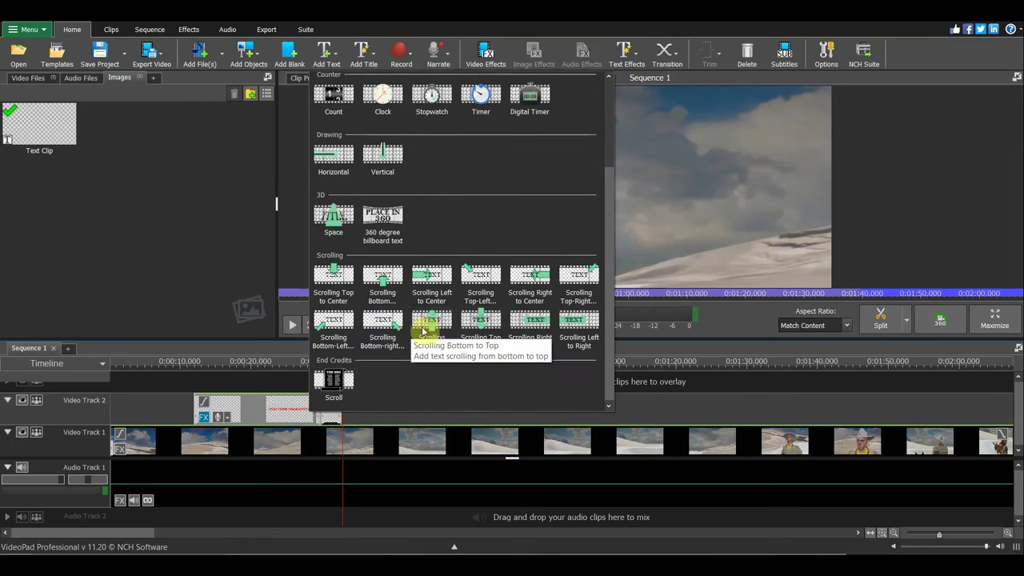
- Add a bottom-to-center scrolling text clip reading Главный герой, the hero's name, a blank line, Главная героиня
click(381, 282)
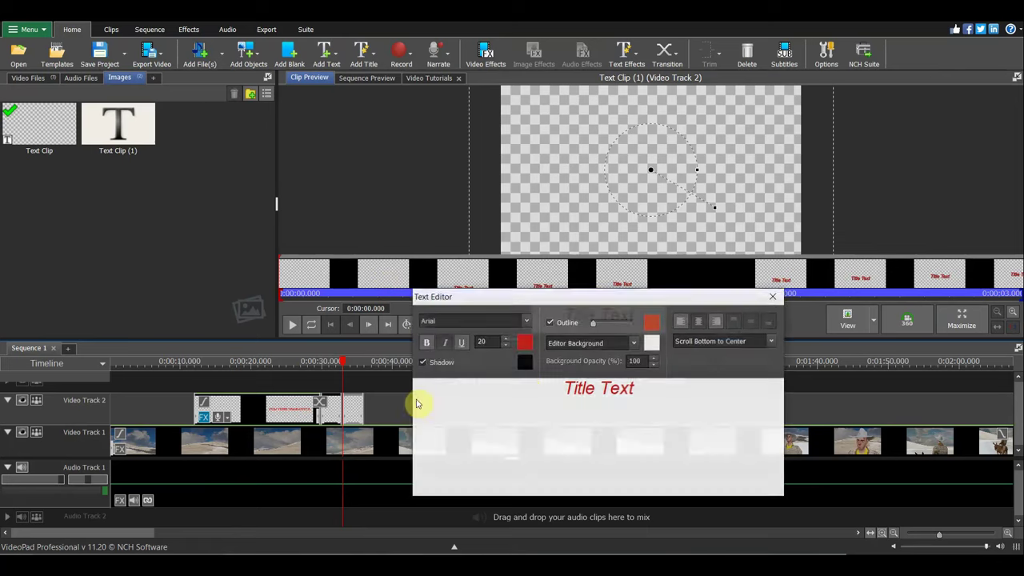
drag(633, 389, 562, 389)
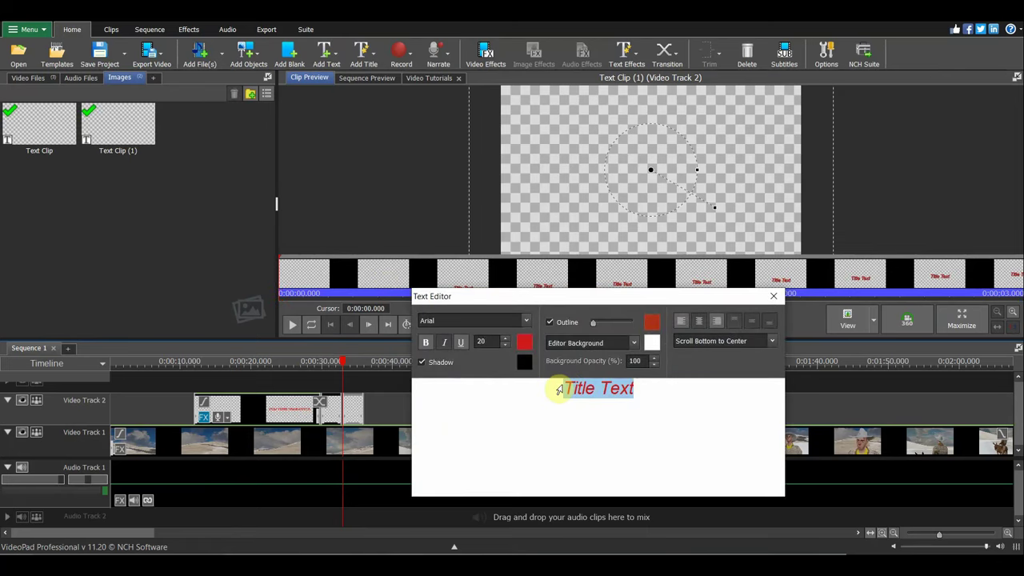
text(Г)
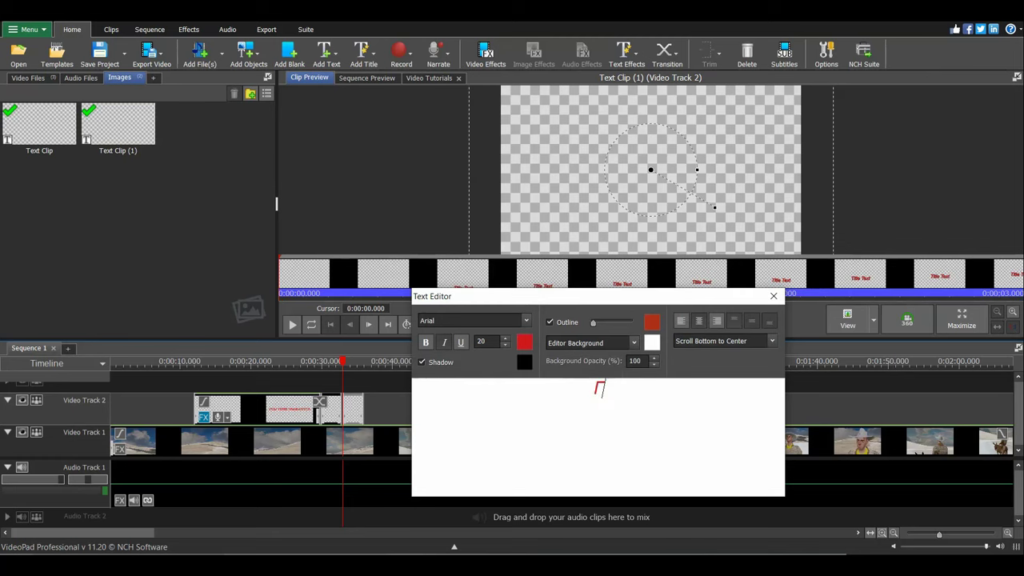
text(лав)
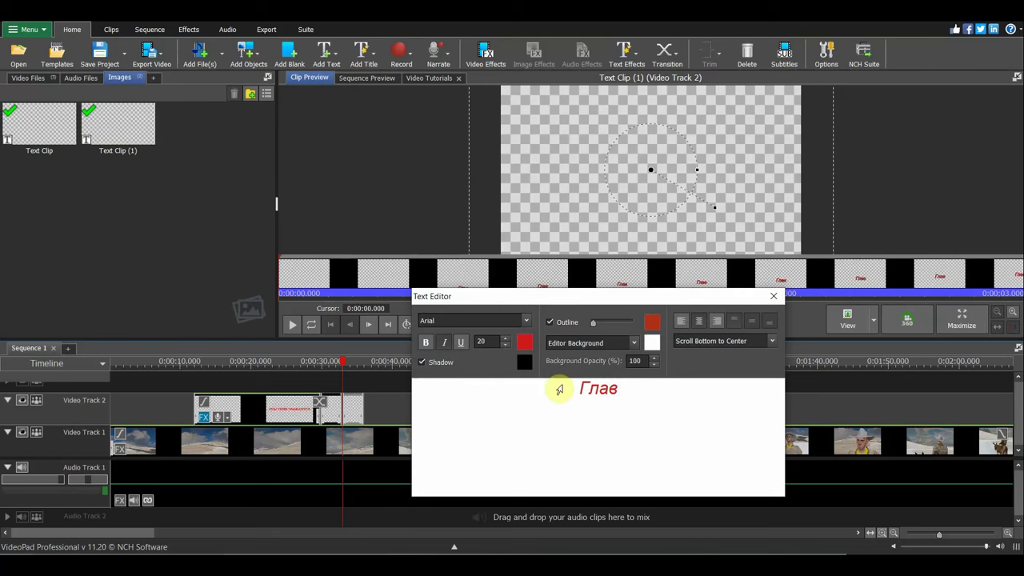
text(ный)
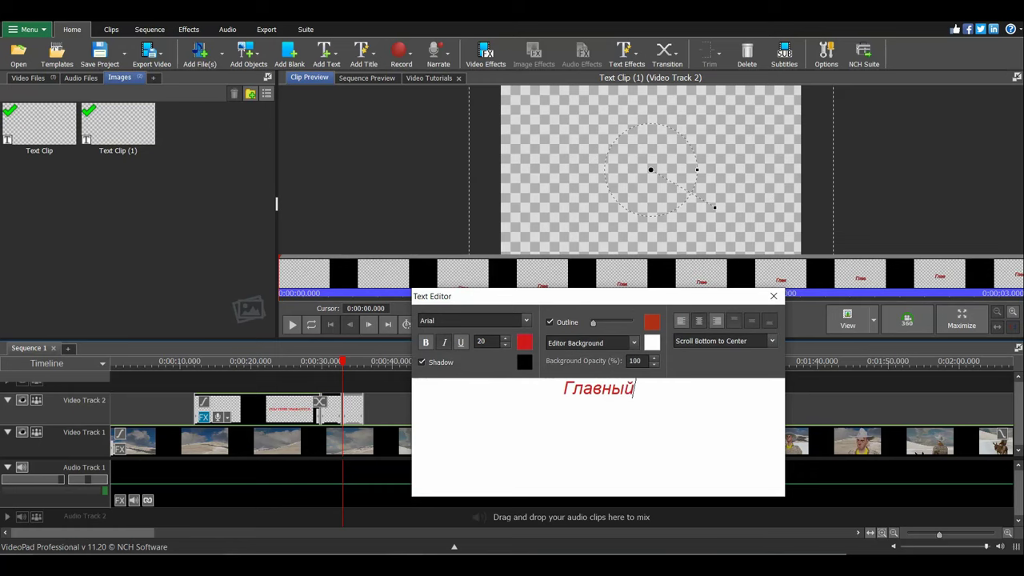
text(гн)
key(BackSpace)
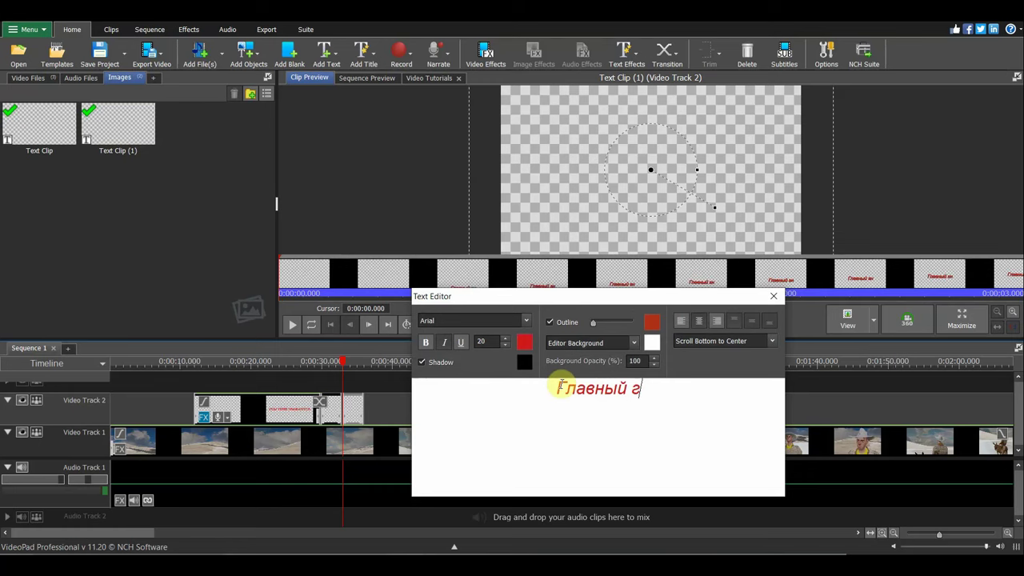
text(ерой)
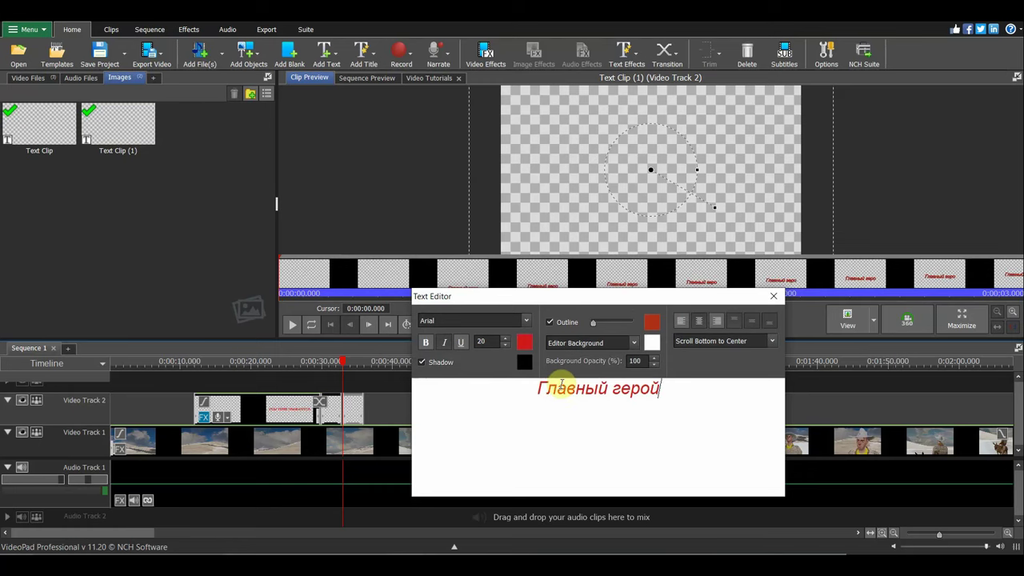
key(Return)
text(Д)
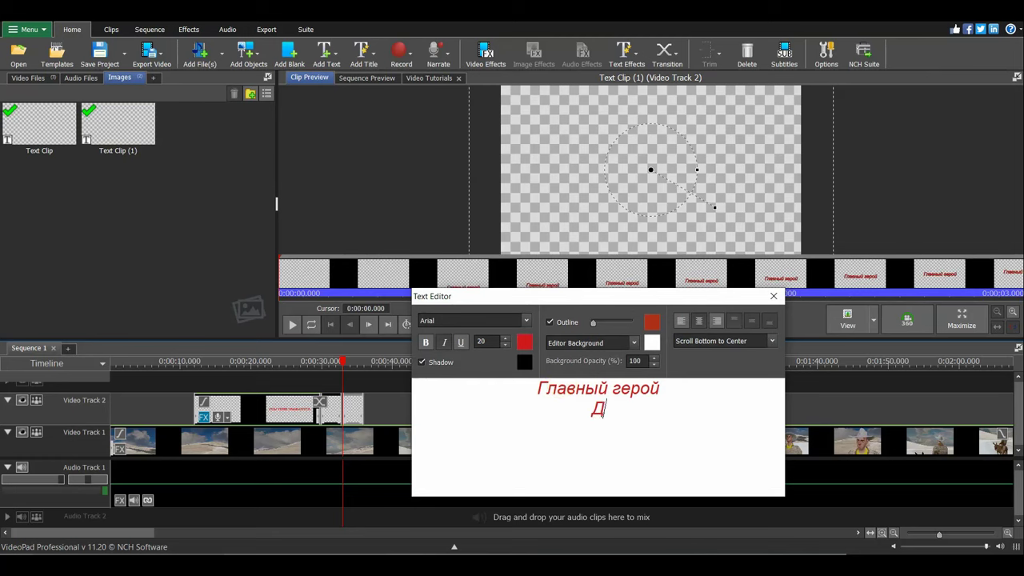
text(жо)
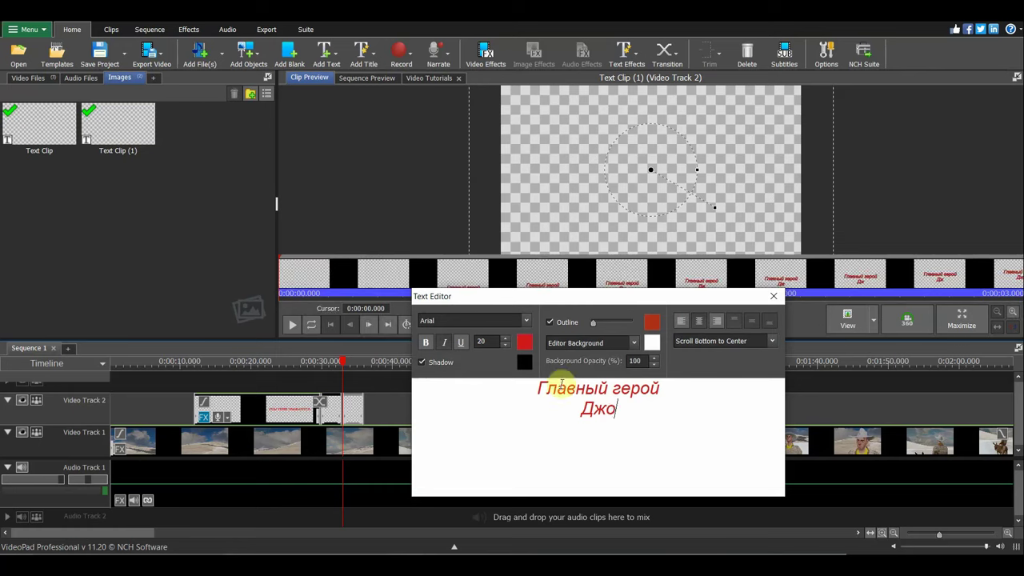
text(н)
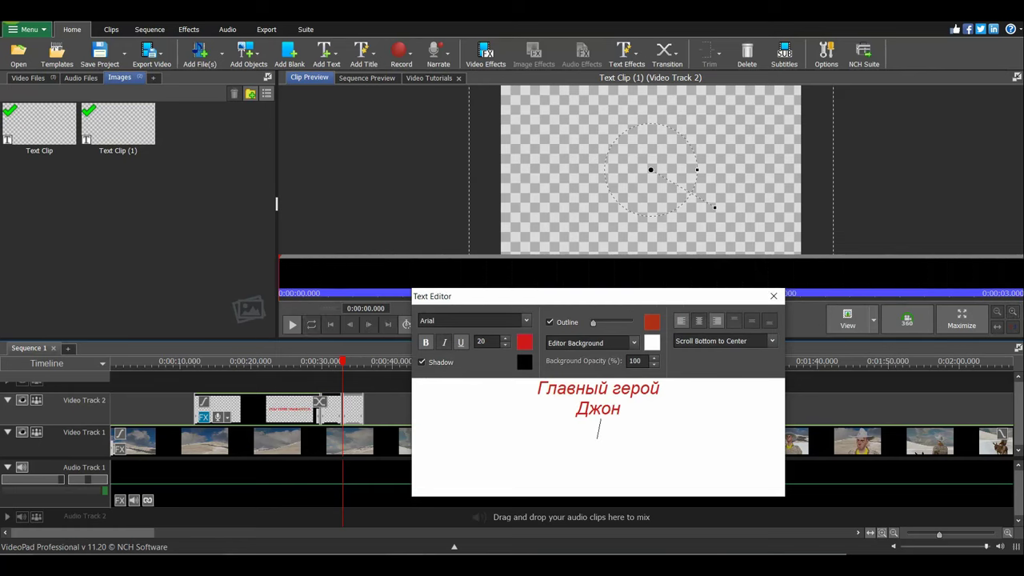
key(Return)
text(Г)
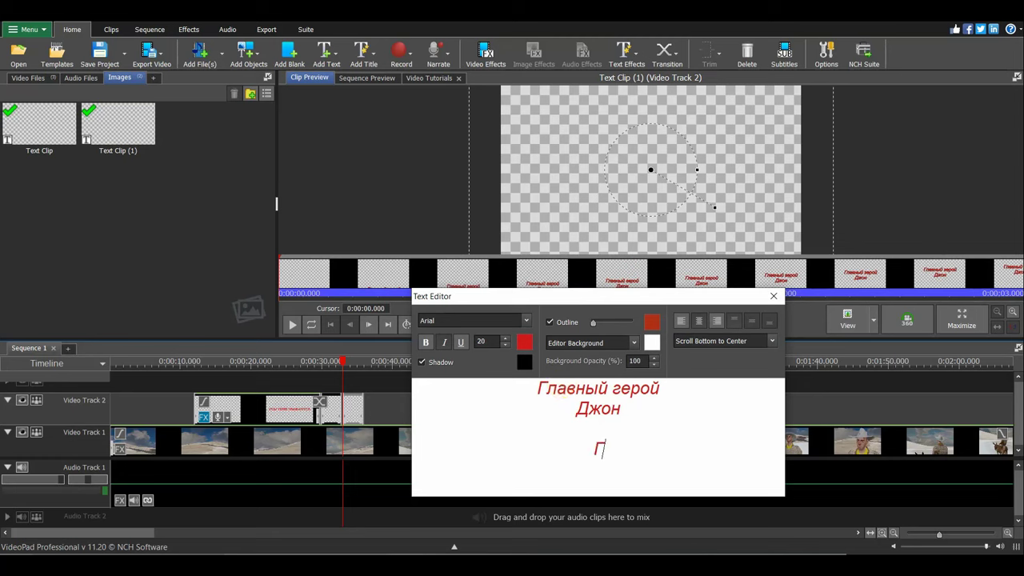
text(лавна)
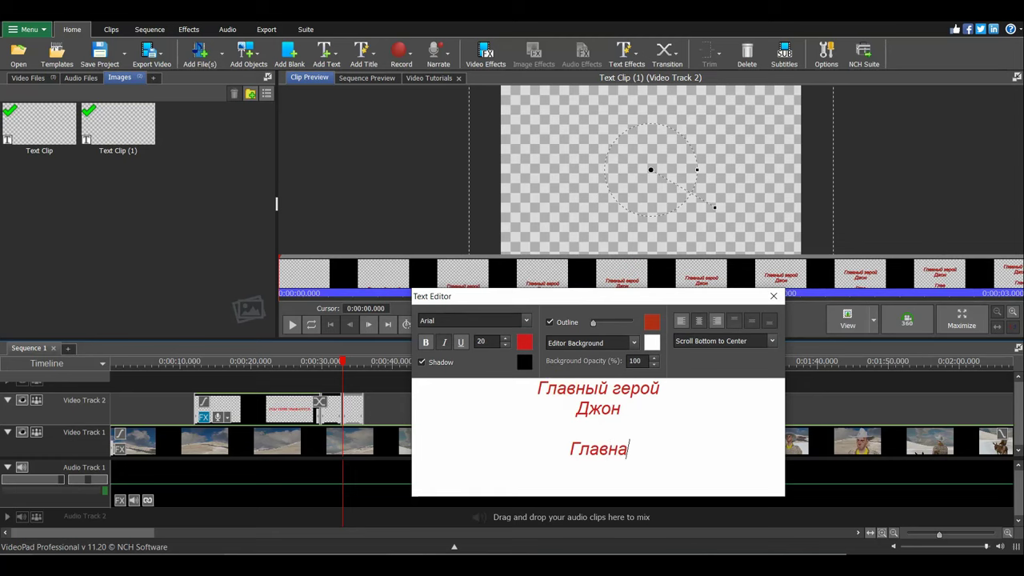
text(я ге)
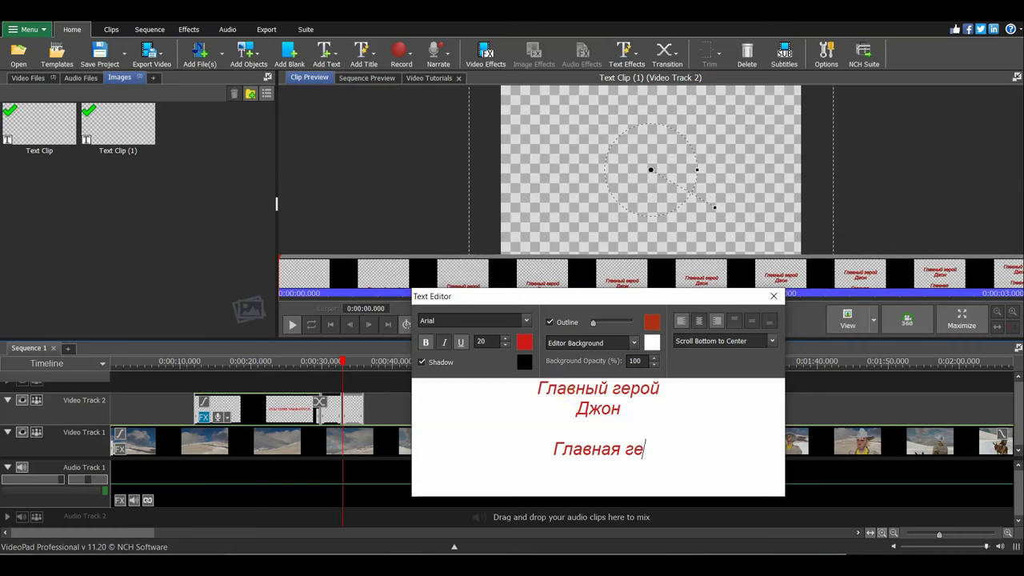
text(роин)
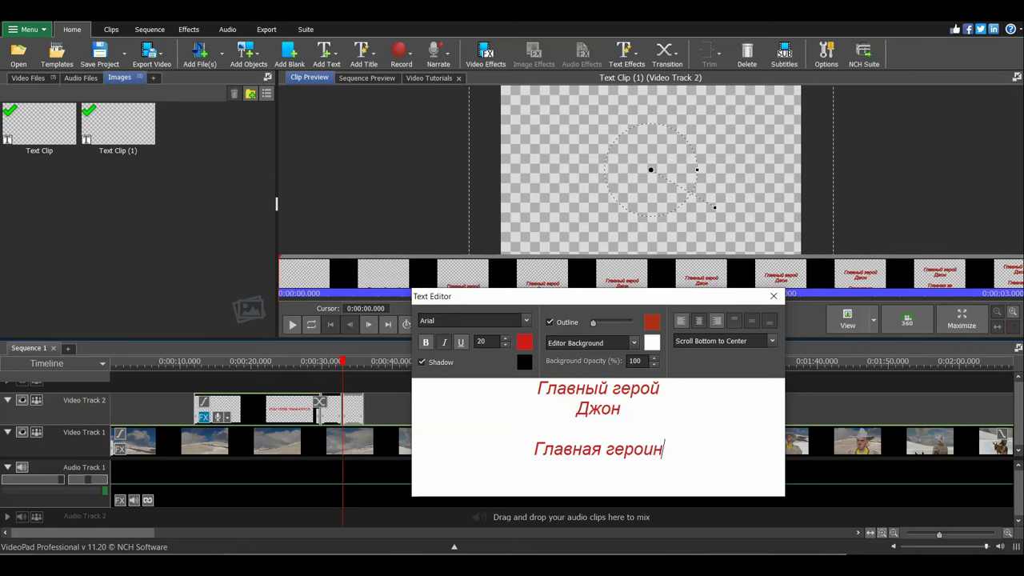
text(я)
key(Return)
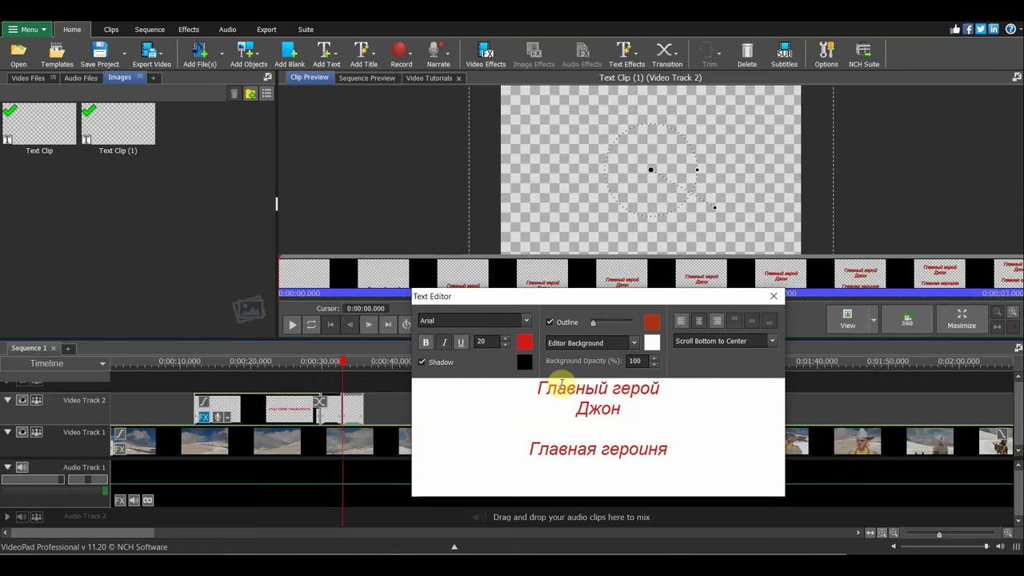
- Play the sequence from 0:00:28 to about 0:00:35 to review the red title, then exit VideoPad
click(841, 407)
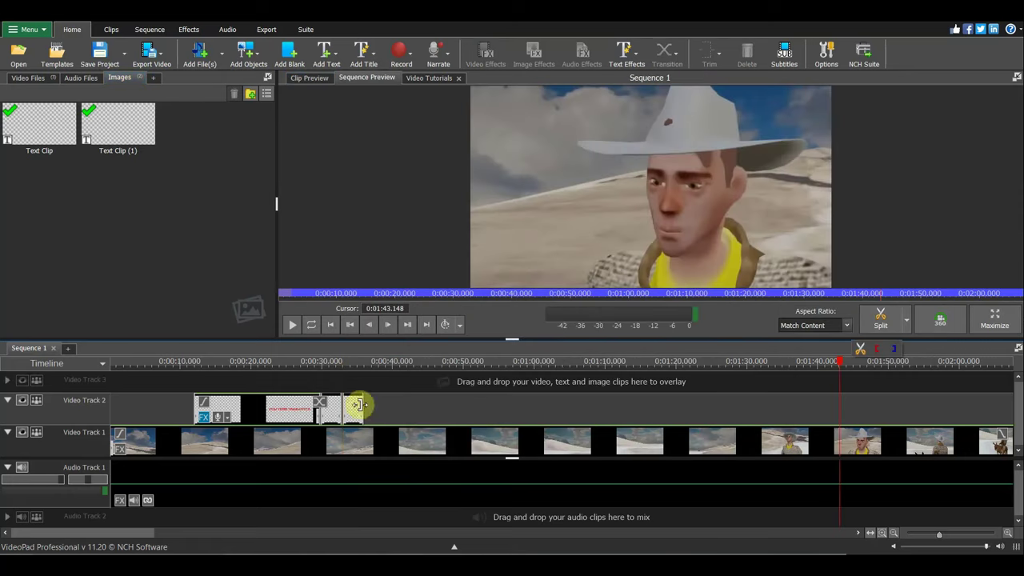
click(309, 376)
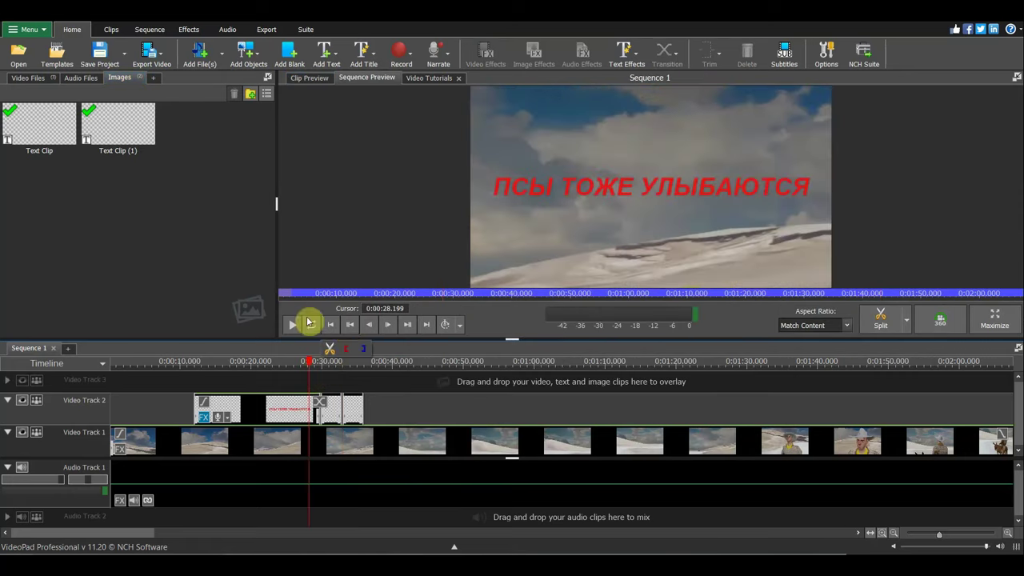
click(292, 324)
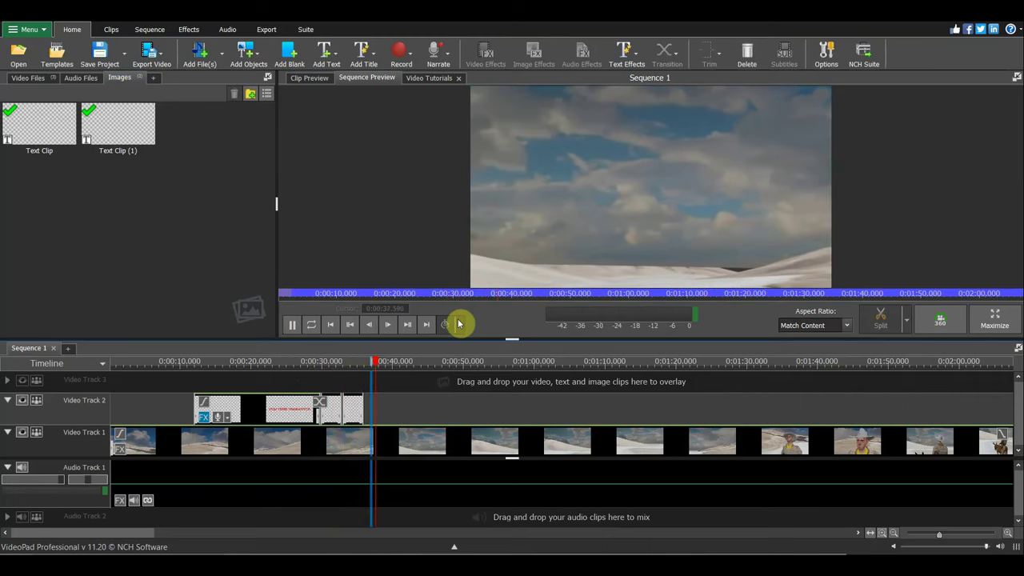
click(290, 325)
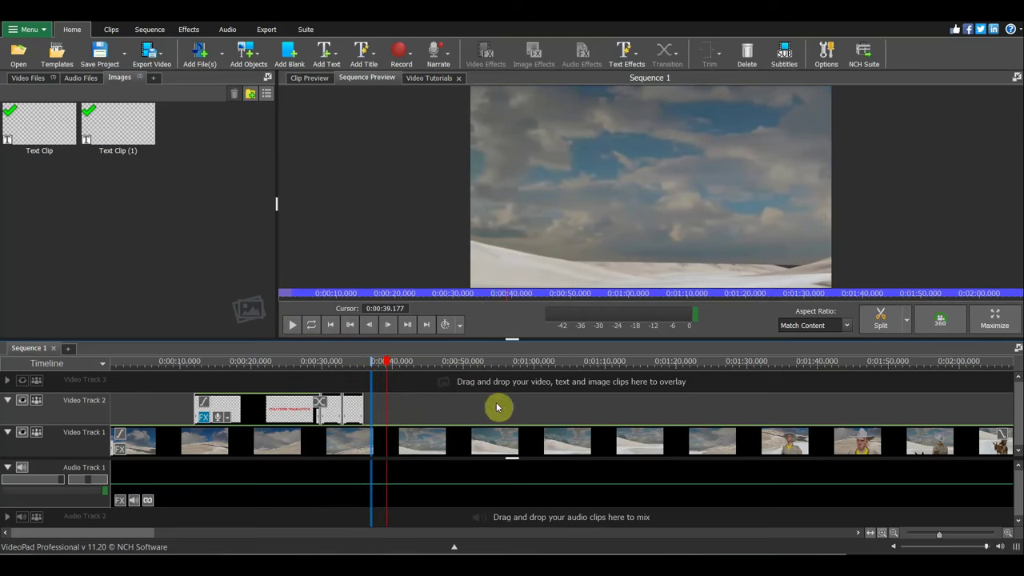
mouse_move(389, 360)
mouse_down()
mouse_move(299, 364)
mouse_move(363, 376)
mouse_up()
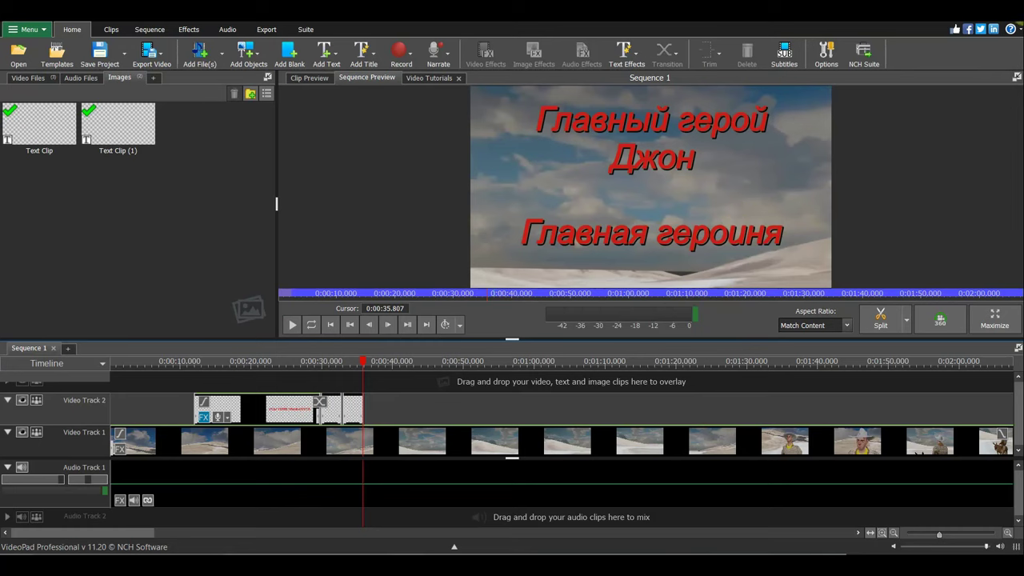
mouse_move(650, 186)
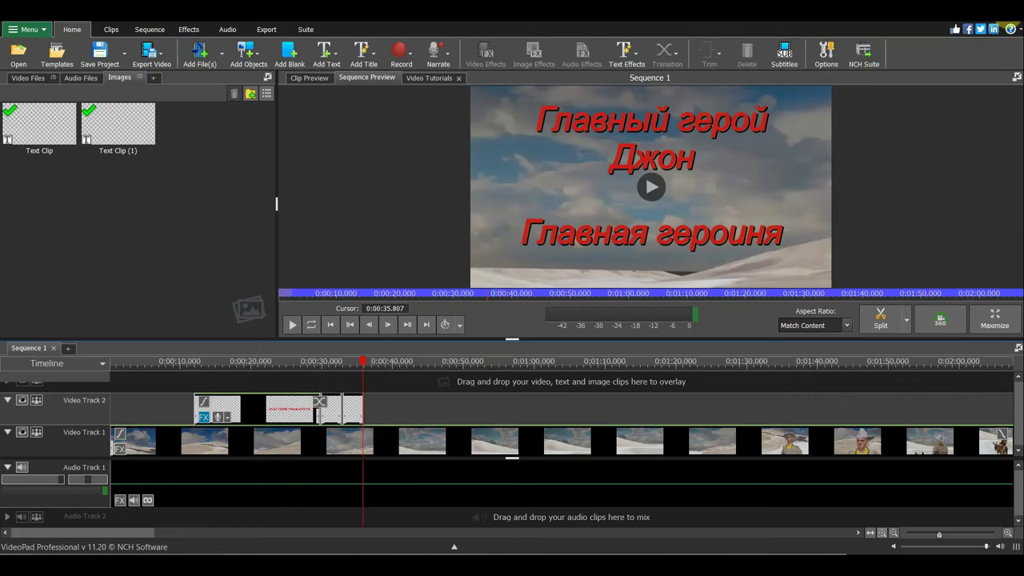
key(alt+F4)
- Discard VideoPad changes and add the BLENDER 3.6 montage from Загрузки to the Movavi timeline
click(544, 289)
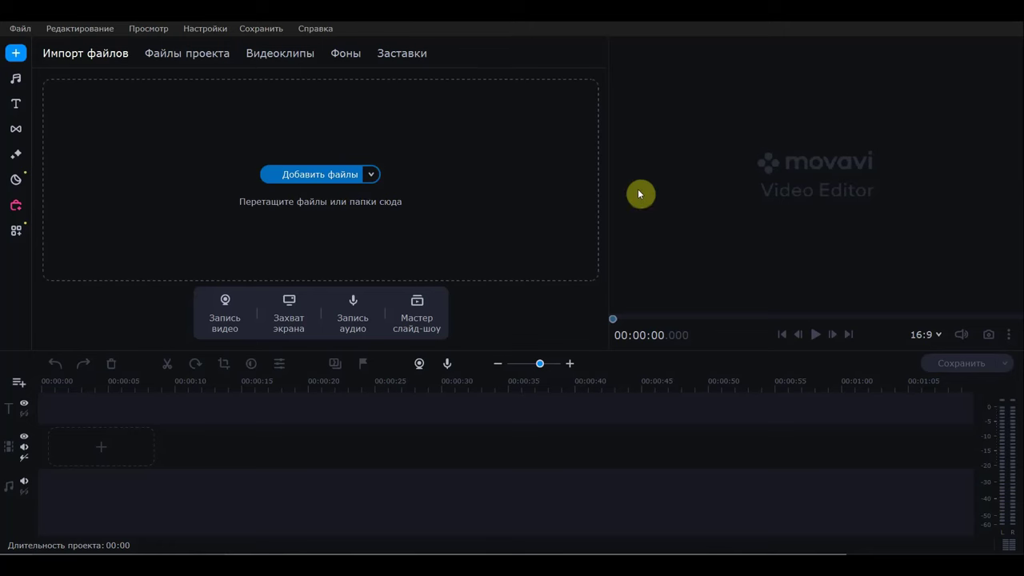
click(305, 176)
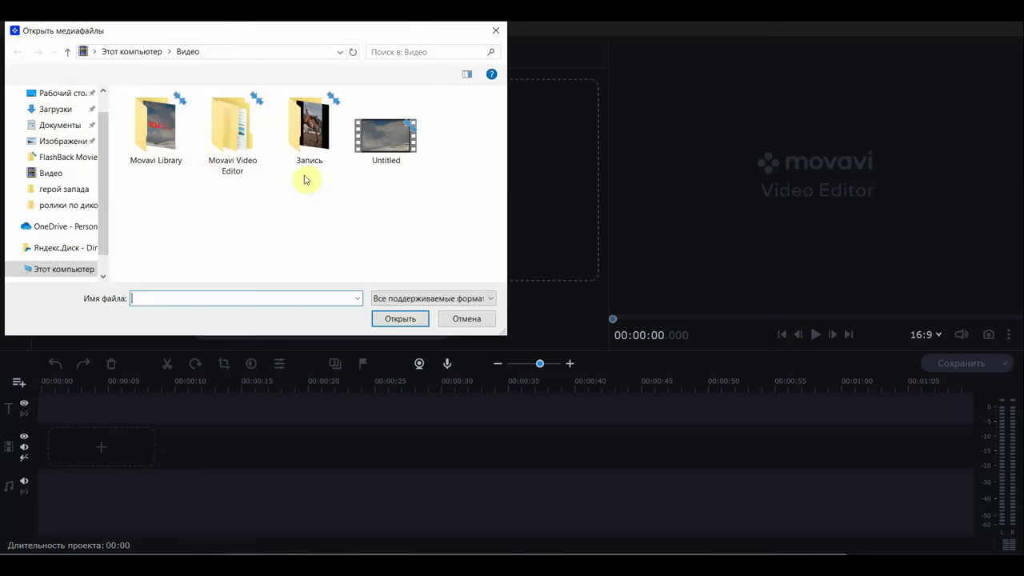
click(65, 110)
double_click(175, 145)
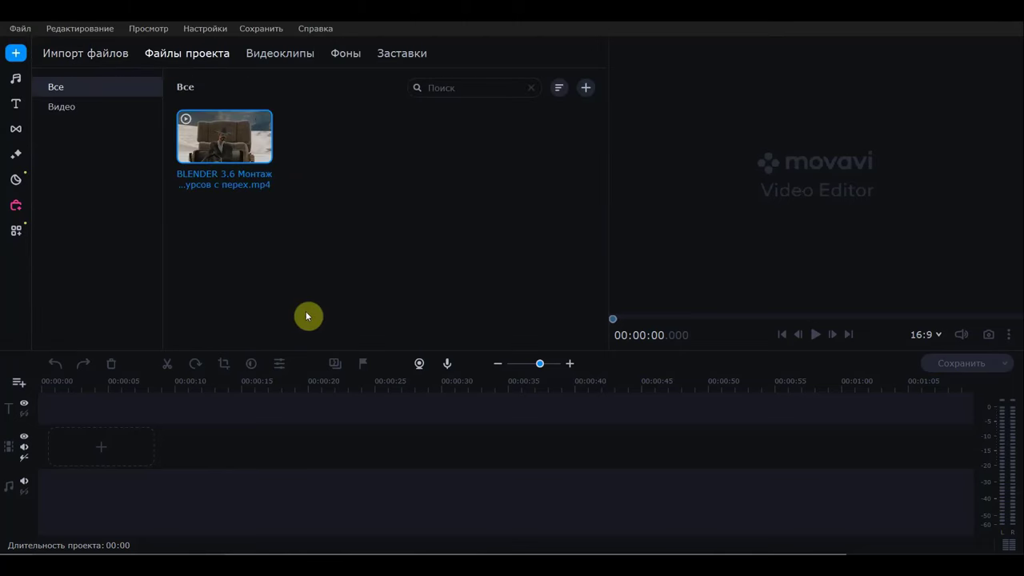
drag(222, 137, 51, 414)
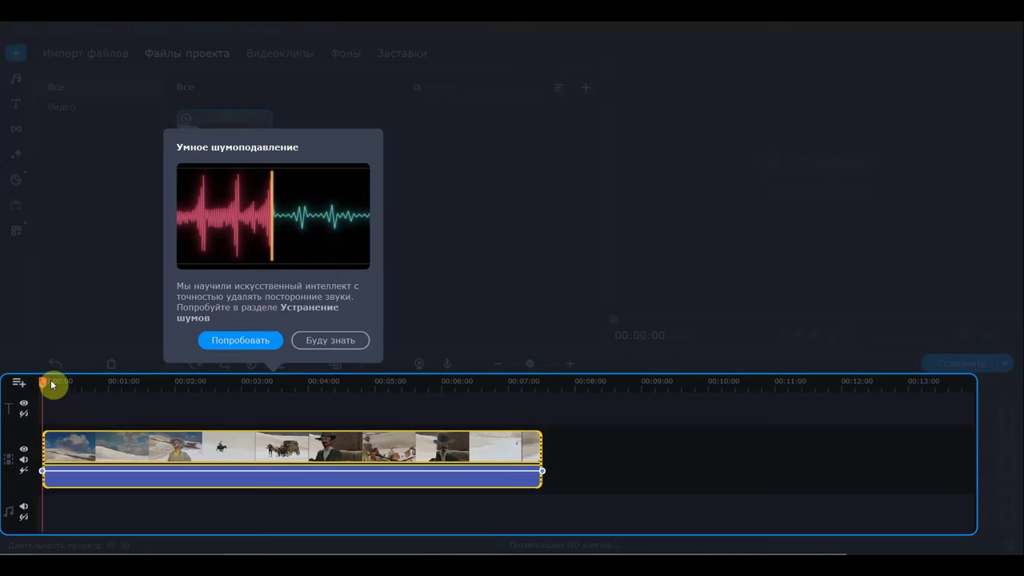
click(321, 339)
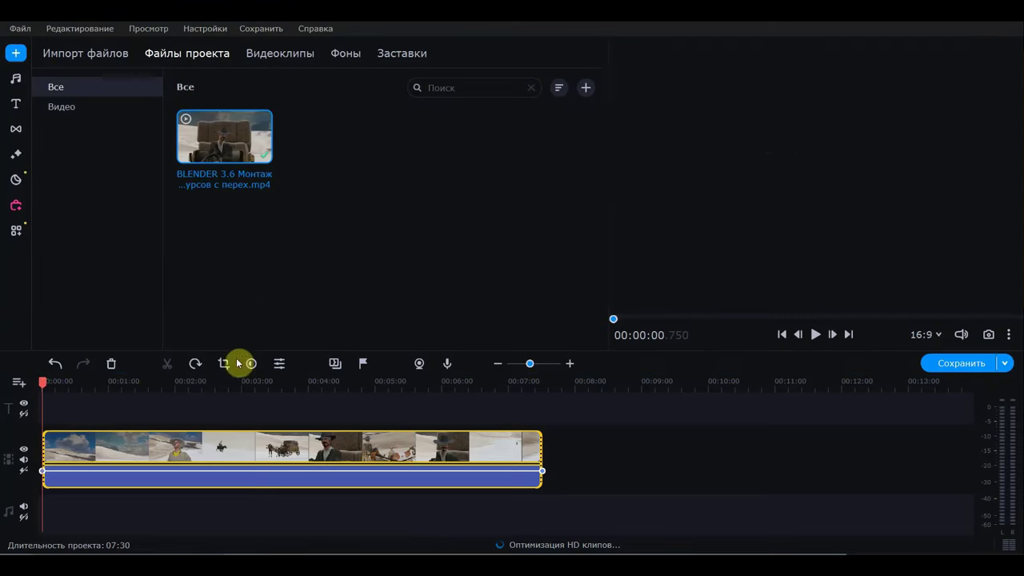
mouse_move(41, 382)
mouse_down()
mouse_move(181, 414)
mouse_move(67, 408)
mouse_up()
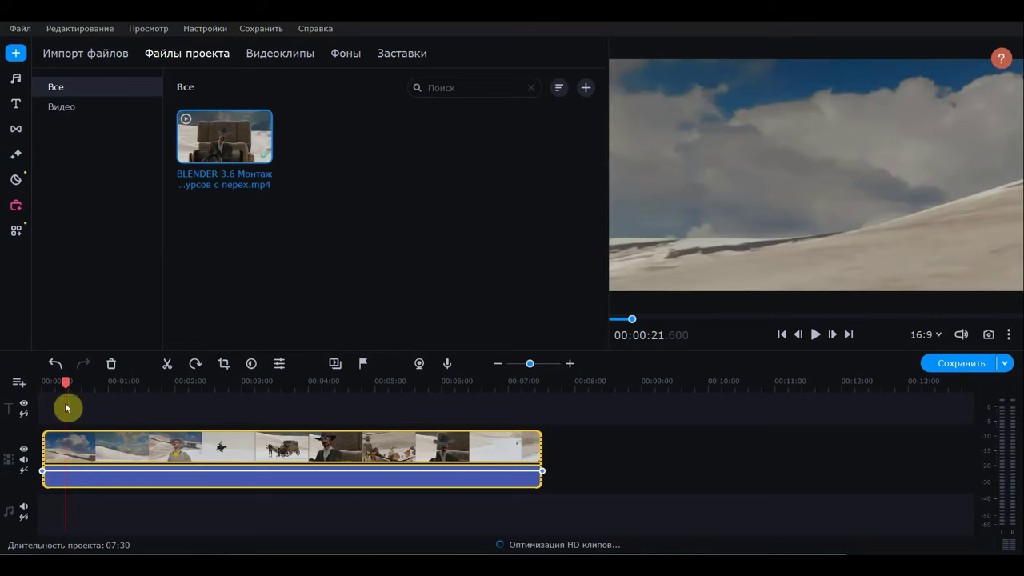
- Browse the Художественные, Вступительные, Мои титры and Популярные title categories in the Титры library
click(16, 104)
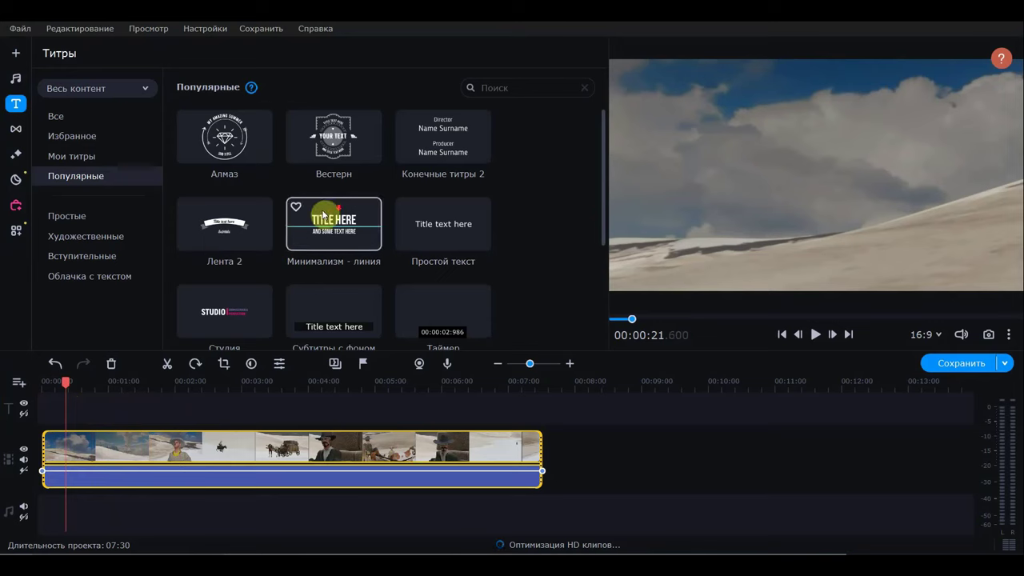
scroll(334, 218, down, 2)
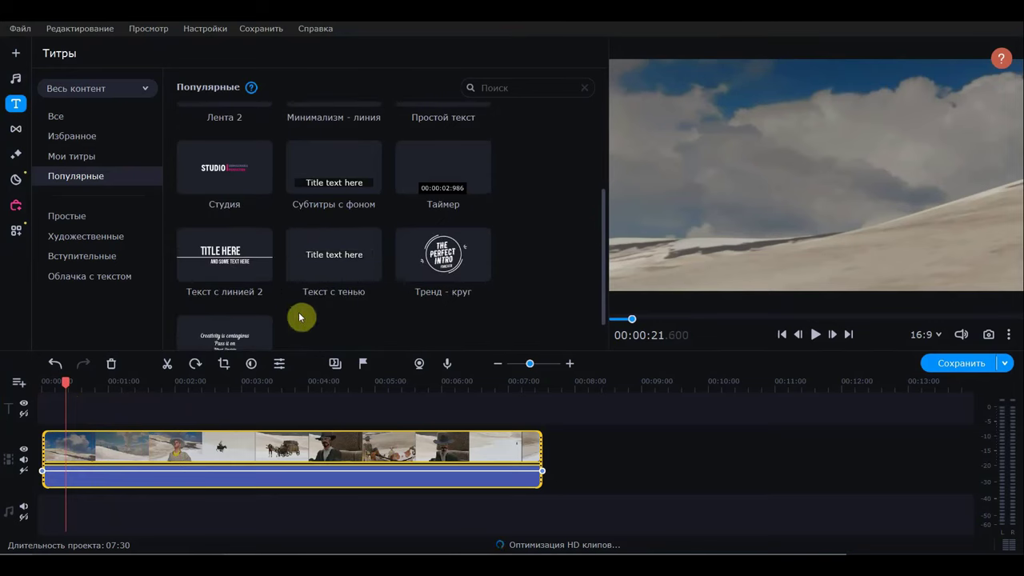
scroll(272, 323, down, 1)
click(93, 238)
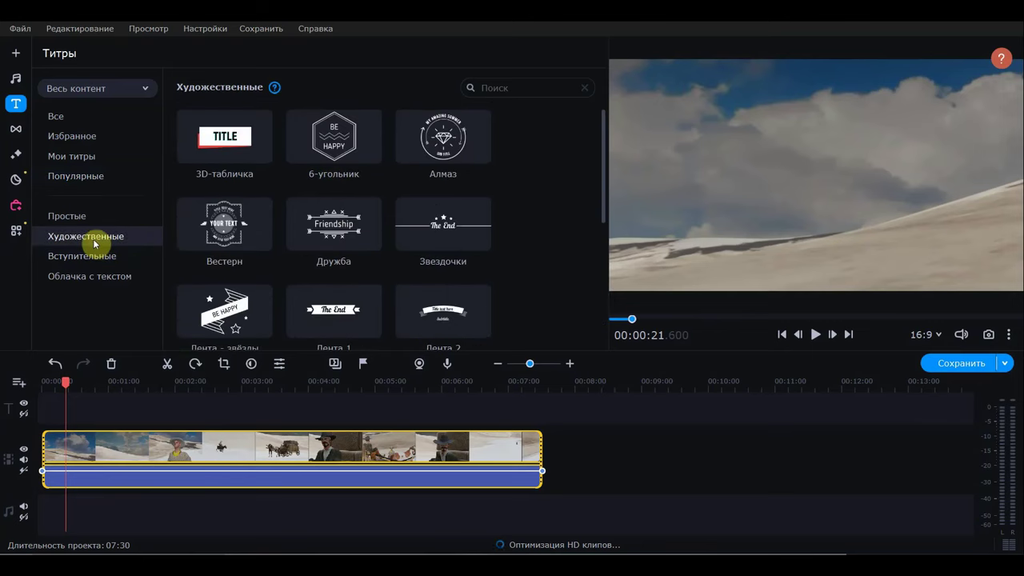
scroll(331, 258, down, 2)
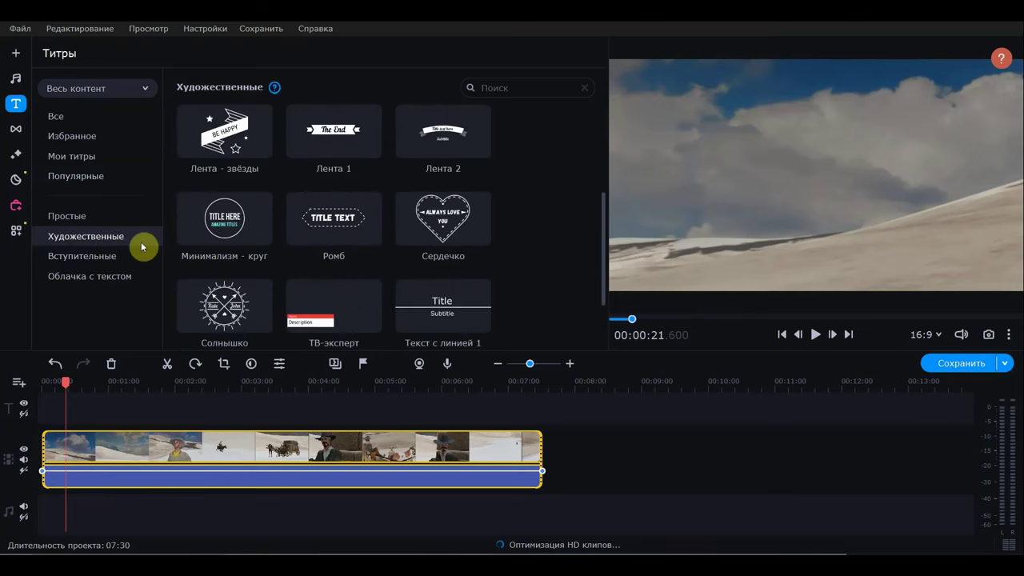
click(94, 254)
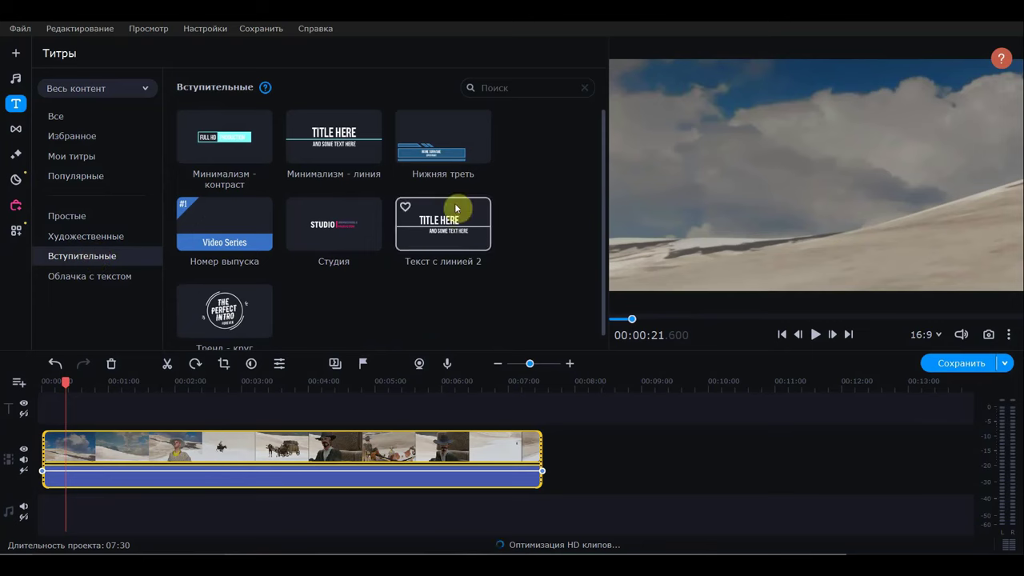
click(85, 159)
click(87, 170)
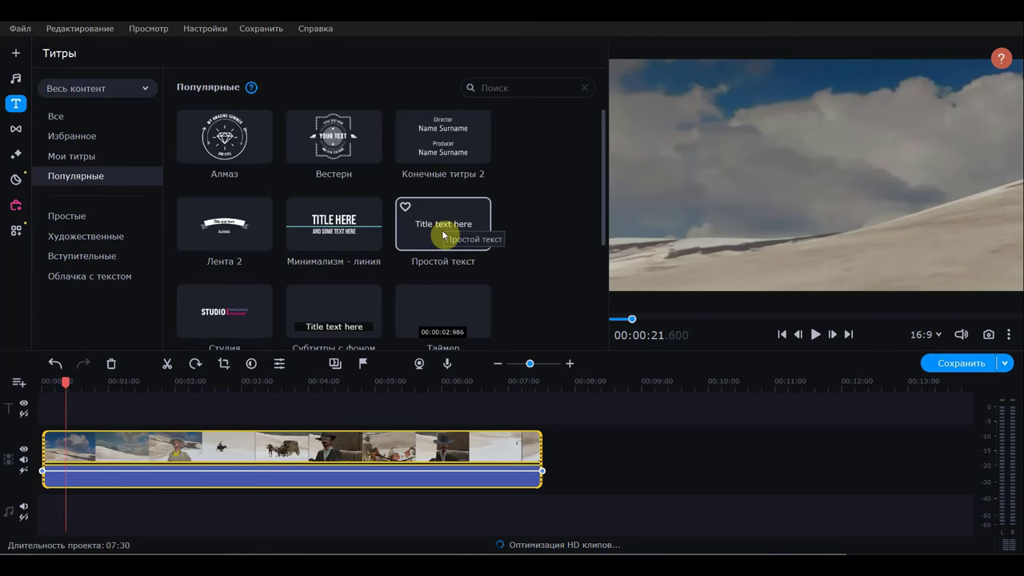
scroll(345, 257, down, 1)
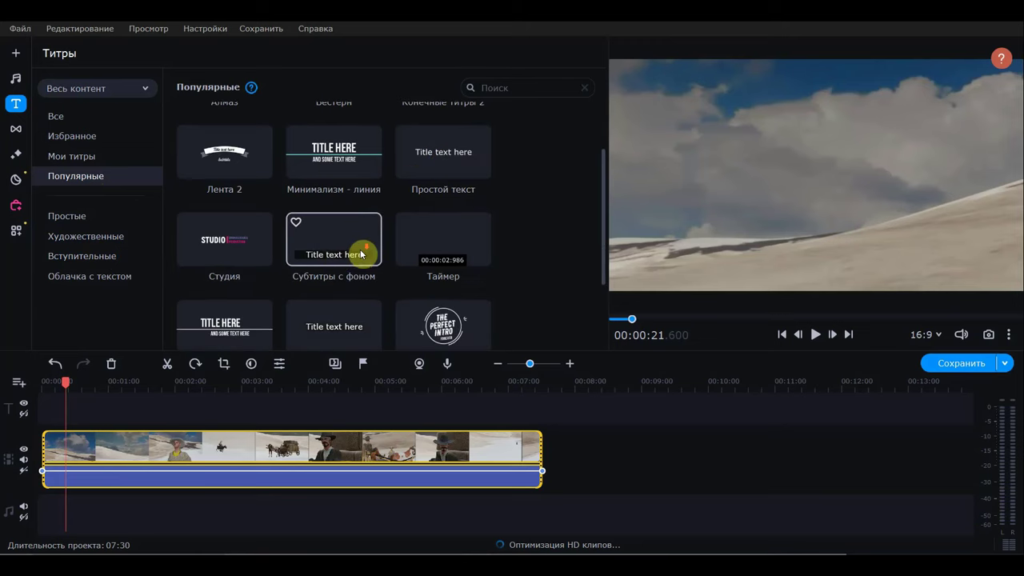
scroll(361, 254, down, 1)
- Show the Простые titles and preview the Масштаб - отдаление zoom-out preset
click(102, 216)
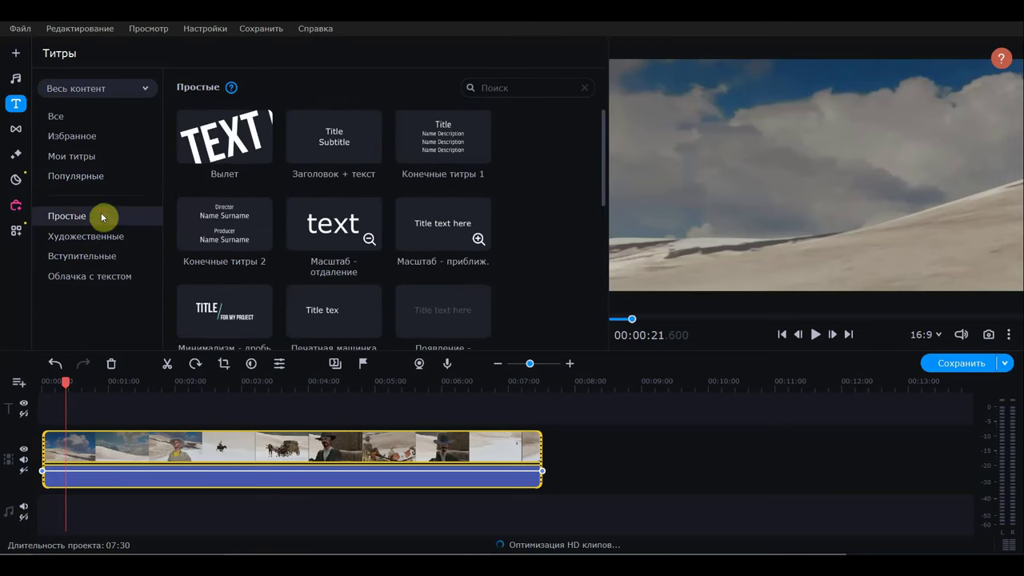
click(359, 244)
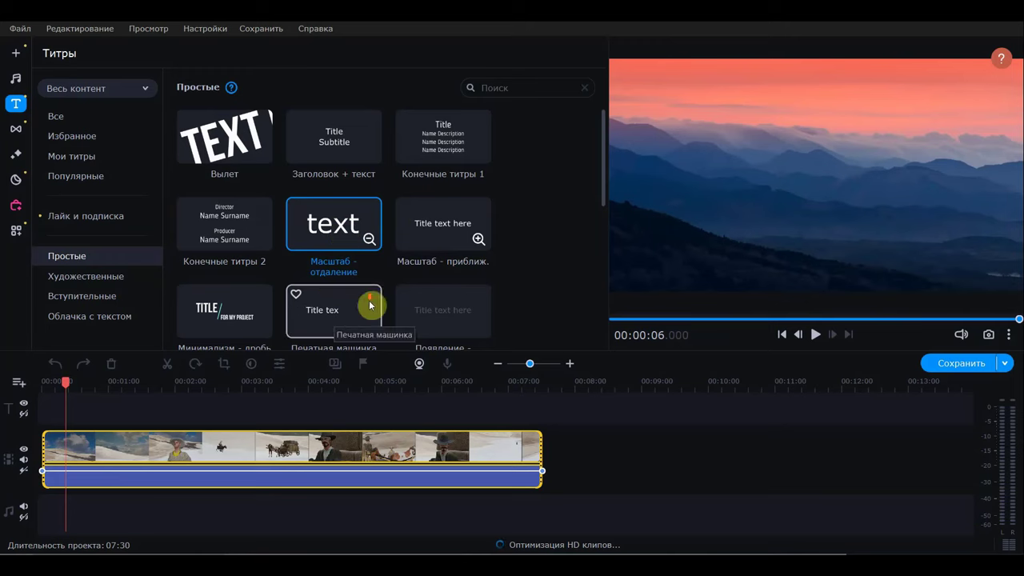
scroll(371, 296, down, 1)
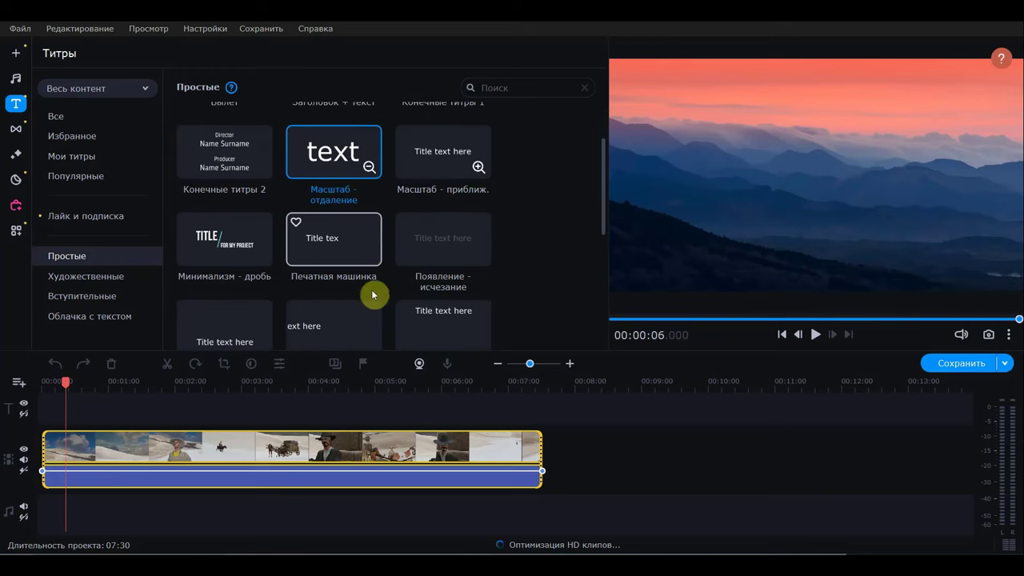
- Place a Печатная машинка title at the timeline start and replace its text with ПСЫ ТОЖЕ УЛЫБАЮТСЯ
click(339, 248)
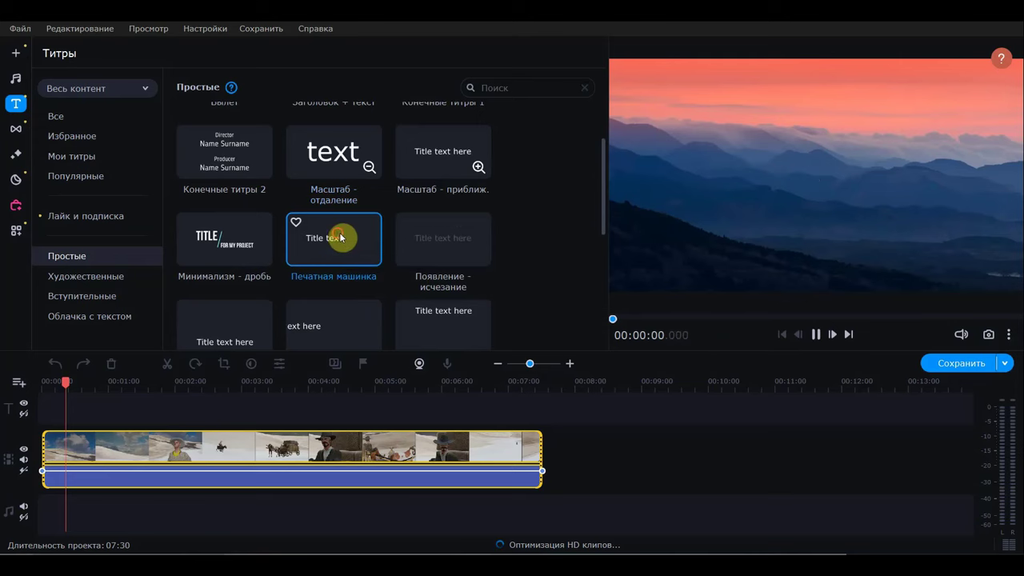
mouse_move(339, 248)
mouse_down()
mouse_move(189, 350)
mouse_move(82, 386)
mouse_up()
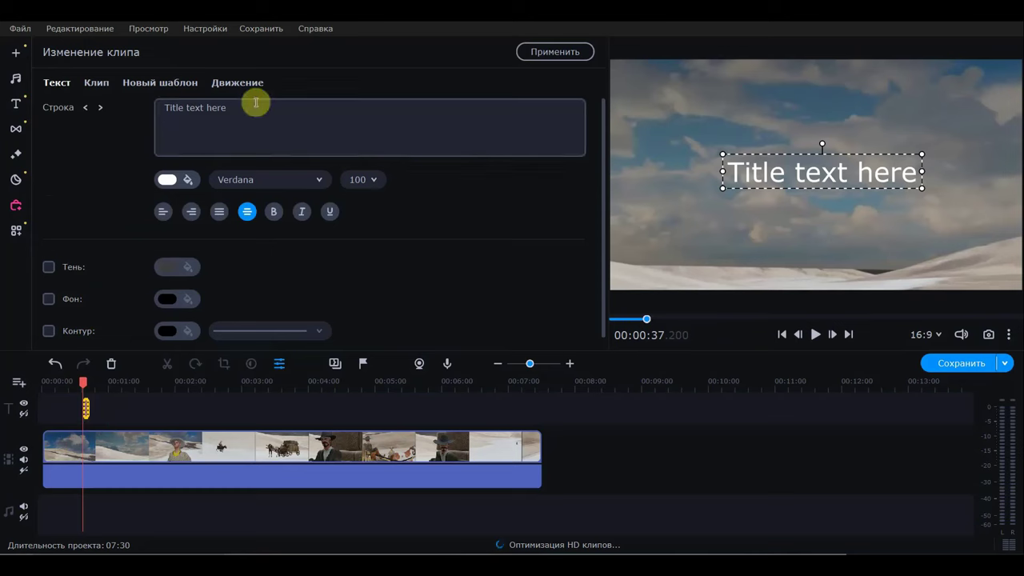
click(231, 105)
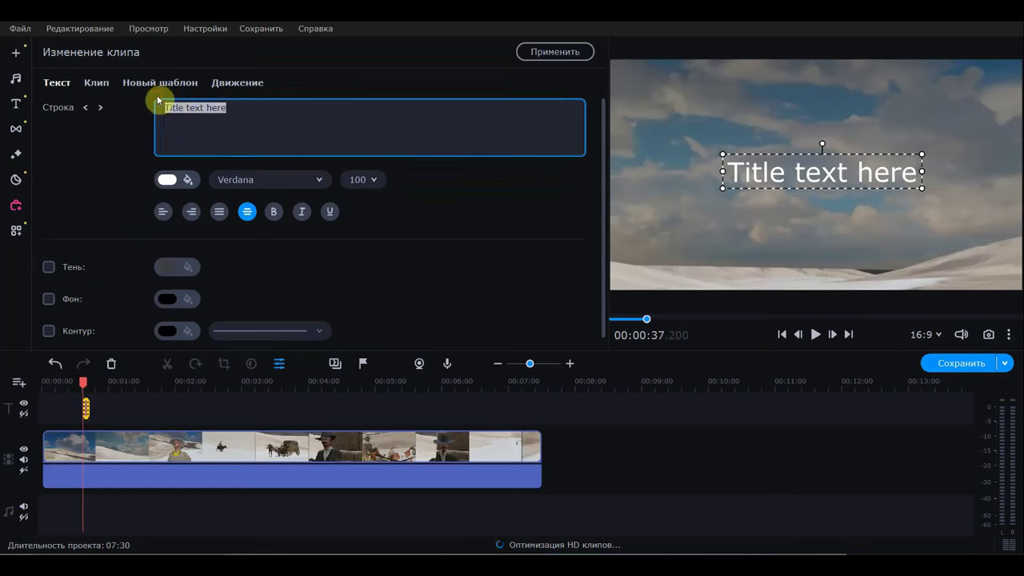
text(ПСЫ)
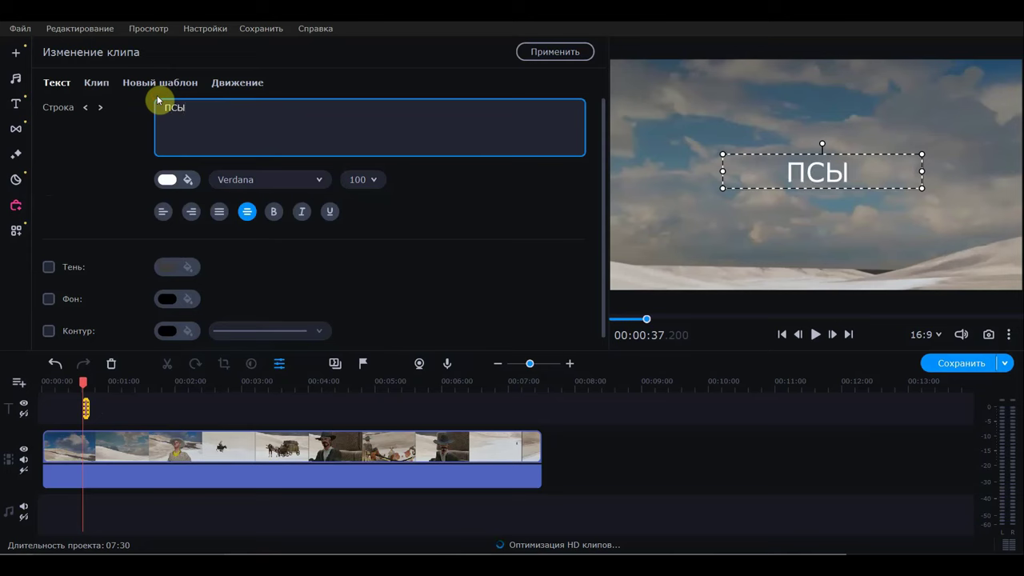
text( ТОЖЕ )
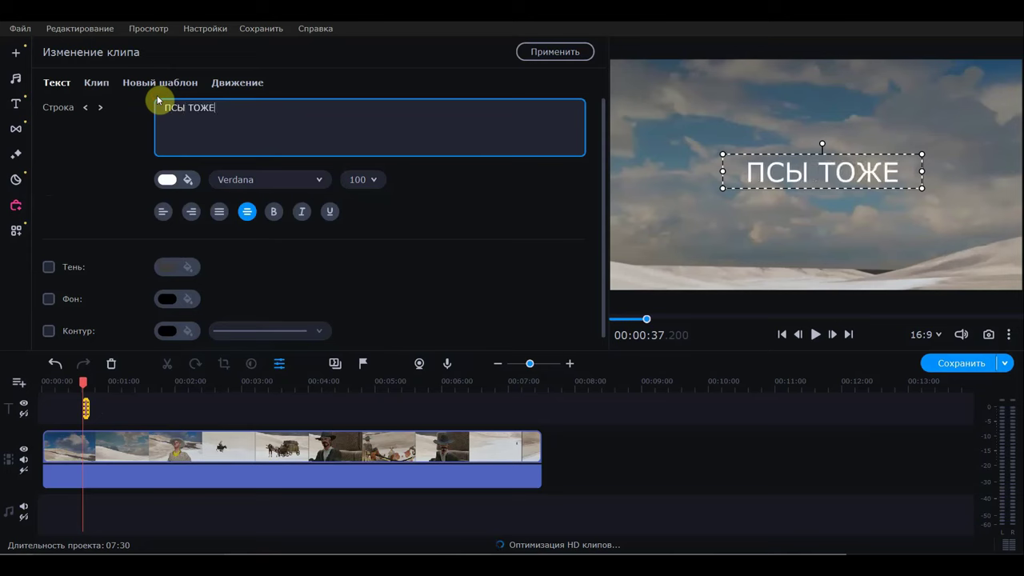
text(У)
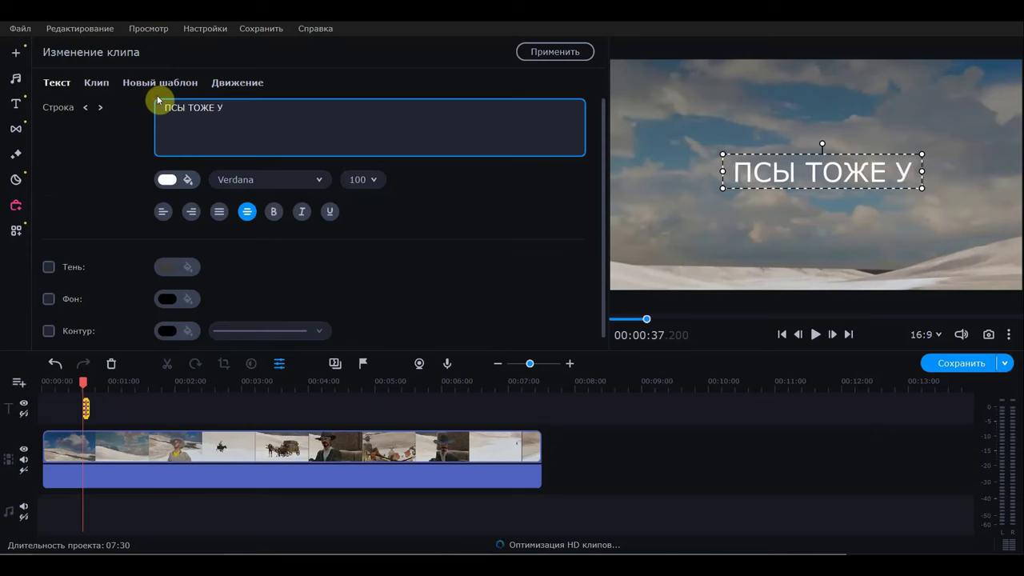
text(ЛЫБ)
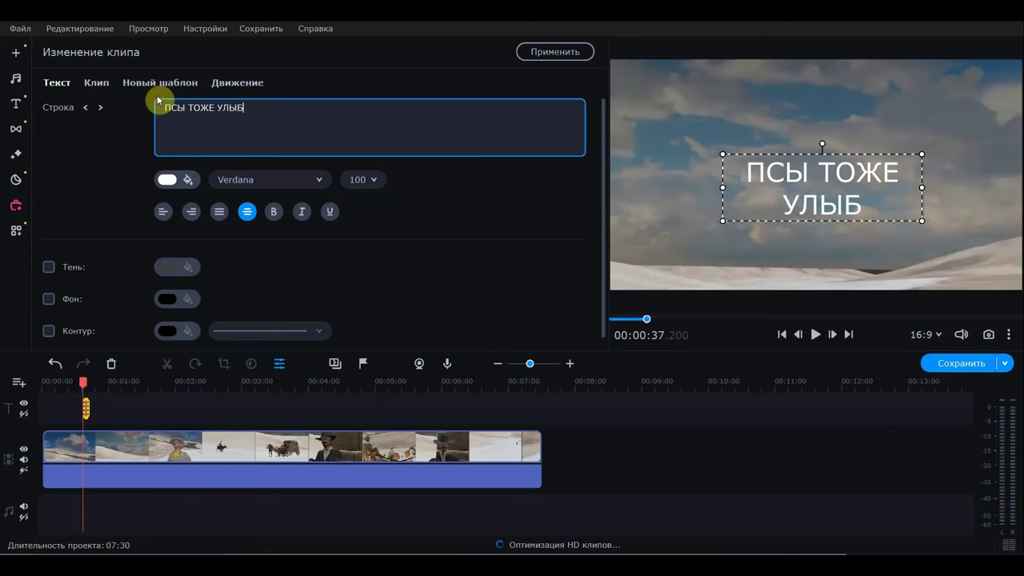
text(АЮТ)
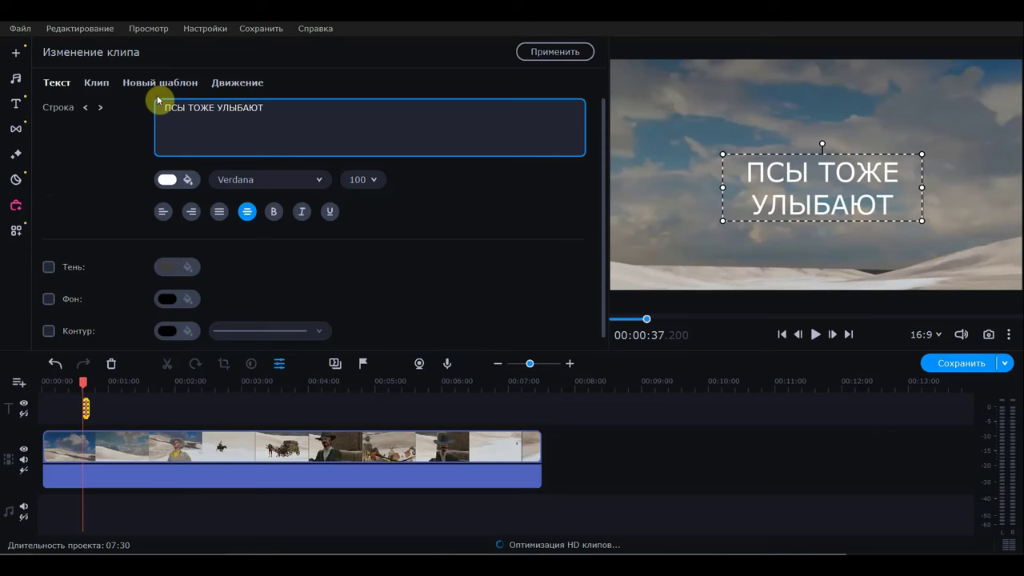
text(СЯ)
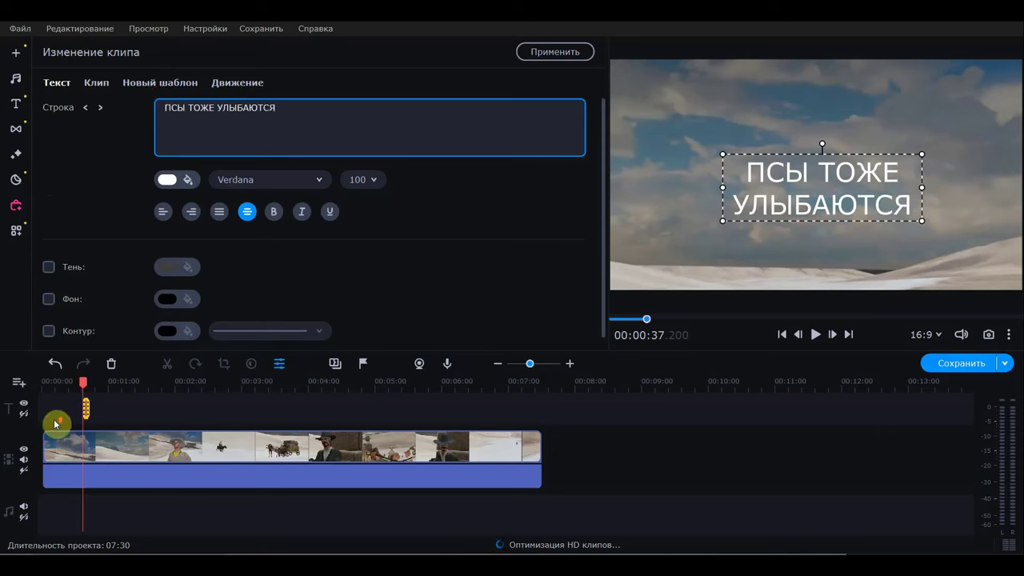
- Scrub the timeline to see ПСЫ ТОЖЕ УЛЫБАЮТСЯ typing over the footage, ending near 0:54
drag(88, 408, 97, 391)
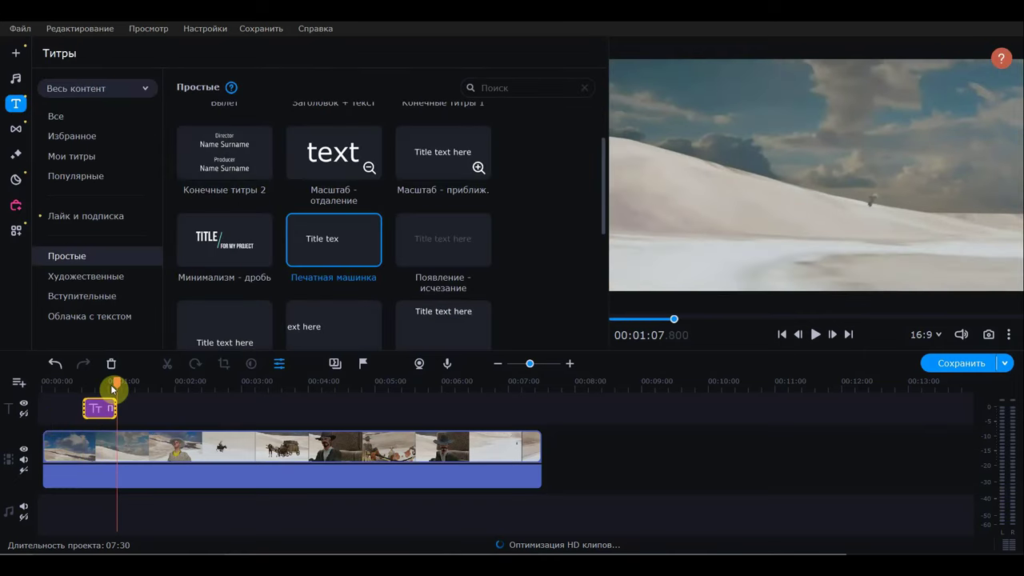
drag(100, 382, 91, 384)
mouse_move(90, 384)
mouse_down()
mouse_move(59, 378)
mouse_move(135, 396)
mouse_move(87, 407)
mouse_up()
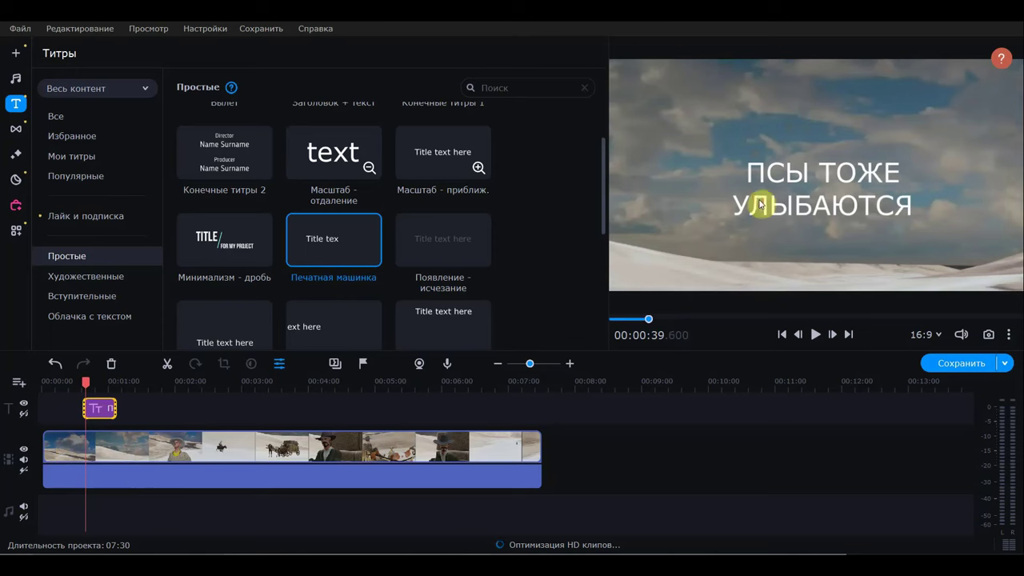
click(101, 409)
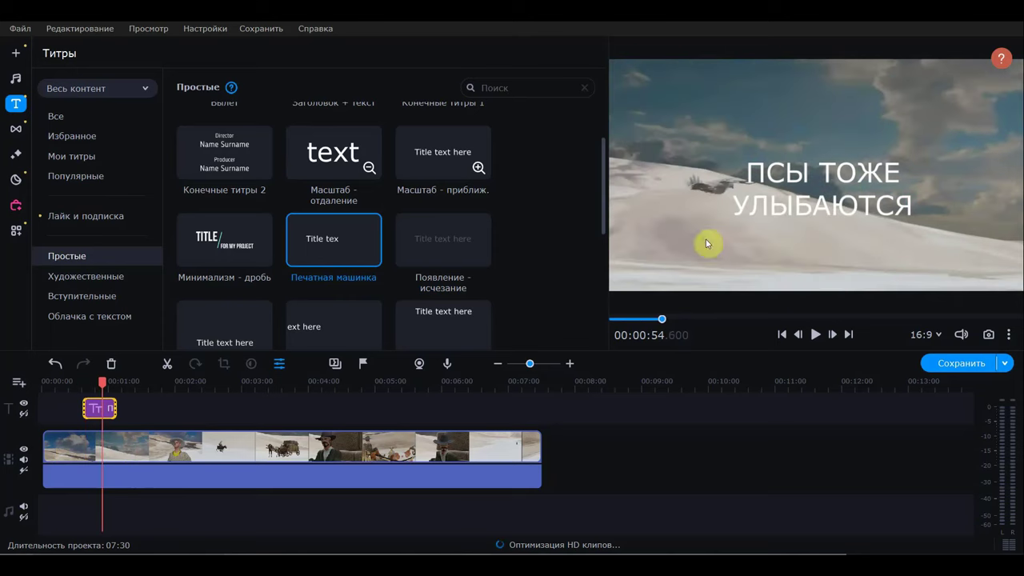
- Widen the title box so ПСЫ ТОЖЕ УЛЫБАЮТСЯ fits on one centred line
double_click(97, 411)
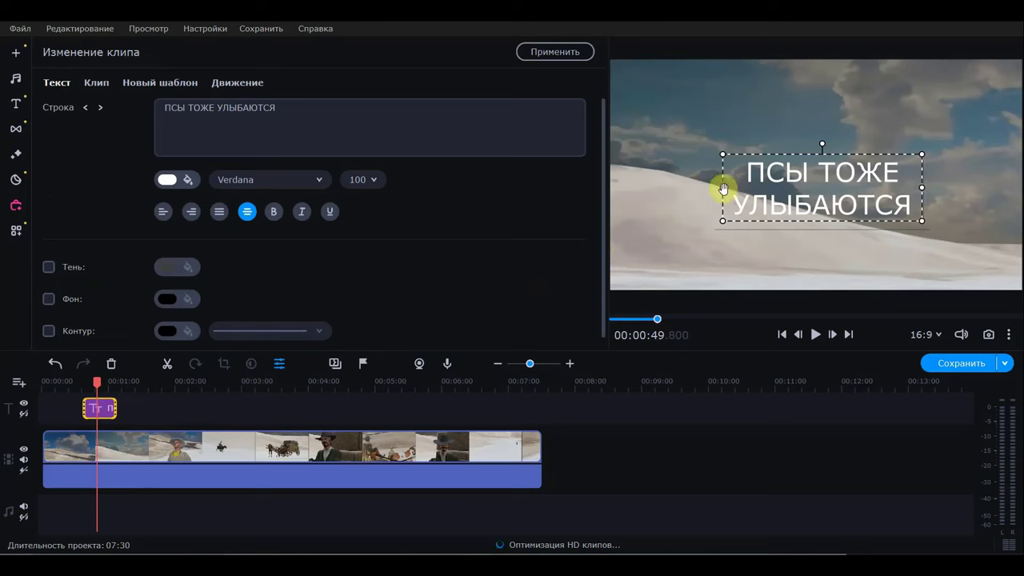
drag(723, 188, 646, 198)
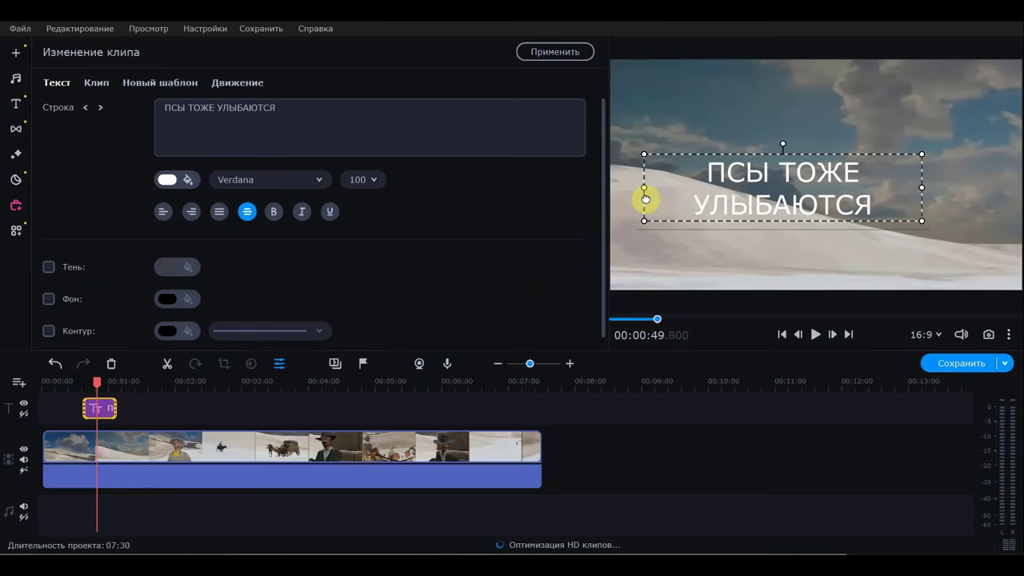
click(220, 212)
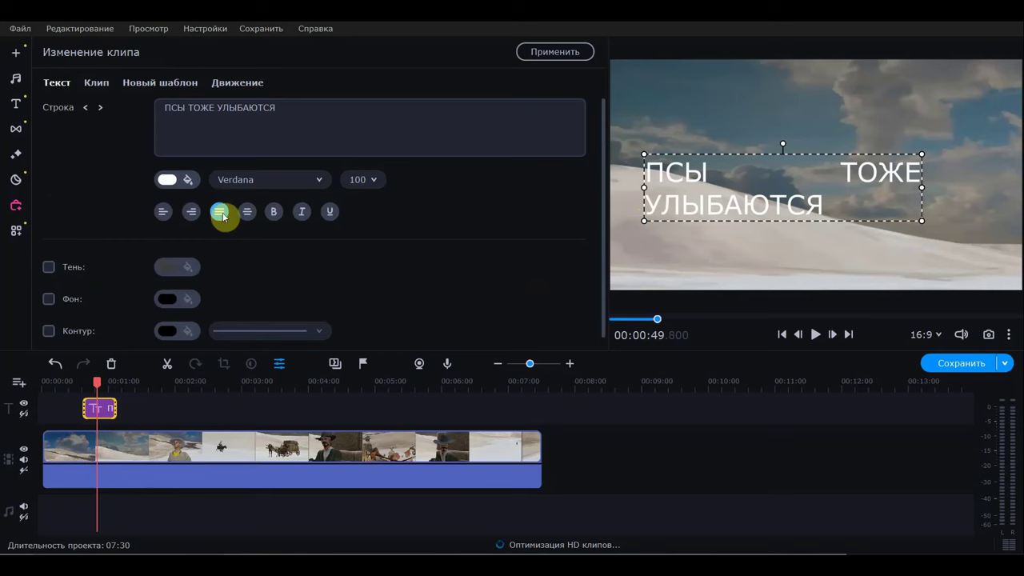
click(248, 211)
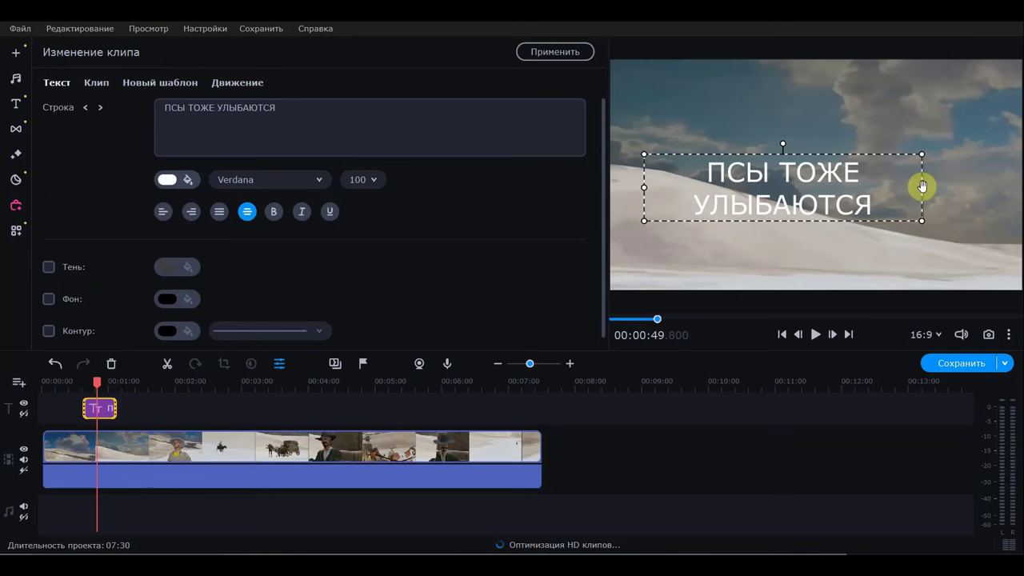
drag(923, 187, 1015, 213)
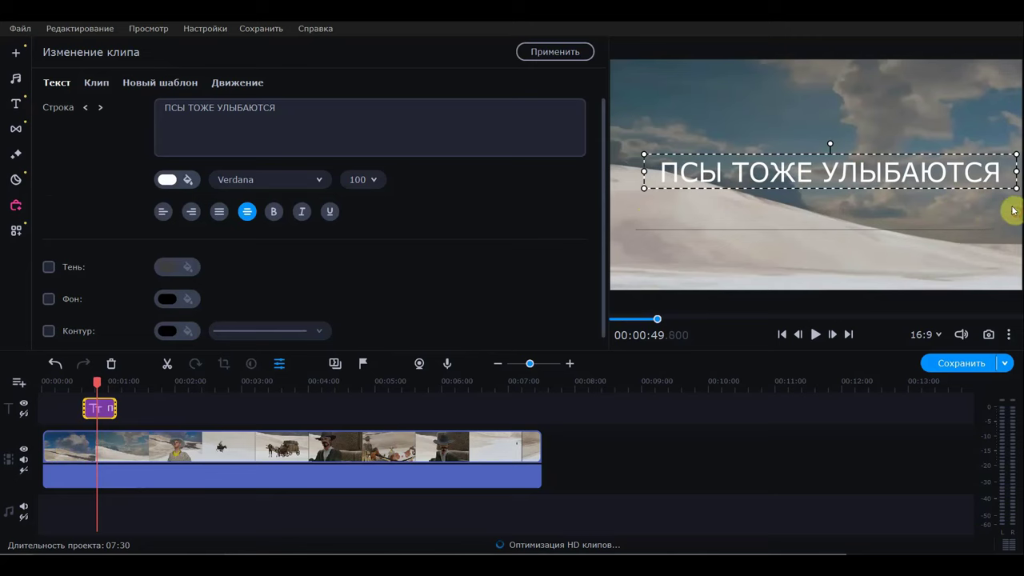
drag(645, 171, 618, 180)
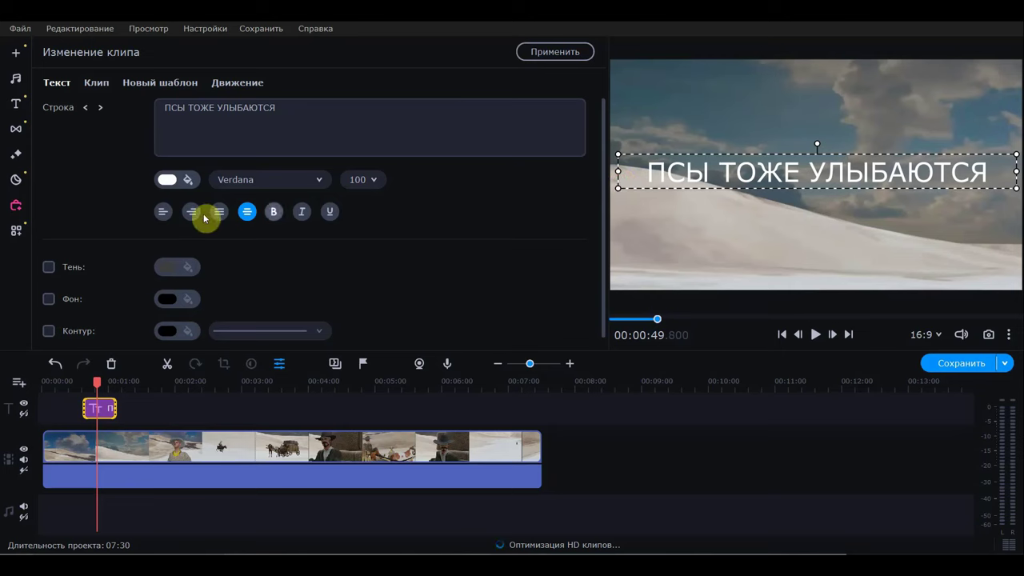
- Make the title text italic and bold, then play back from 0:21 to review
click(302, 212)
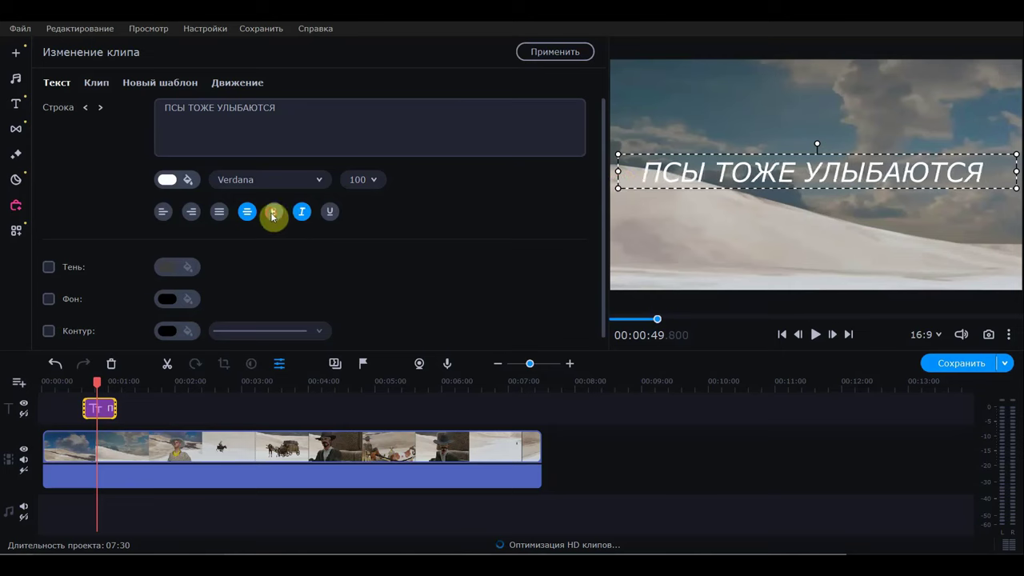
click(273, 213)
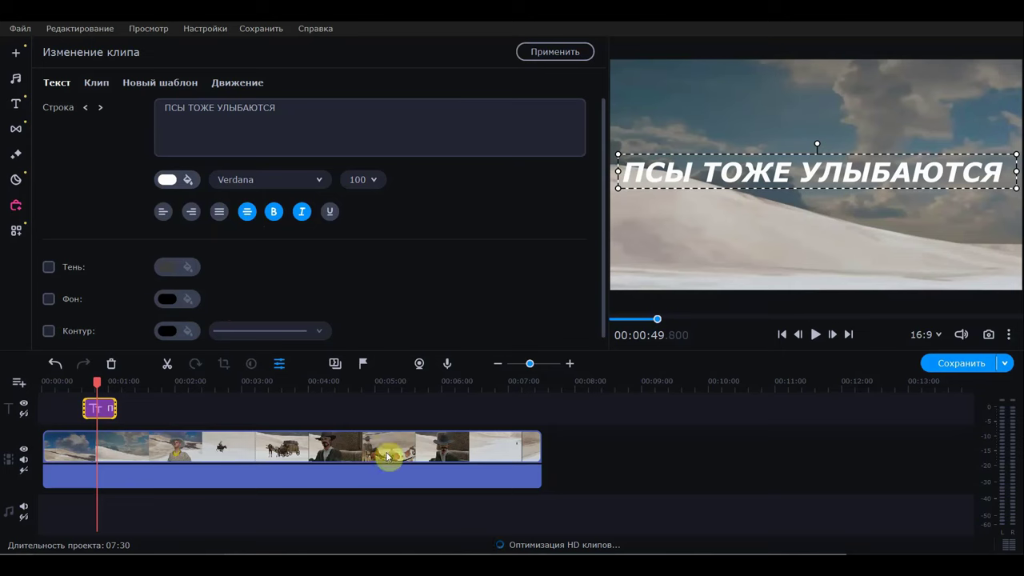
drag(98, 386, 65, 387)
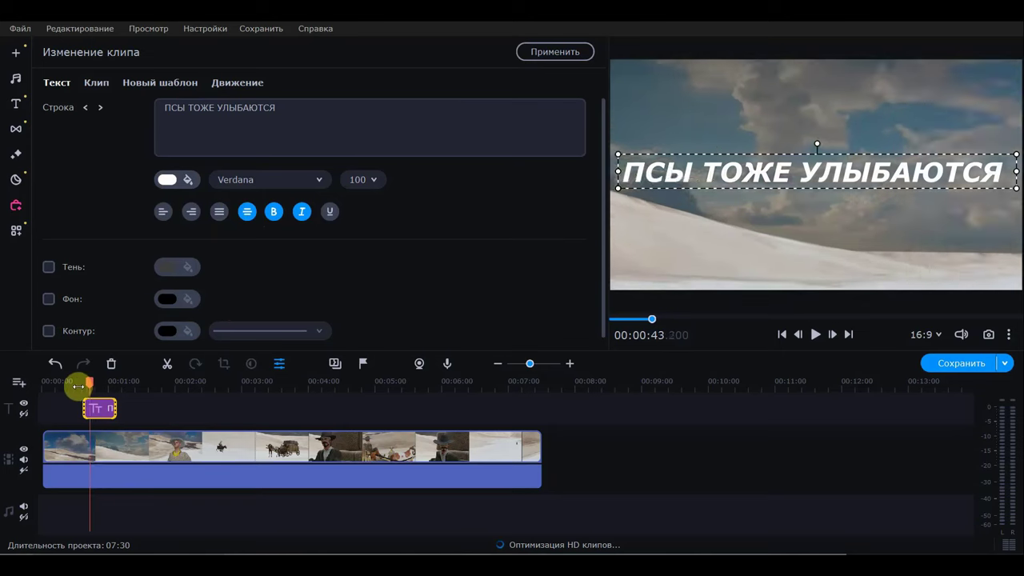
key(space)
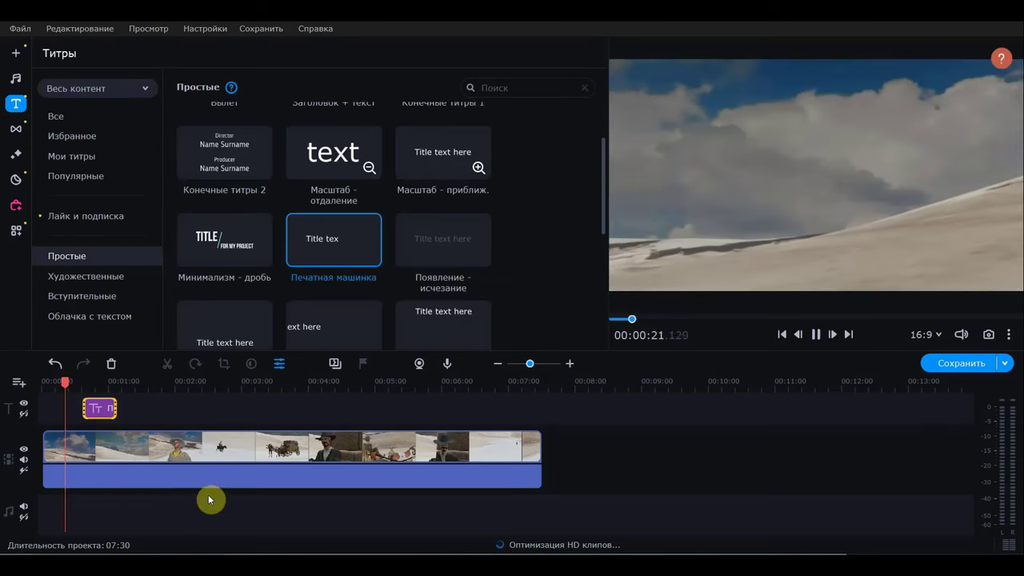
- Shorten the title clip's duration and drag it to the timeline start, checking playback
click(78, 385)
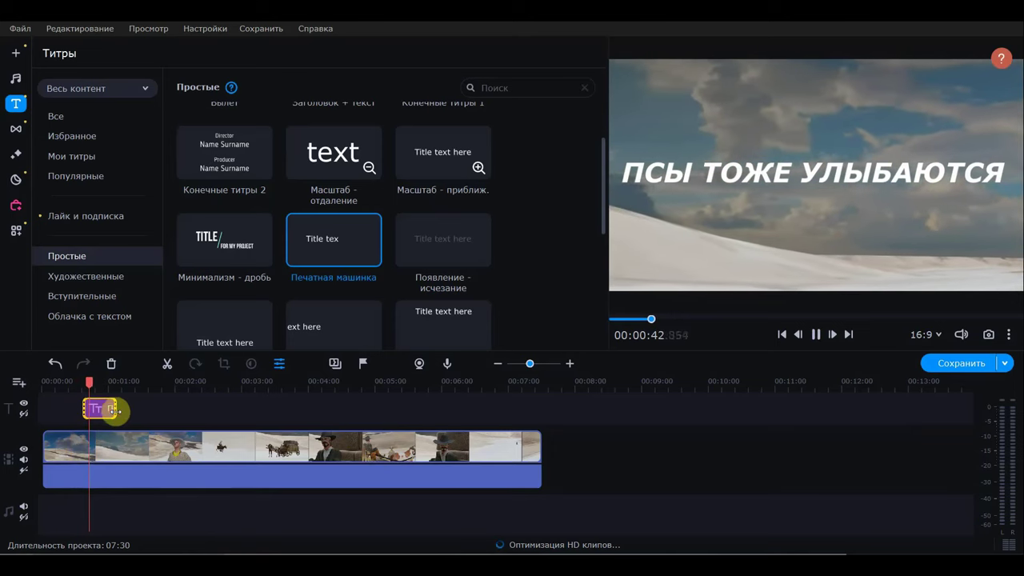
drag(118, 407, 100, 407)
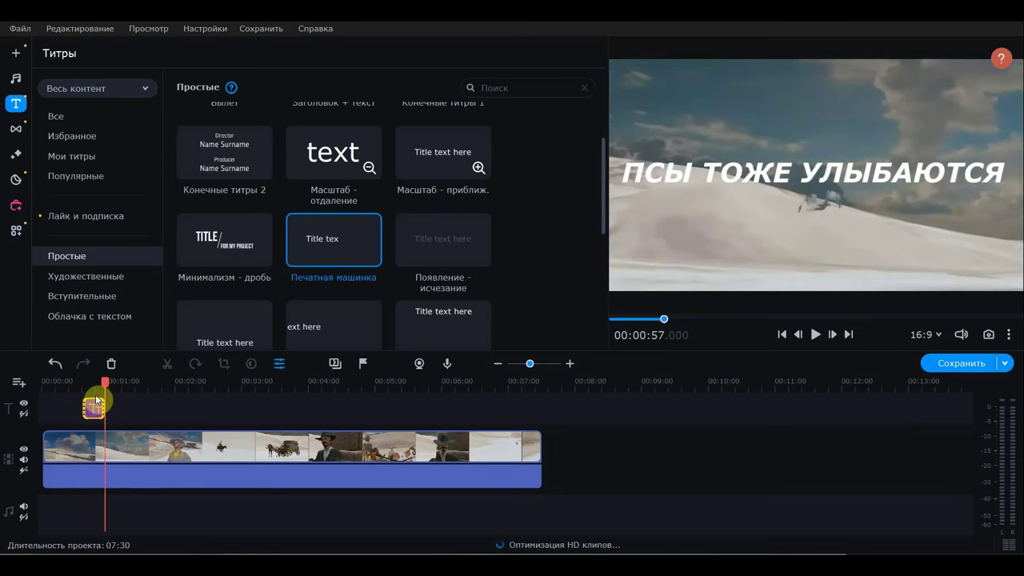
click(95, 381)
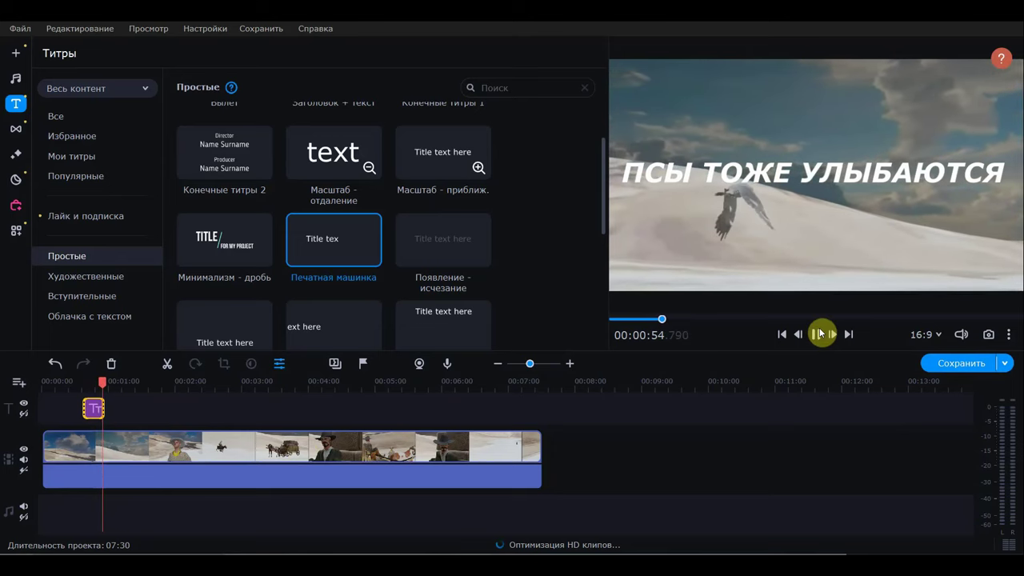
key(space)
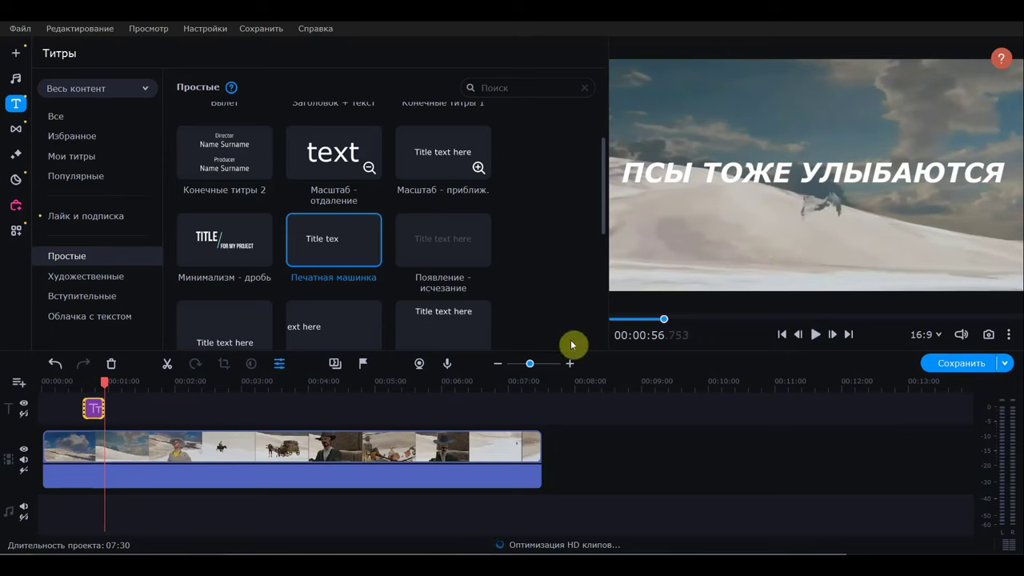
drag(91, 409, 68, 409)
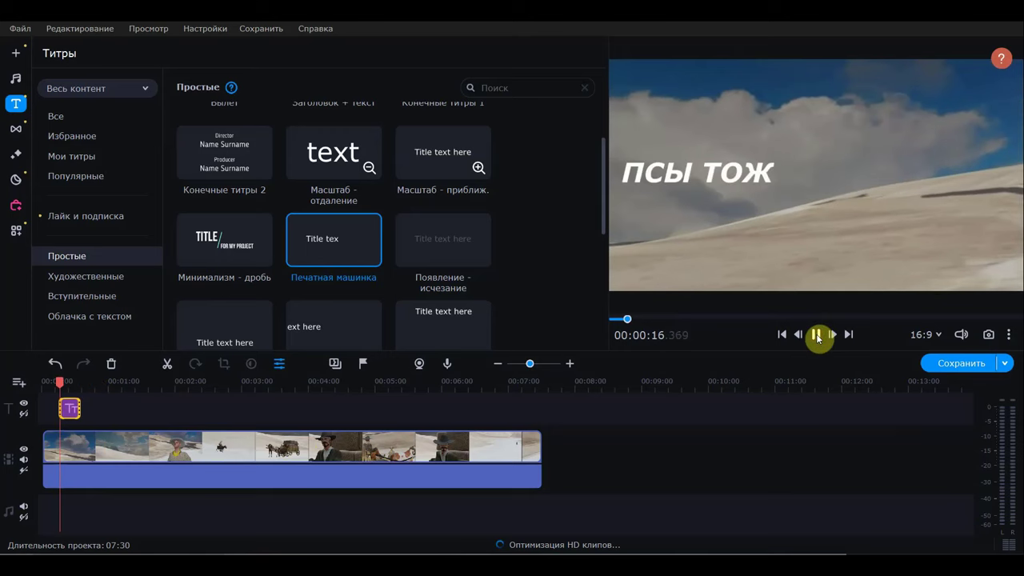
click(70, 409)
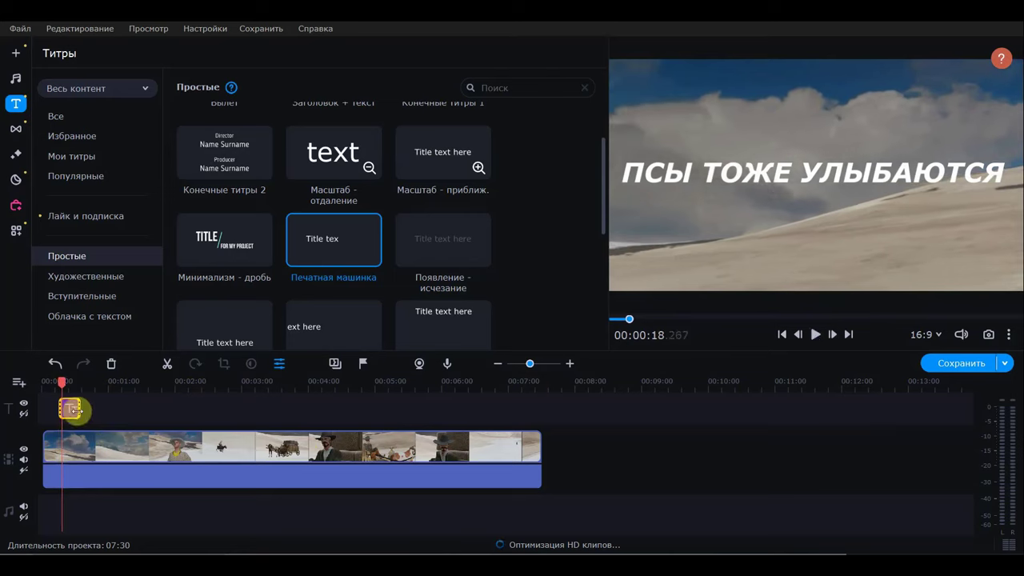
- Change the ПСЫ ТОЖЕ УЛЫБАЮТСЯ text colour to red #ff0000
double_click(69, 409)
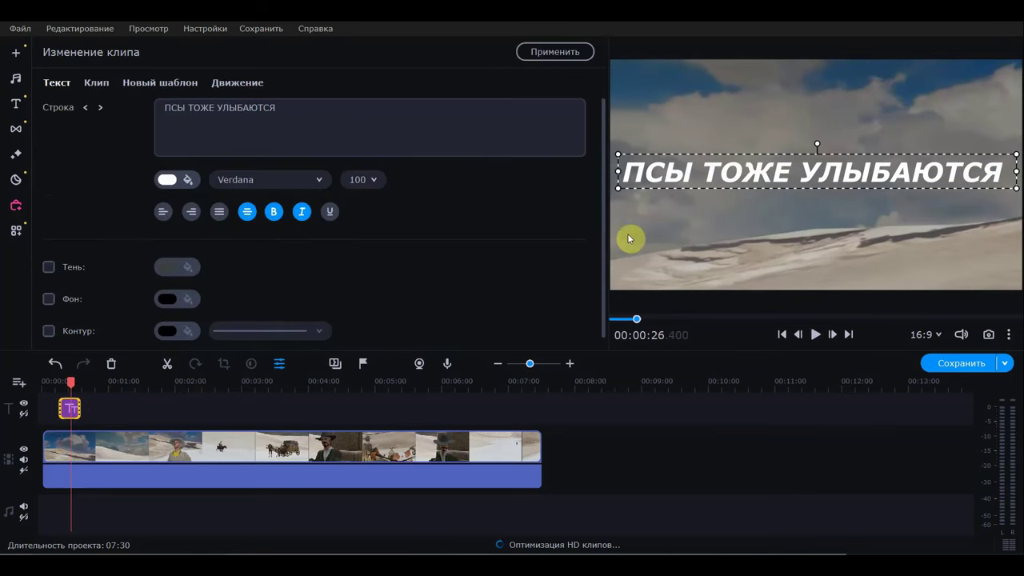
click(178, 180)
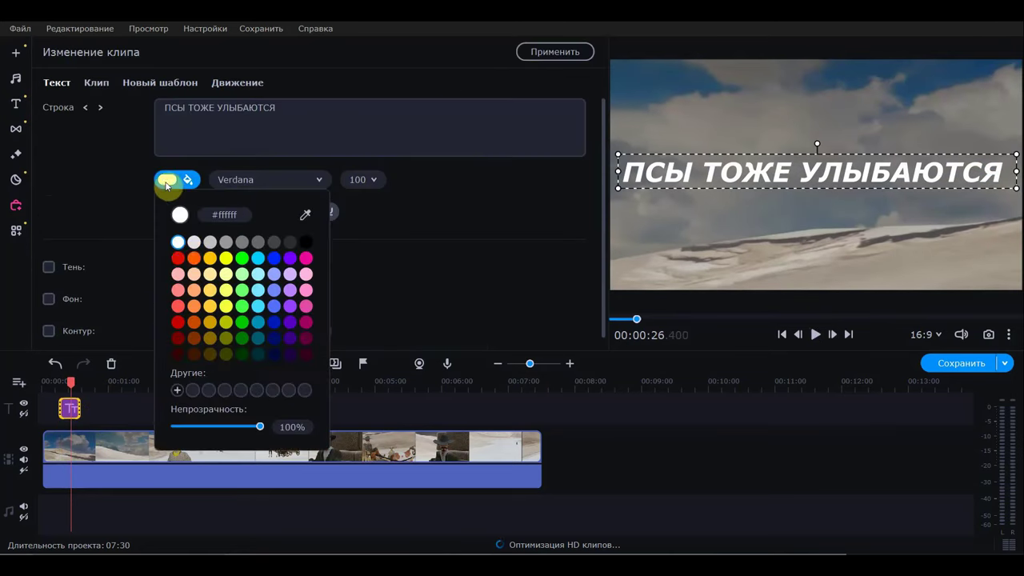
click(178, 257)
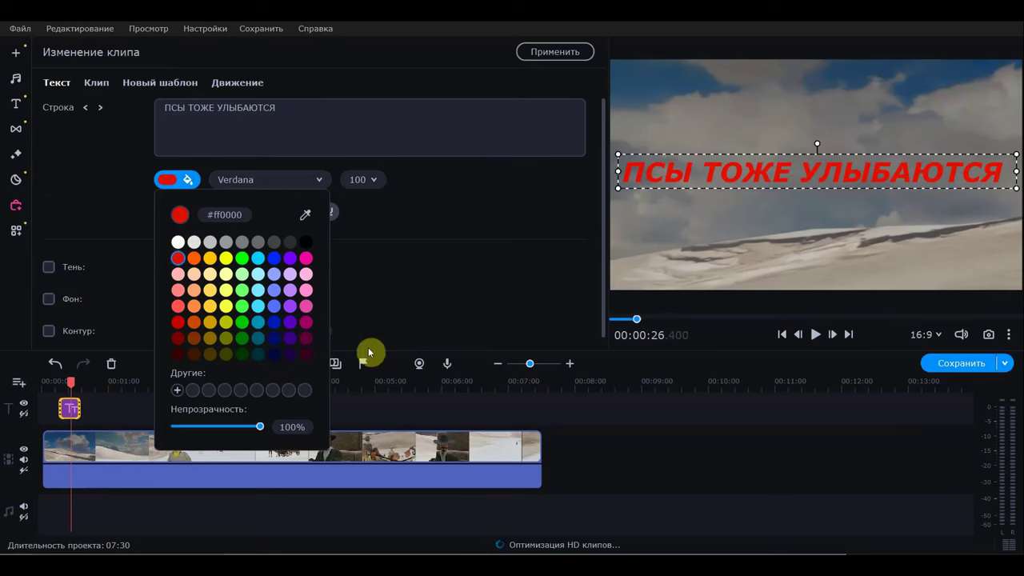
click(513, 225)
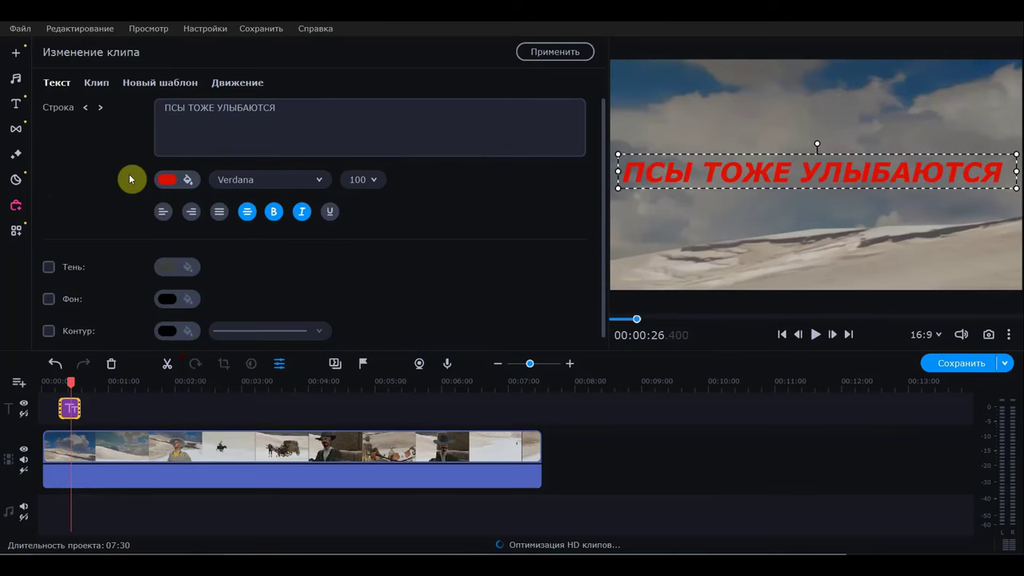
click(639, 420)
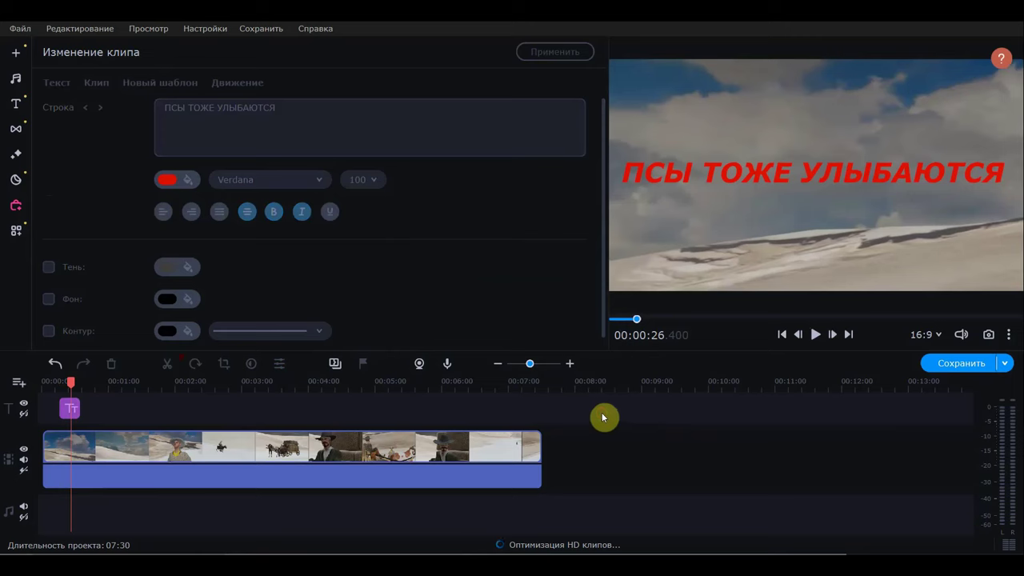
click(156, 461)
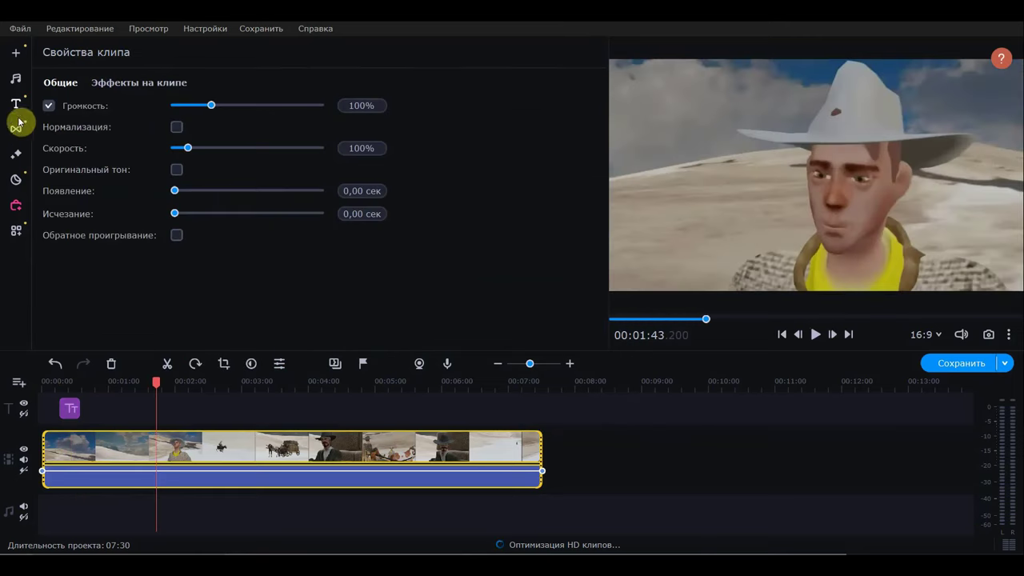
- Turn on Тень and Контур for the title, with the outline set to the thinnest thickness
double_click(68, 412)
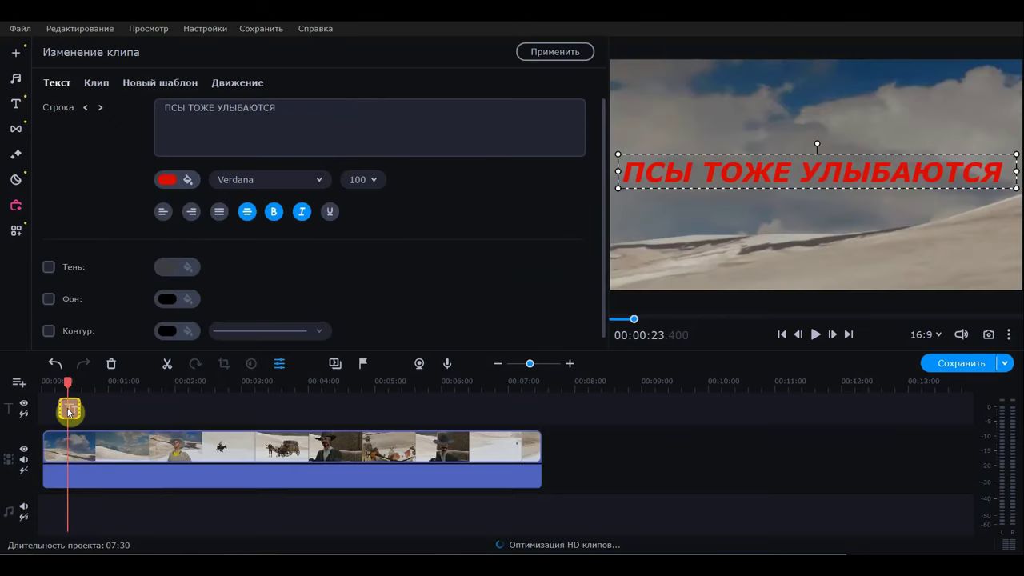
scroll(231, 291, down, 1)
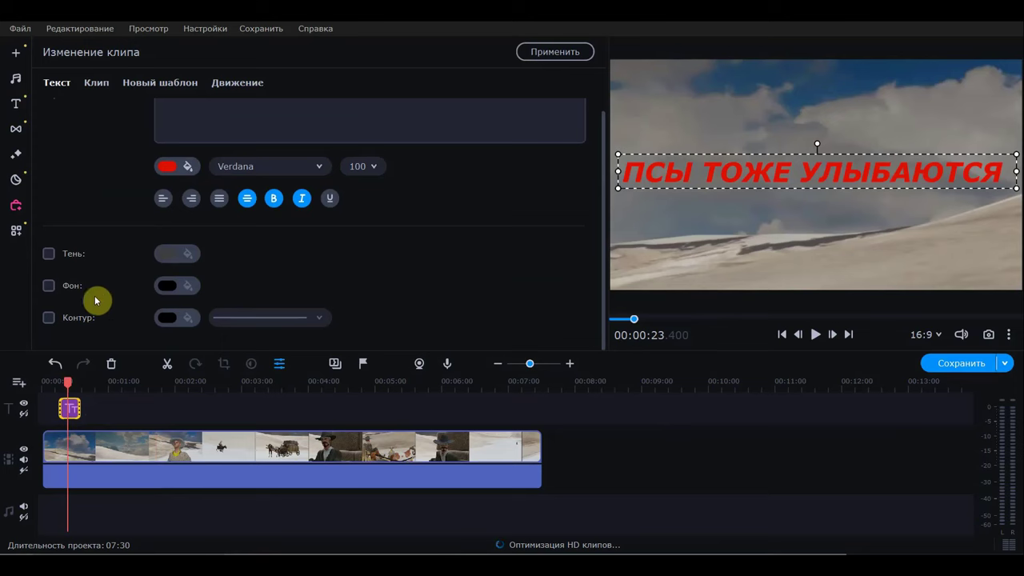
click(49, 255)
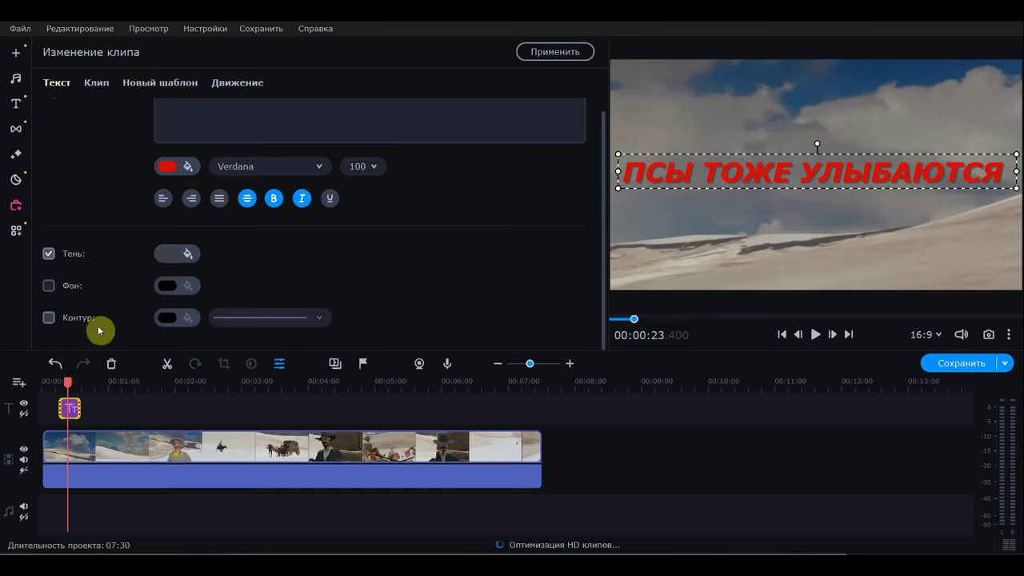
click(48, 319)
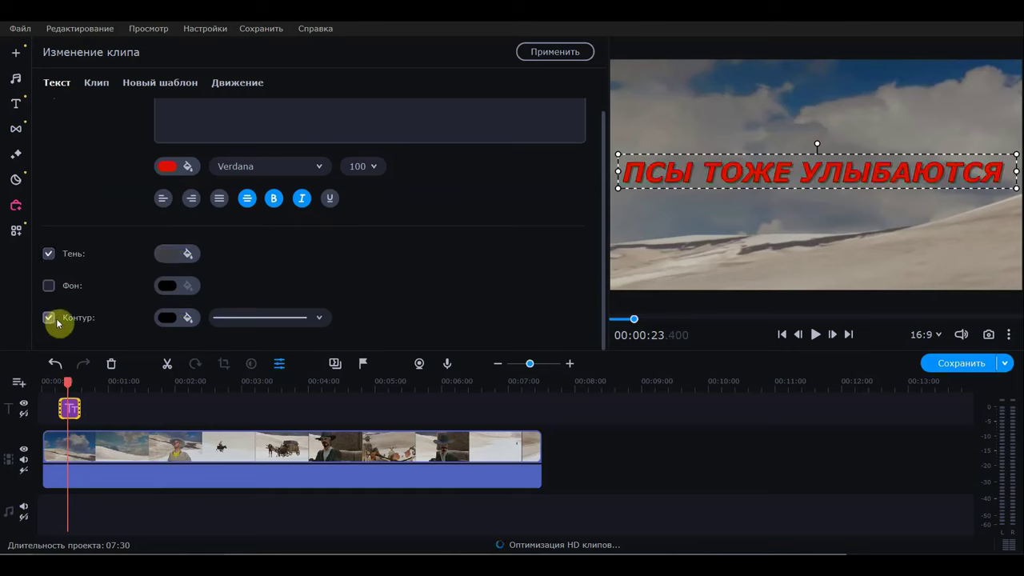
click(306, 320)
click(267, 319)
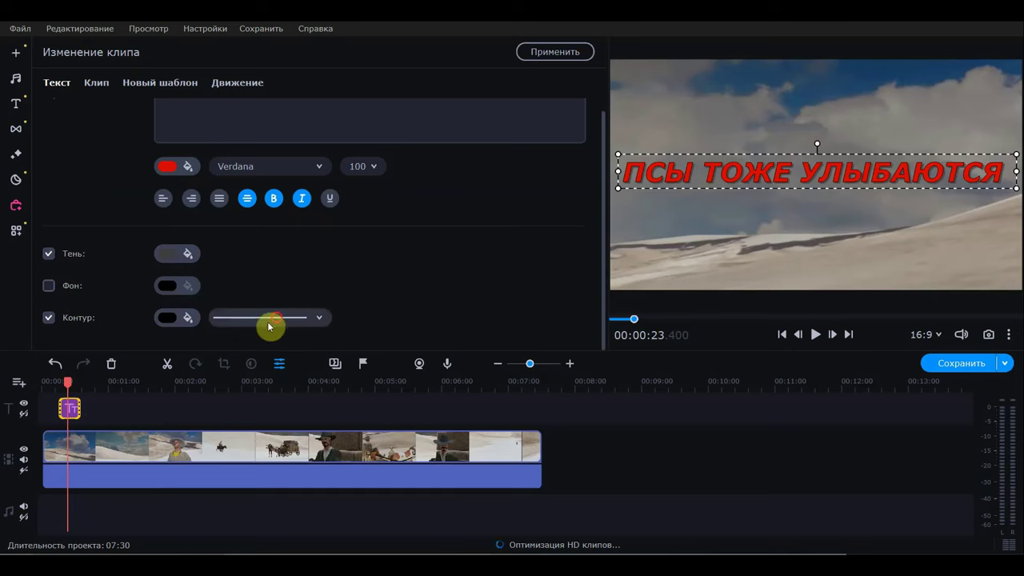
click(269, 322)
click(259, 384)
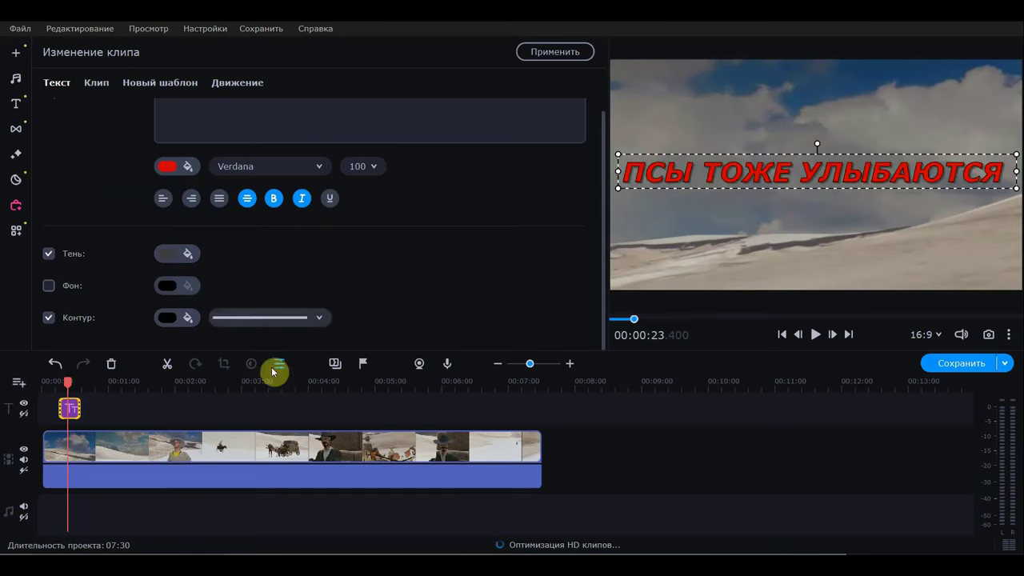
click(280, 321)
click(262, 339)
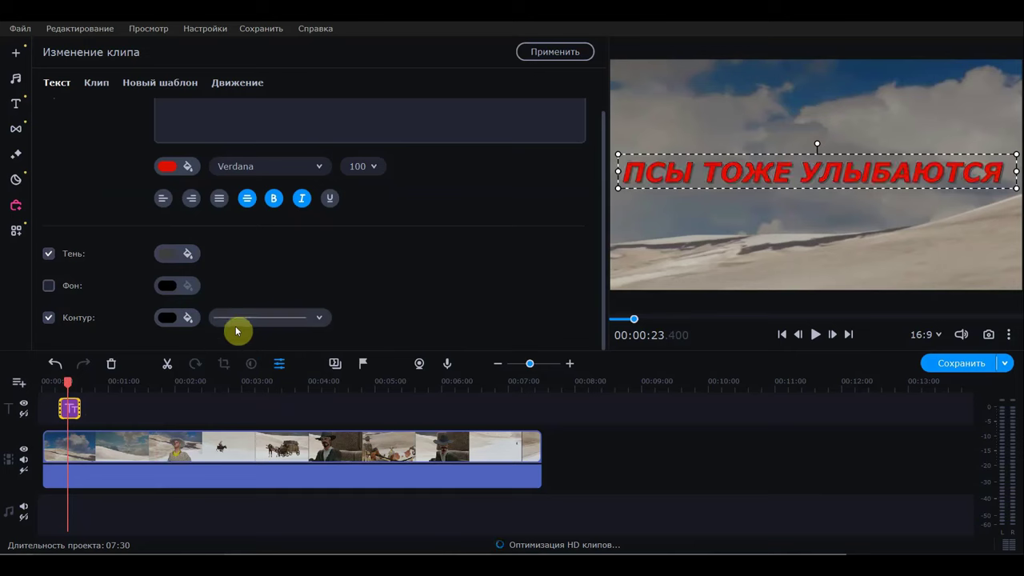
- Give the shadow a dark colour and deselect the title to preview the styling
click(170, 256)
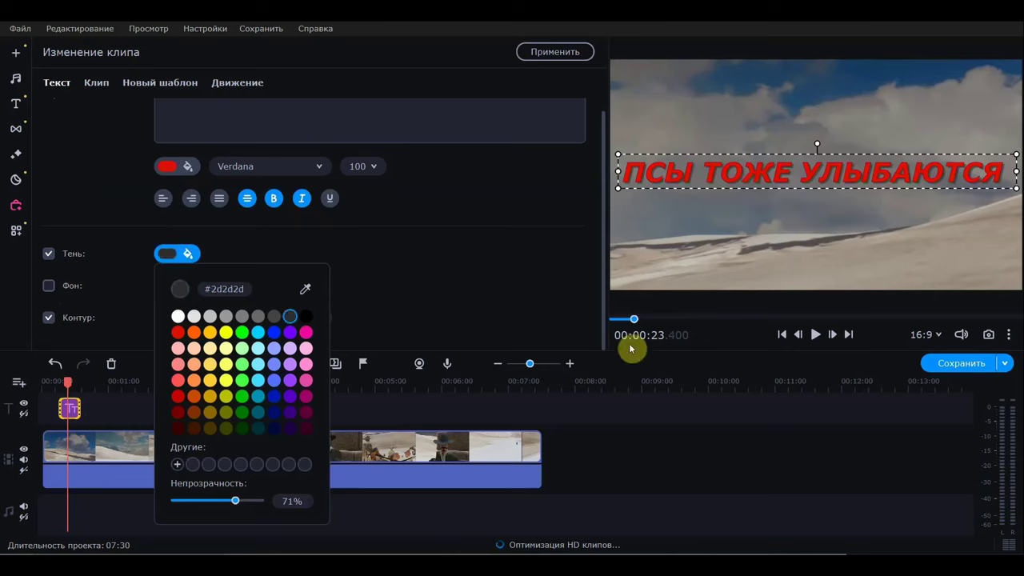
click(420, 279)
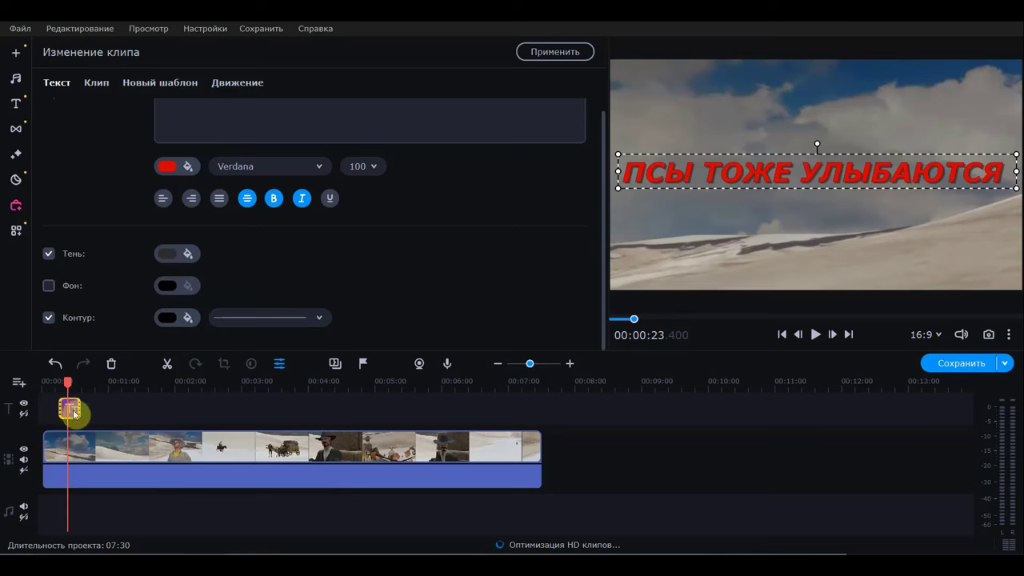
click(103, 418)
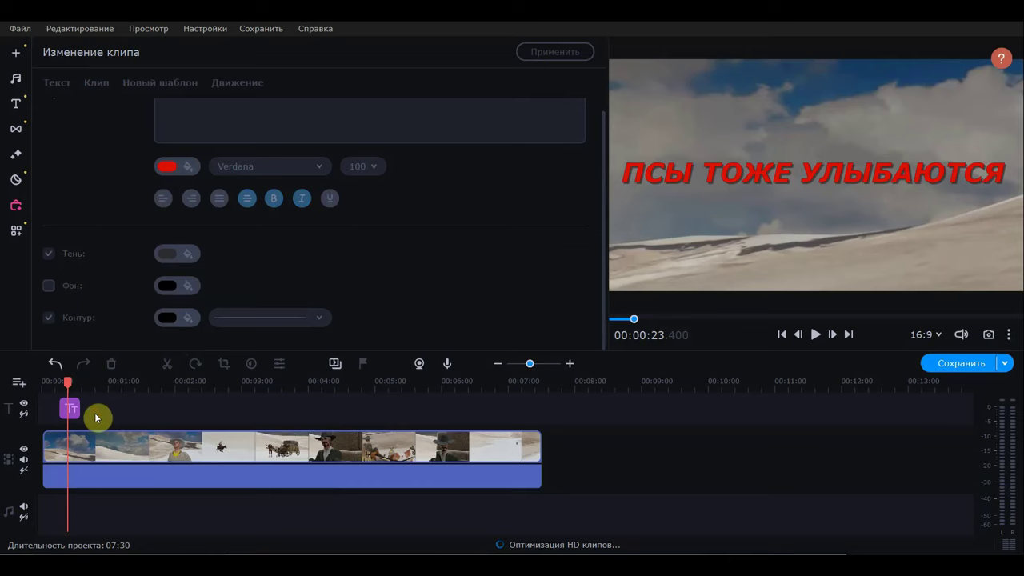
- Select the desert clip and try the Заполнение краёв filter from the Фильтры library
click(92, 431)
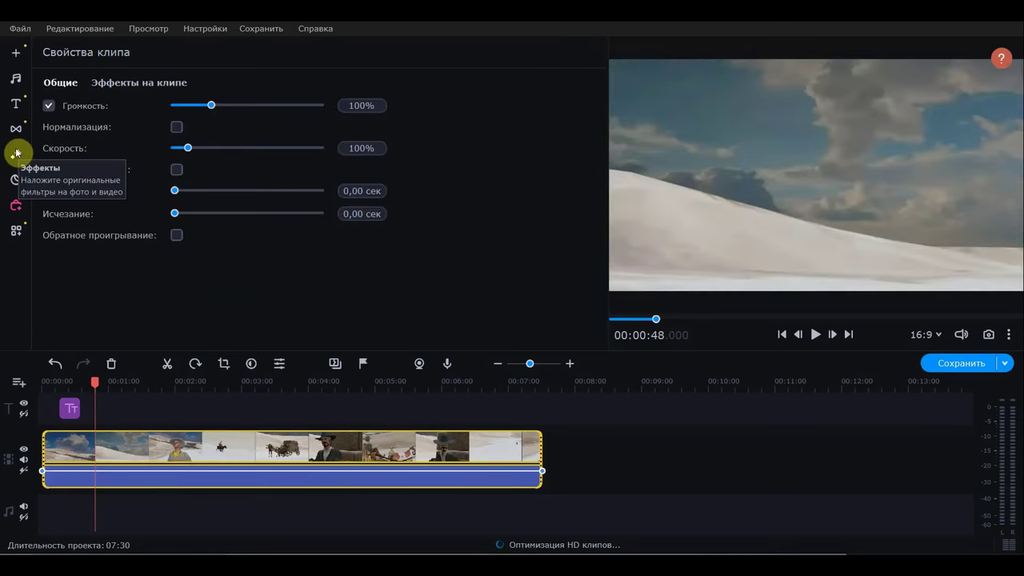
click(16, 152)
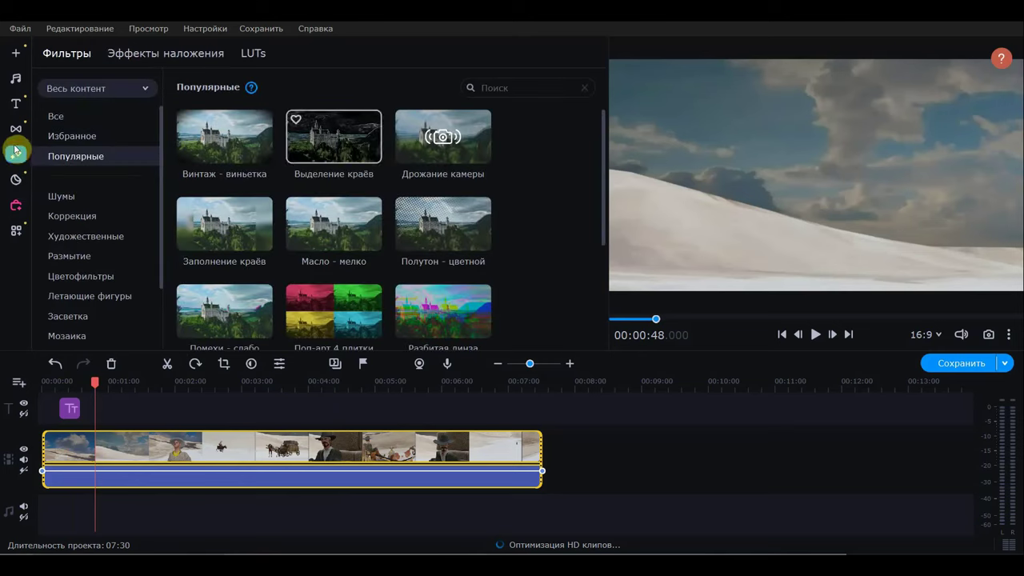
mouse_move(224, 224)
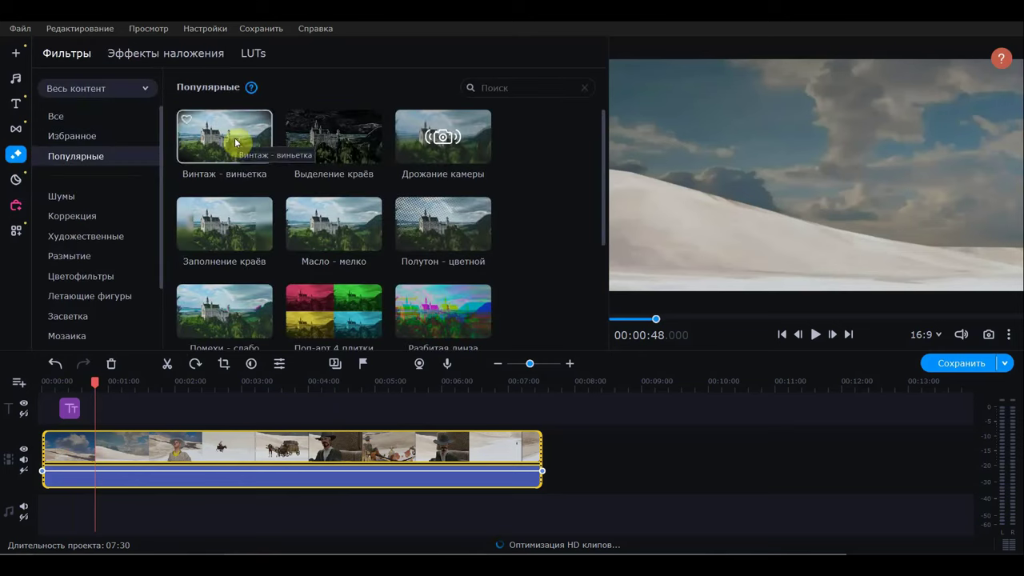
click(228, 234)
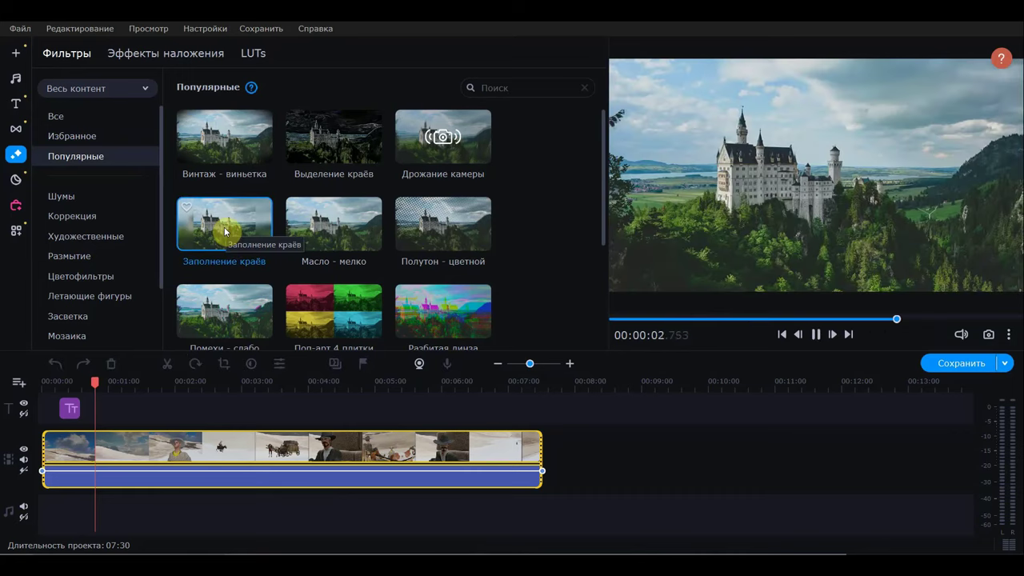
mouse_move(225, 232)
mouse_down()
mouse_move(69, 490)
mouse_move(183, 240)
mouse_up()
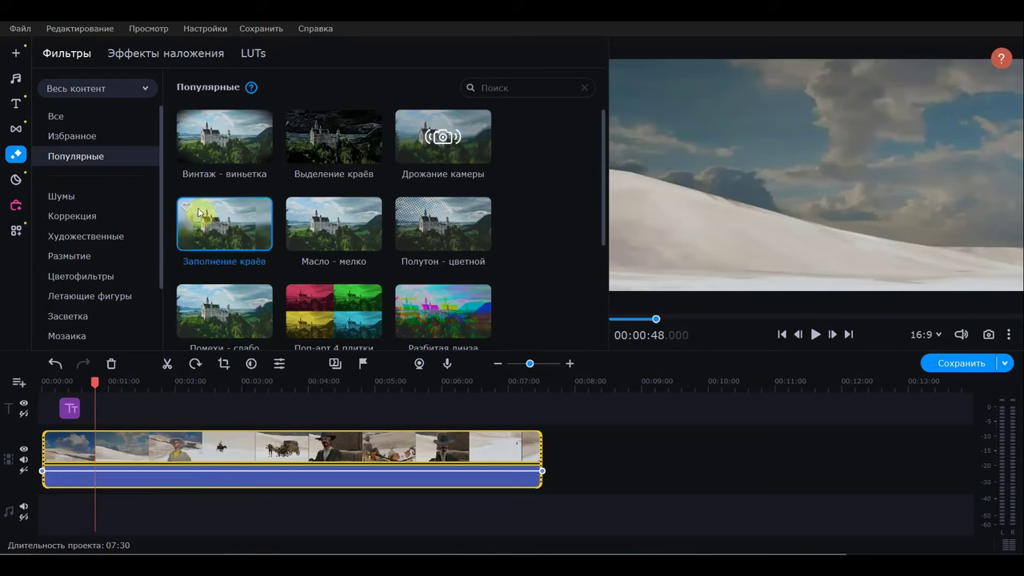
- Apply the Художественные filter Акцент - красный to the video clip and scrub the opening to check it
click(76, 136)
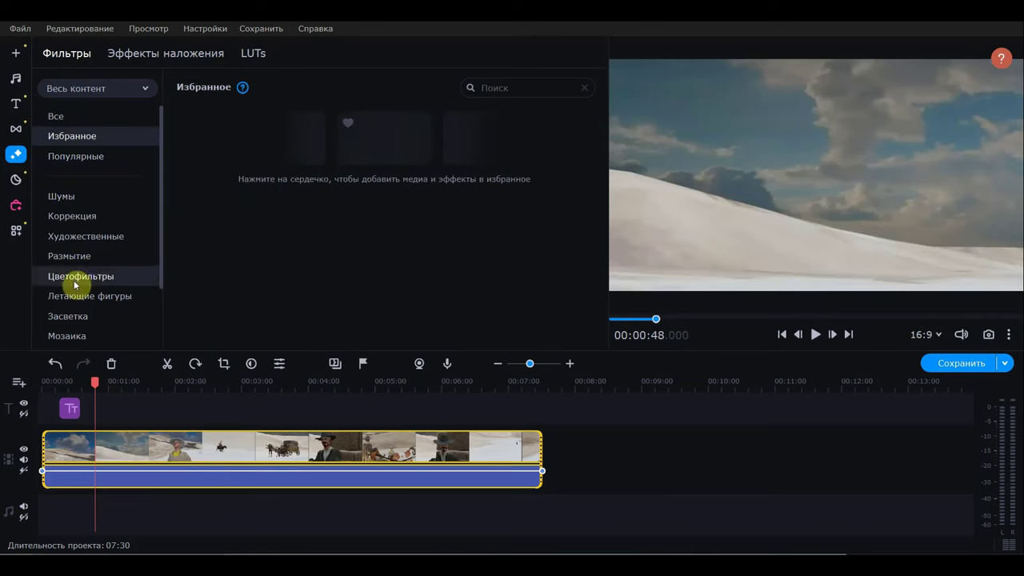
click(74, 256)
click(76, 236)
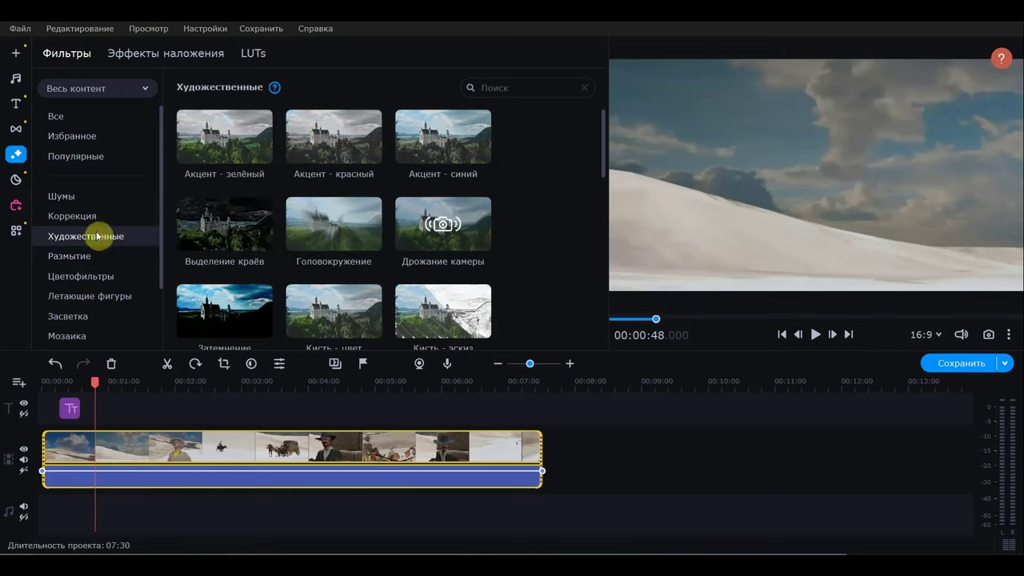
click(324, 150)
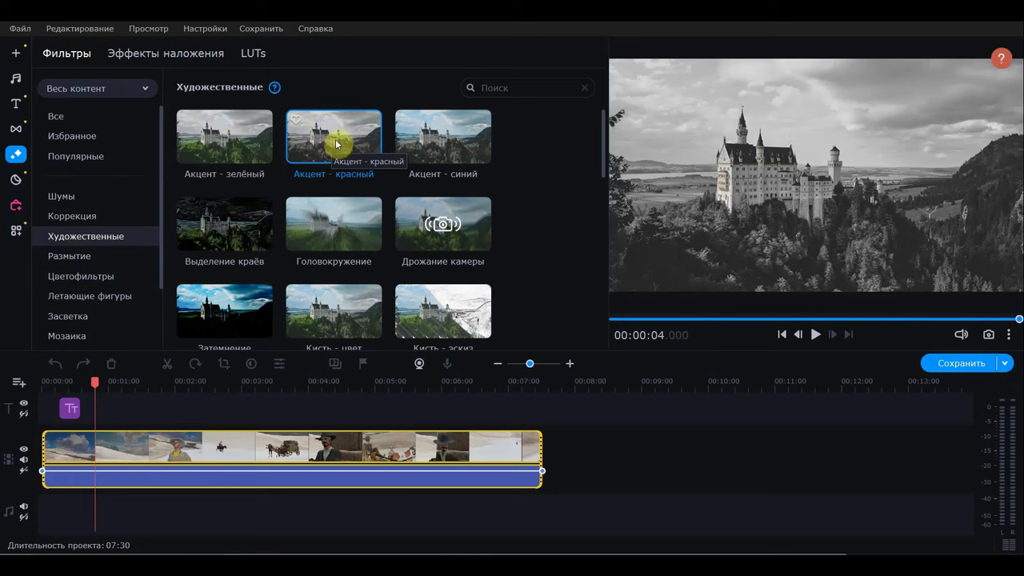
drag(335, 144, 135, 426)
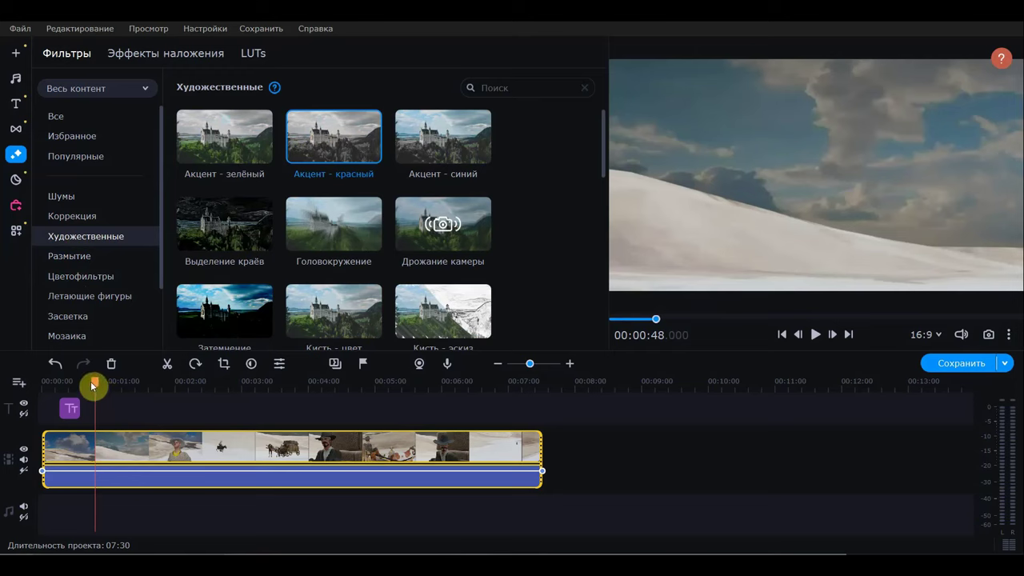
mouse_move(100, 385)
mouse_down()
mouse_move(44, 381)
mouse_move(100, 383)
mouse_move(78, 381)
mouse_up()
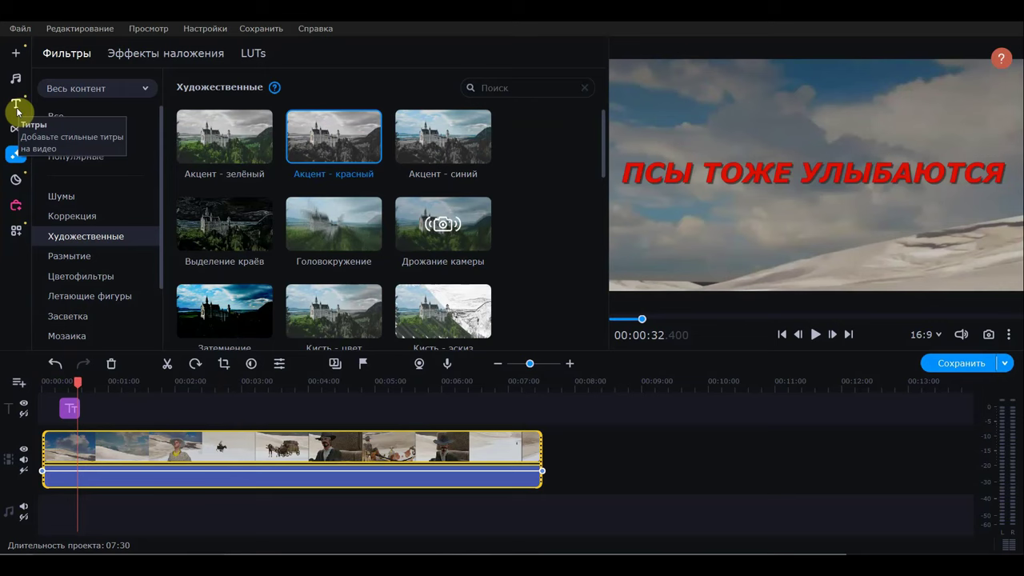
- Return to the Titles library and scrub the playhead to preview the red title elsewhere in the clip
click(15, 183)
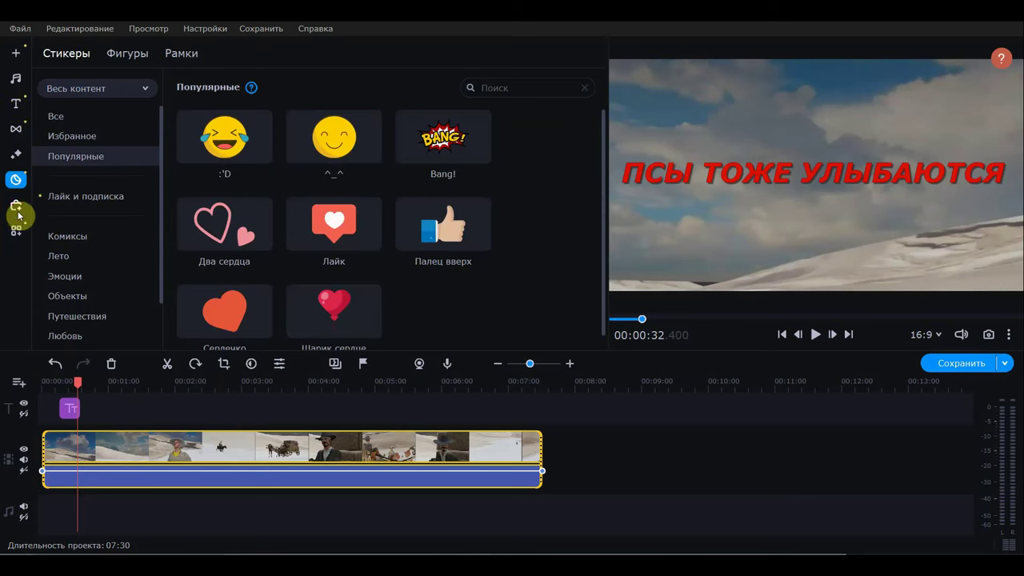
click(17, 208)
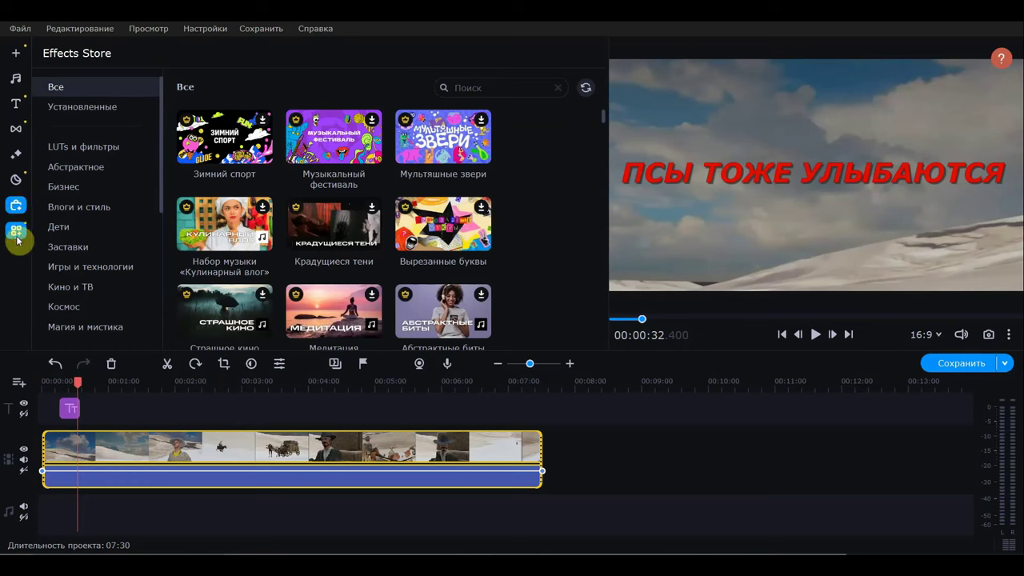
click(17, 233)
click(17, 96)
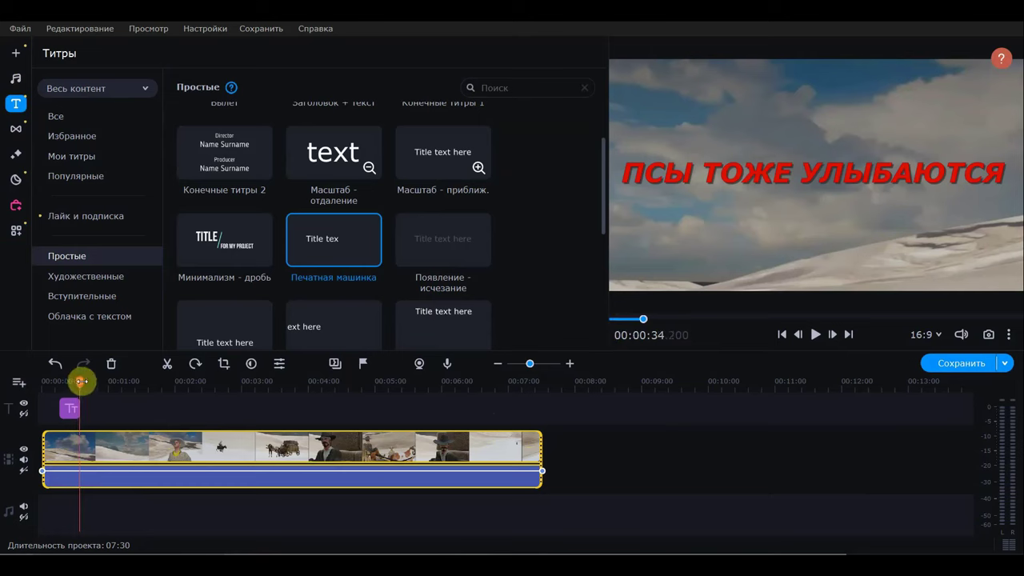
mouse_move(79, 384)
mouse_down()
mouse_move(226, 386)
mouse_move(263, 413)
mouse_move(431, 421)
mouse_move(72, 390)
mouse_move(80, 389)
mouse_up()
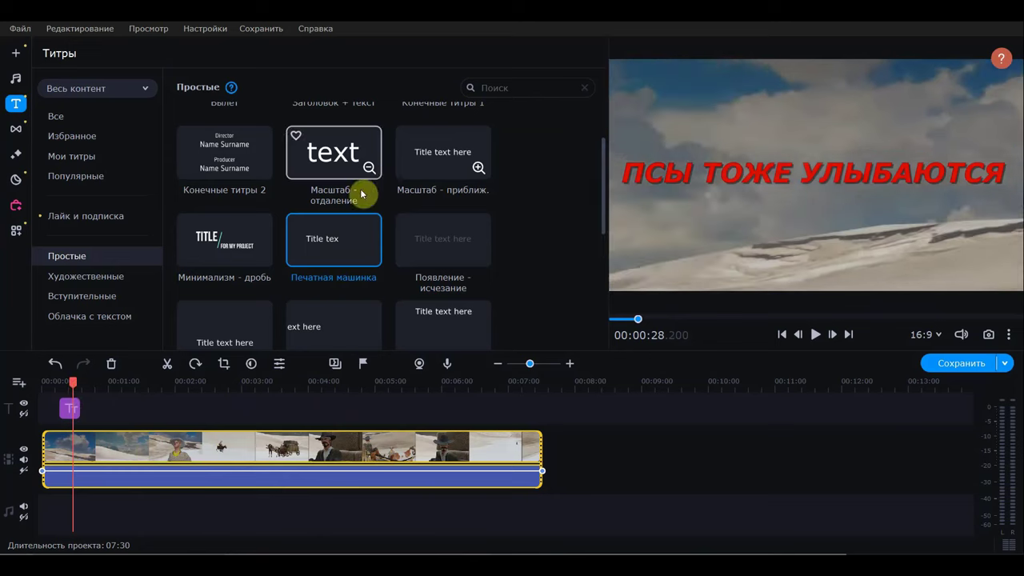
scroll(328, 177, down, 2)
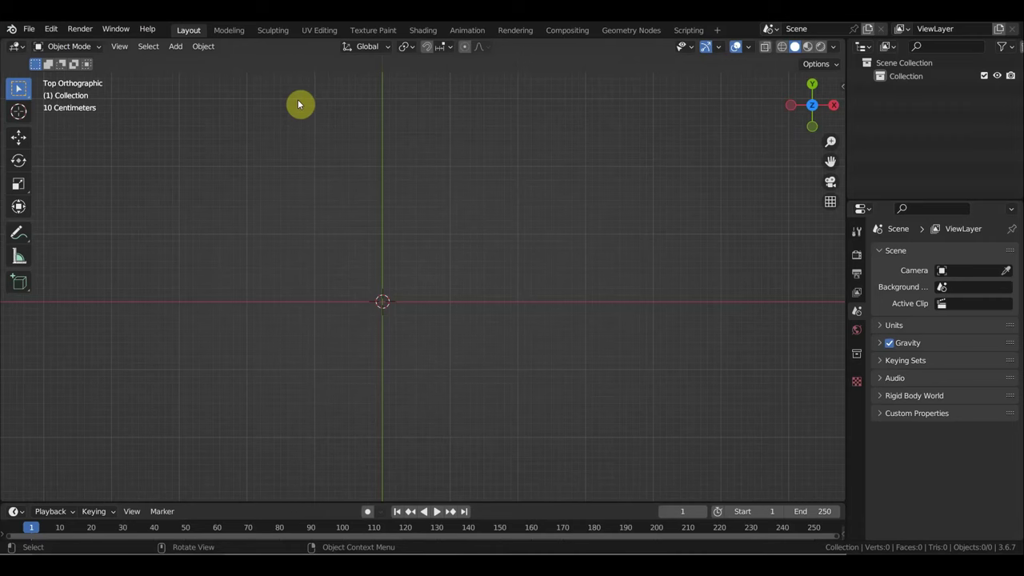
- Set Blender's interface language to Russian under Preferences > Interface > Translation
click(28, 29)
click(51, 30)
click(88, 219)
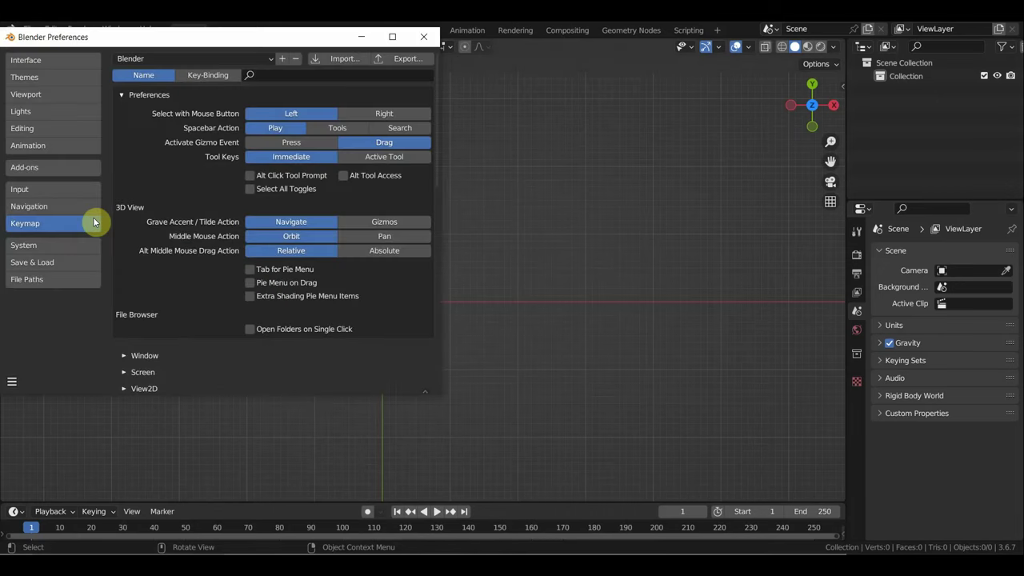
click(49, 60)
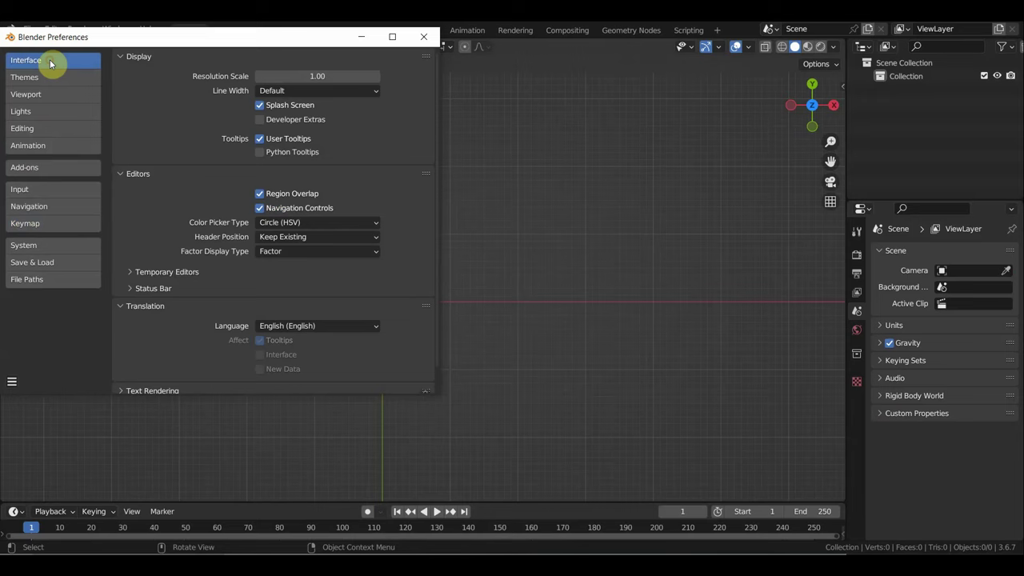
click(289, 326)
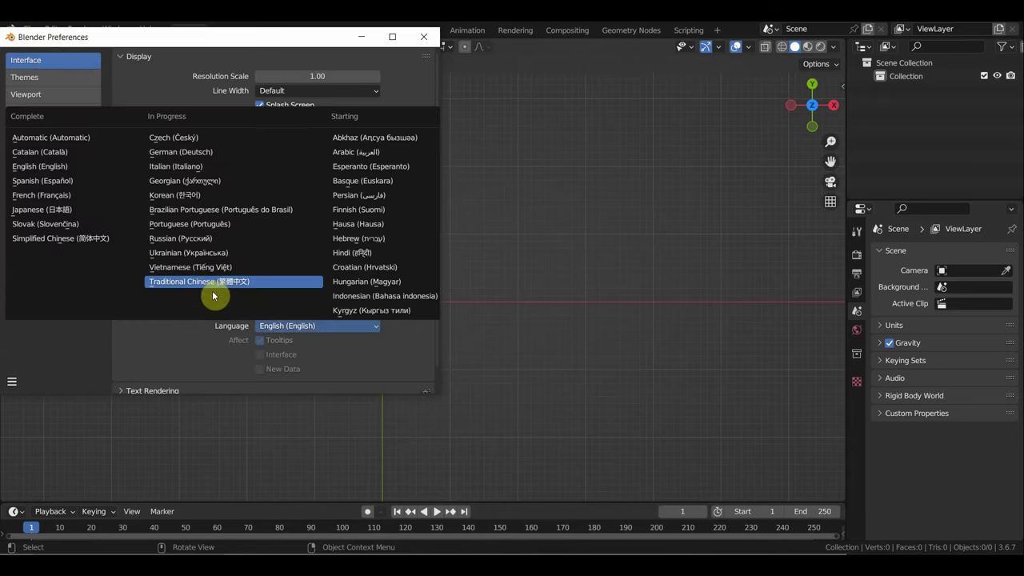
click(183, 239)
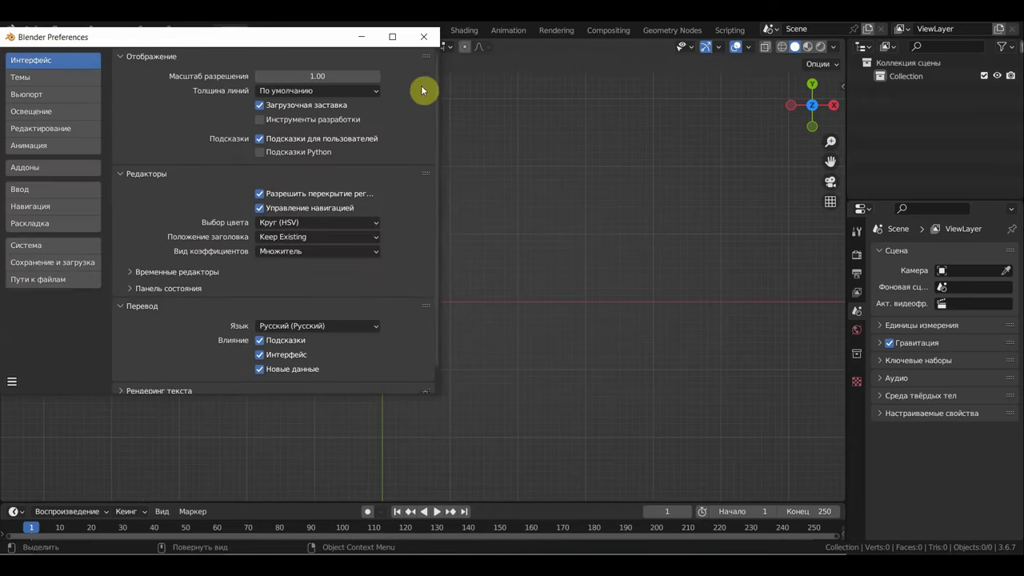
click(423, 37)
- Add a Text object and load BERNHC.TTF (Bernard MT Condensed) as its regular font
click(212, 50)
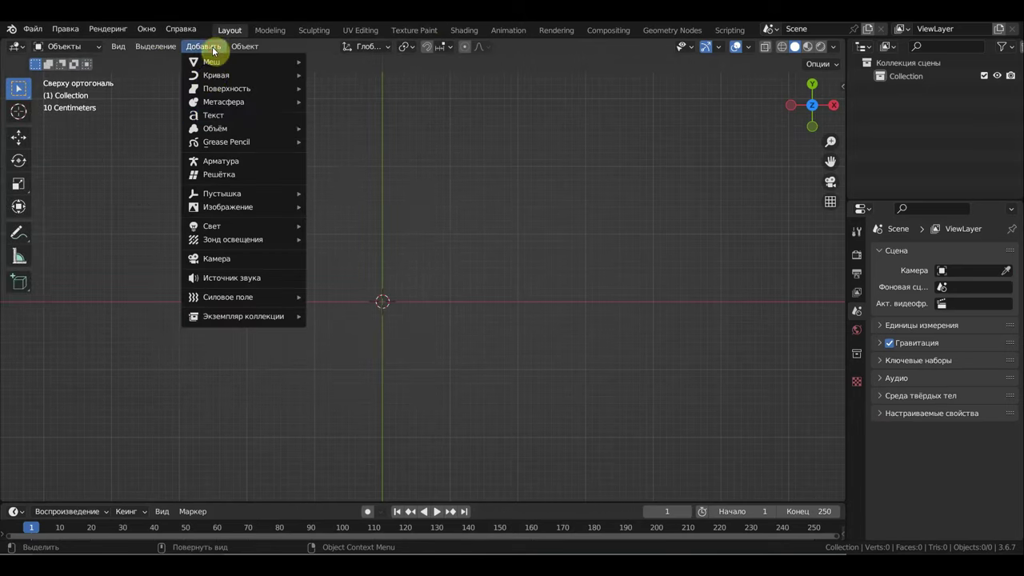
click(231, 116)
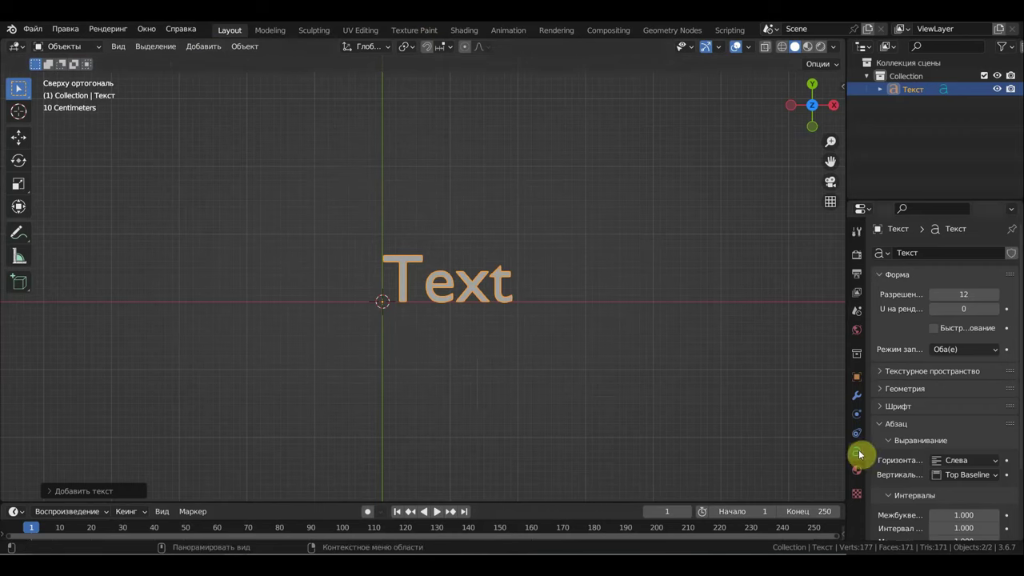
click(892, 409)
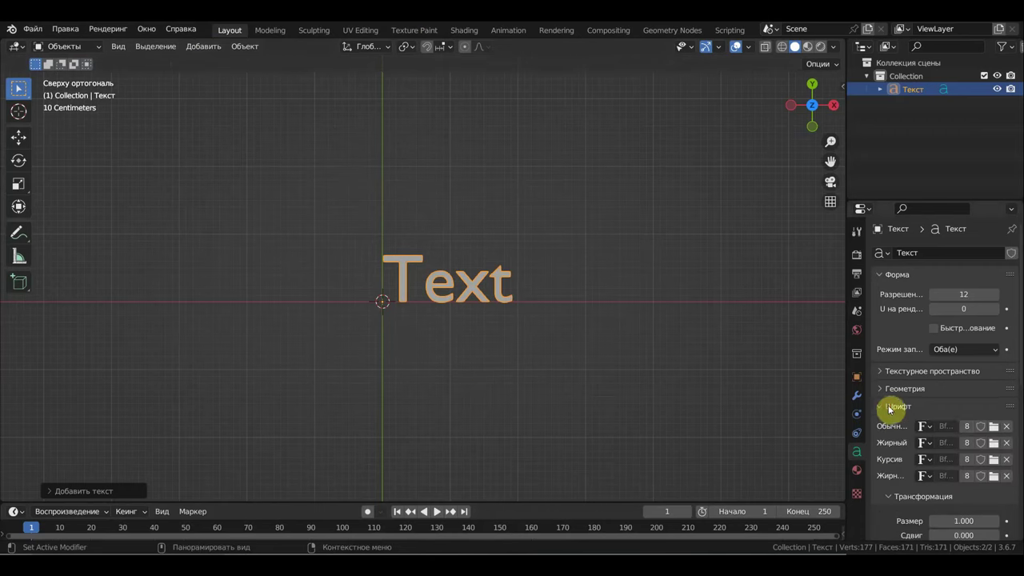
click(992, 428)
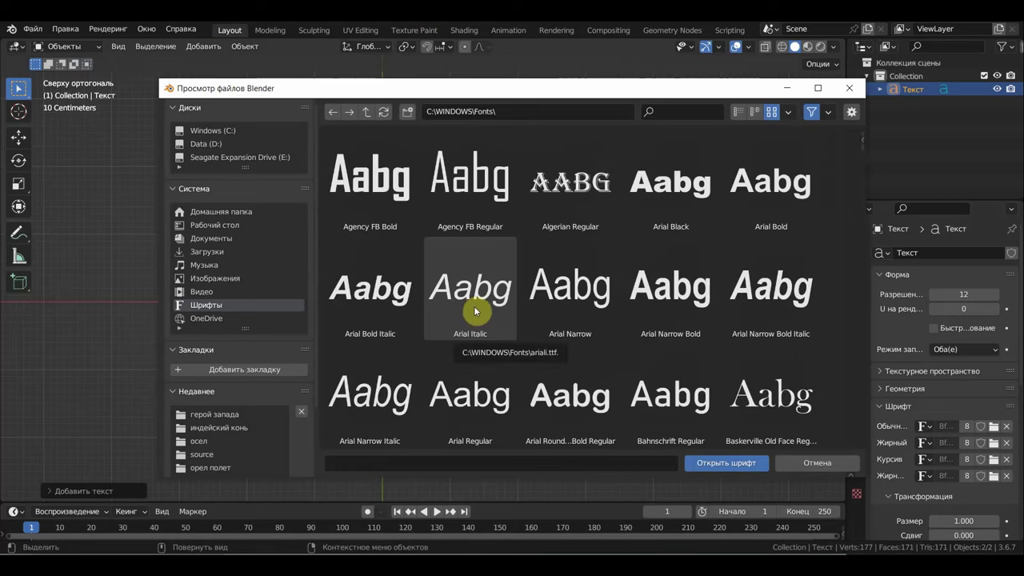
scroll(474, 306, down, 2)
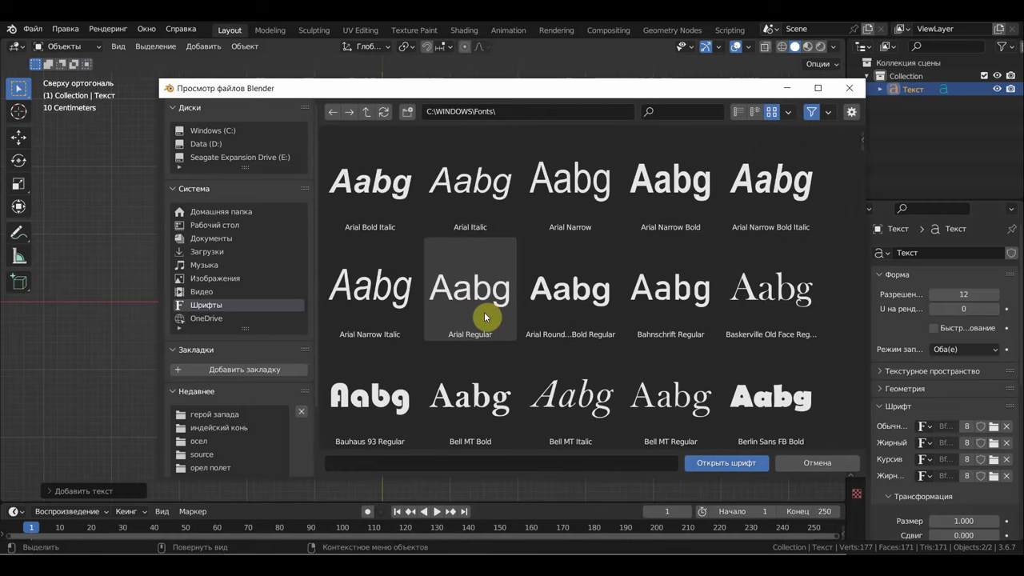
scroll(484, 312, down, 2)
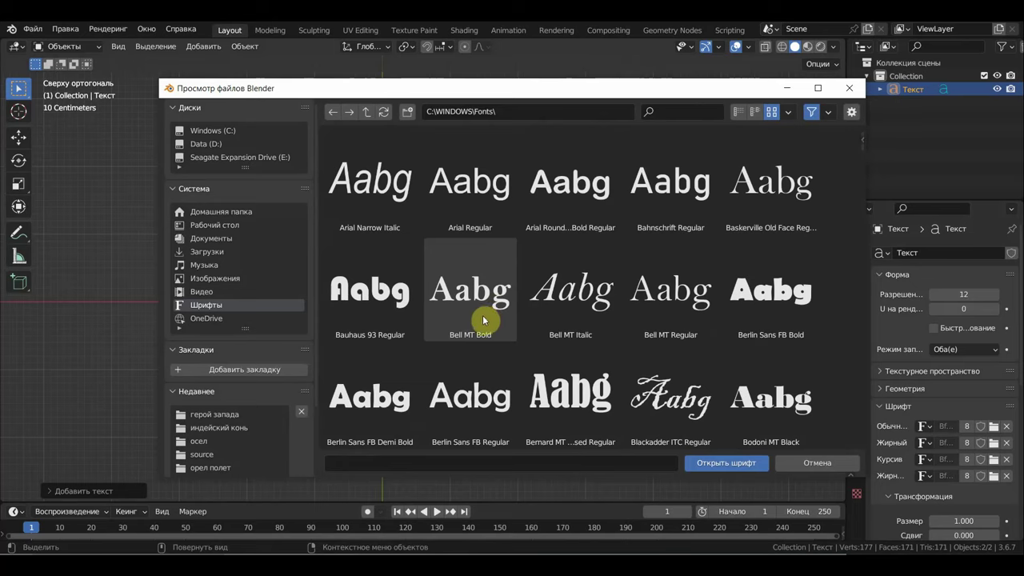
scroll(497, 315, up, 1)
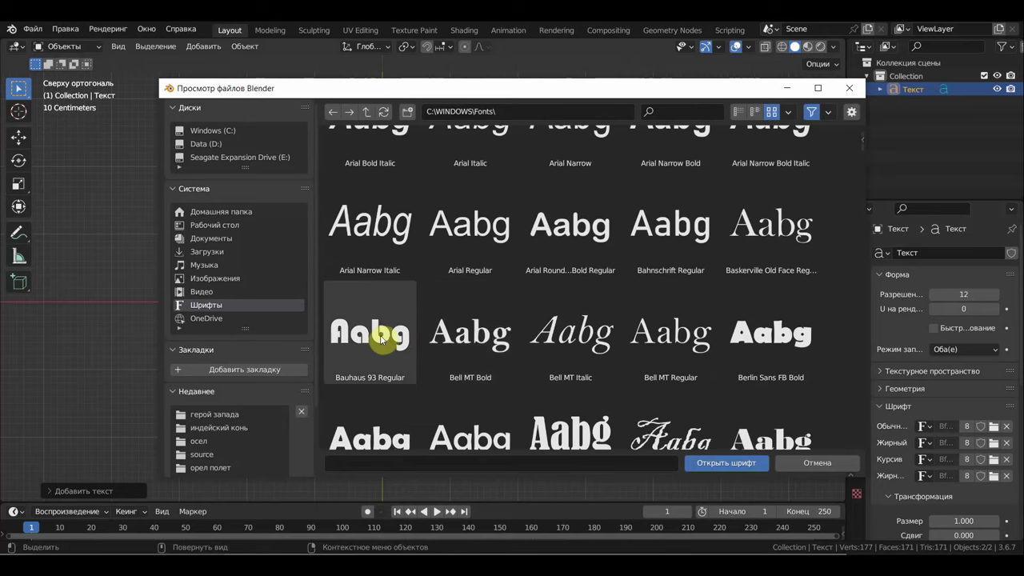
scroll(404, 335, up, 1)
scroll(516, 333, up, 1)
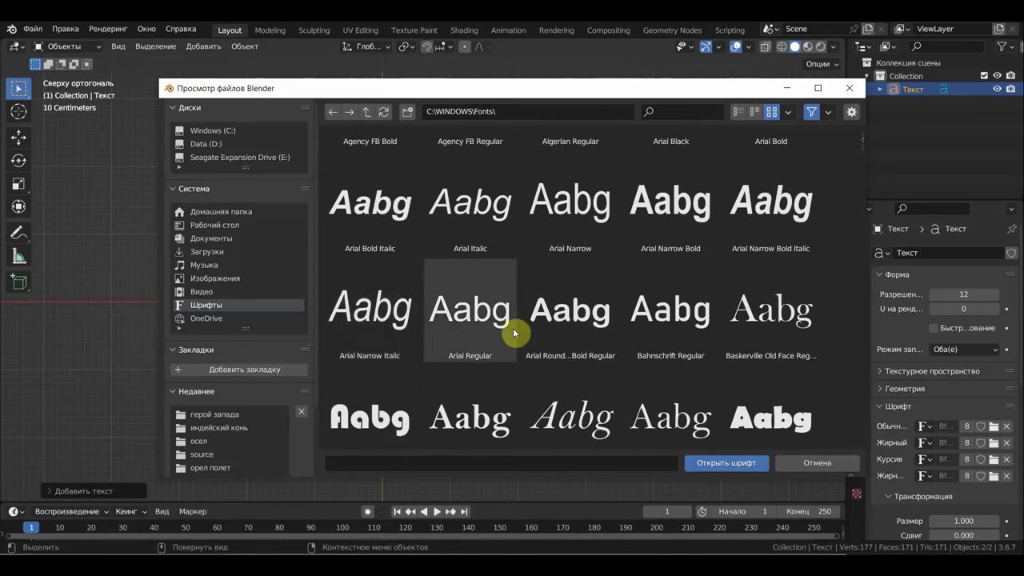
scroll(425, 293, down, 2)
scroll(428, 296, down, 2)
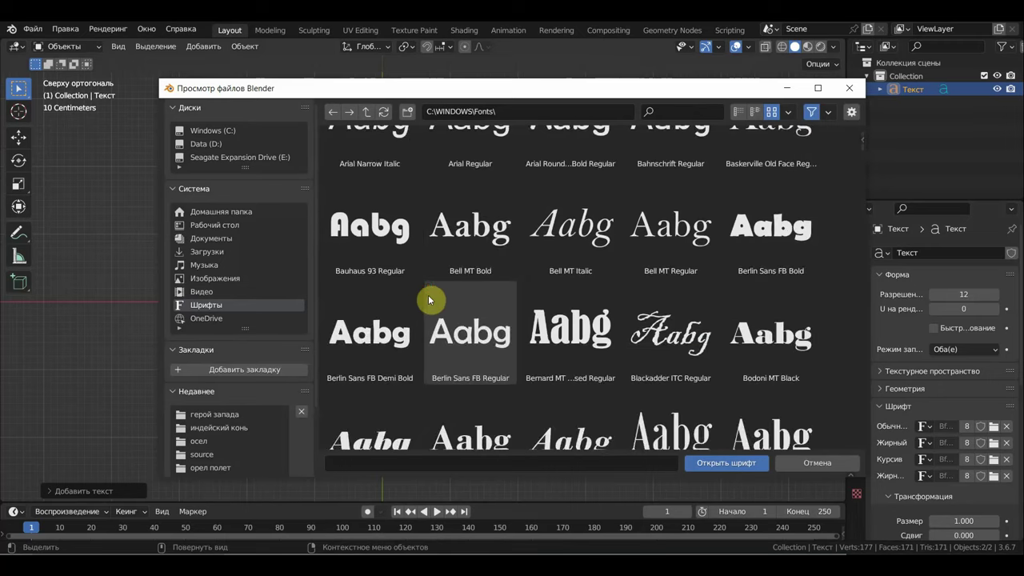
click(560, 330)
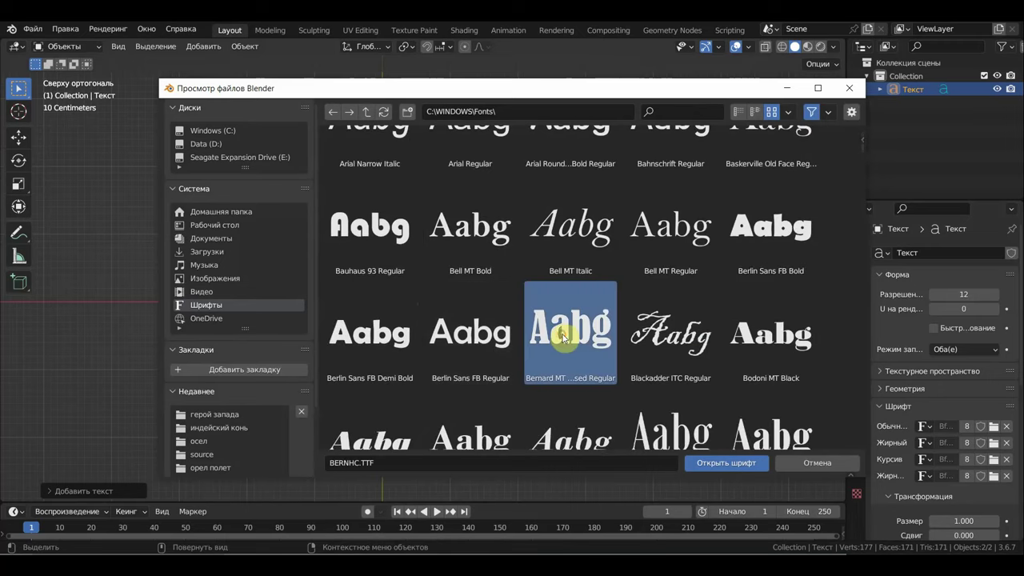
click(724, 462)
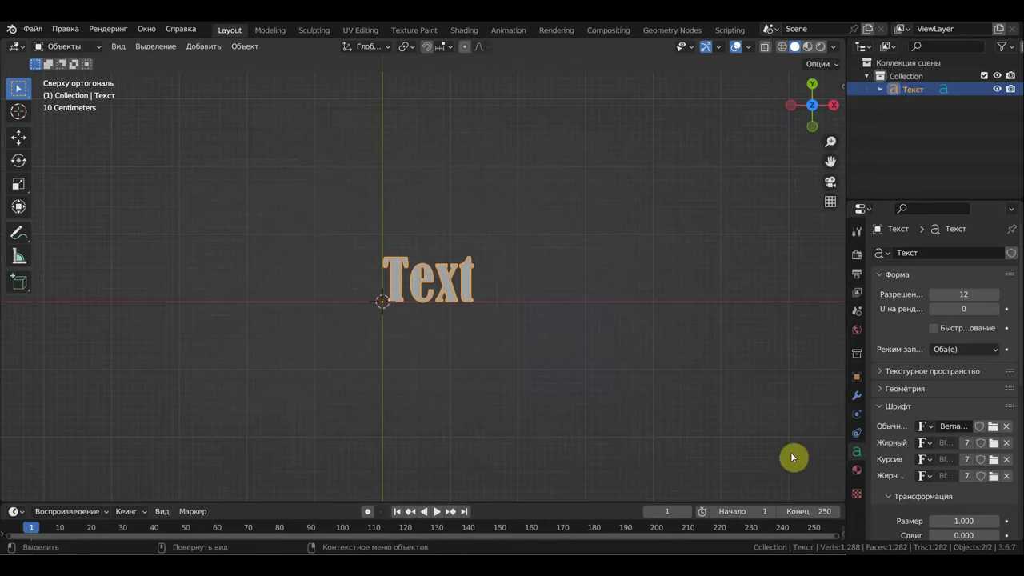
- In Edit Mode, delete the word Text and type the Cyrillic letter П
click(62, 46)
click(70, 76)
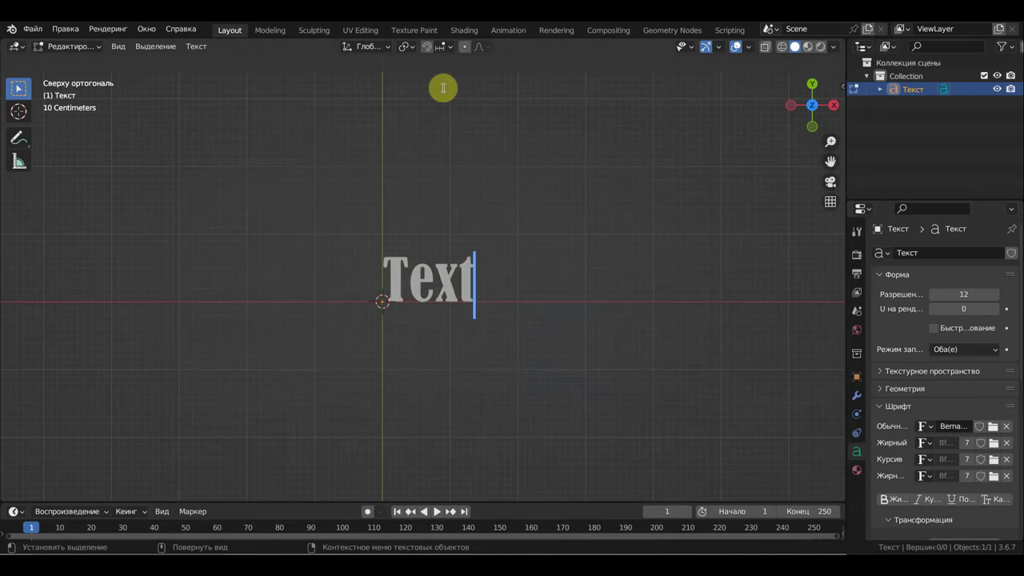
drag(472, 288, 448, 285)
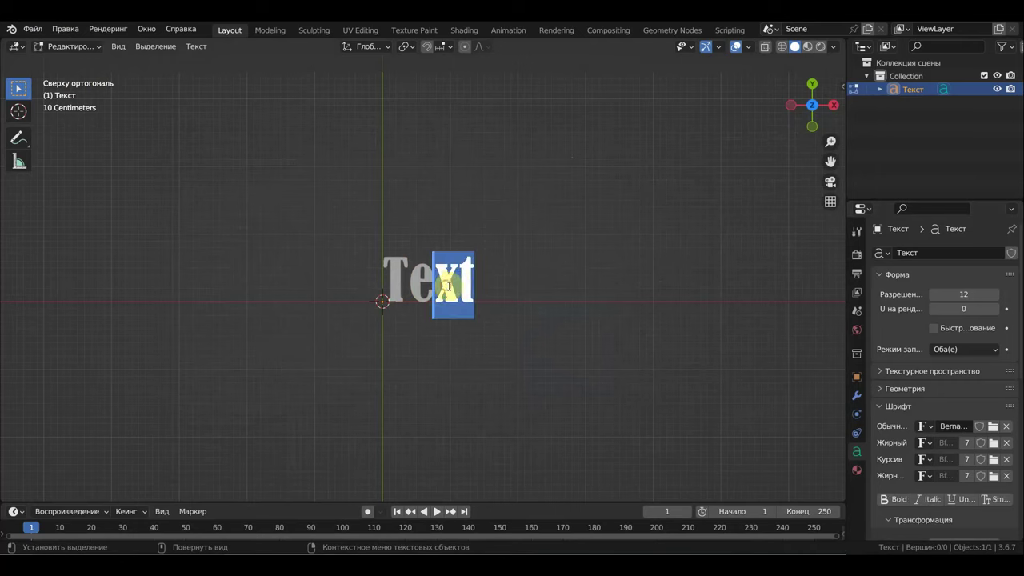
key(BackSpace)
key(BackSpace)
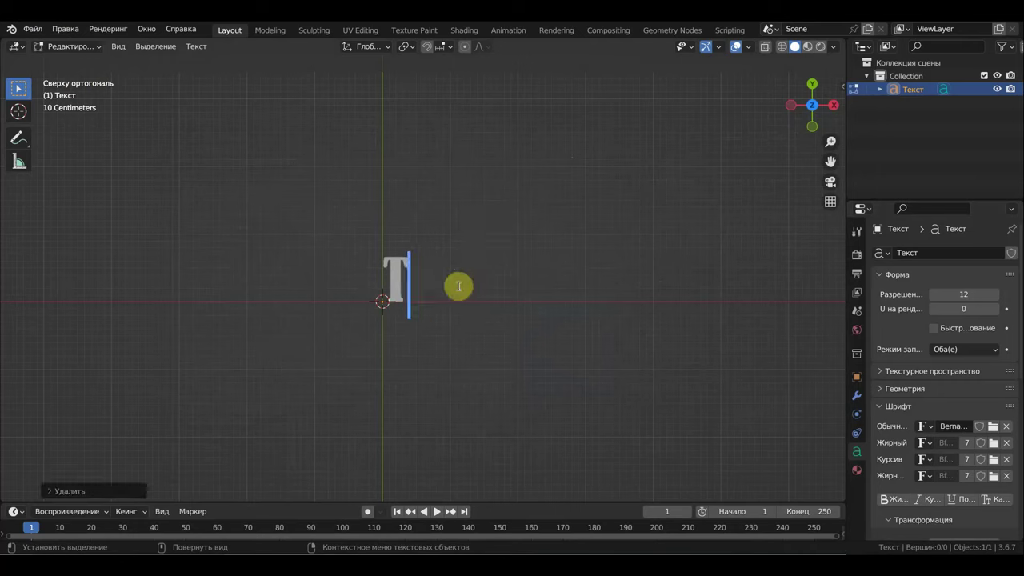
key(BackSpace)
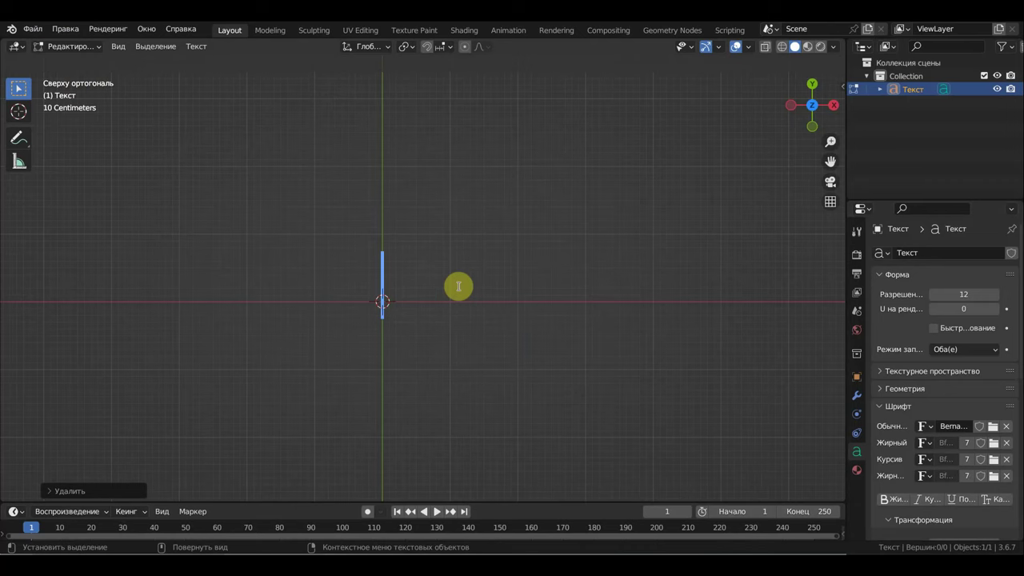
text(П)
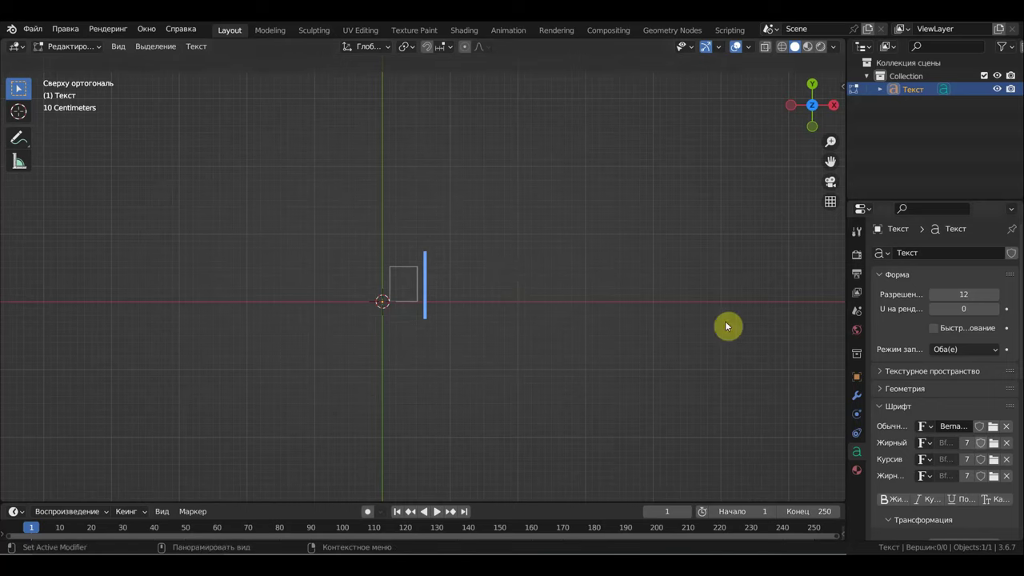
- Load Arial Bold Italic as the text's regular font so Cyrillic displays
click(993, 426)
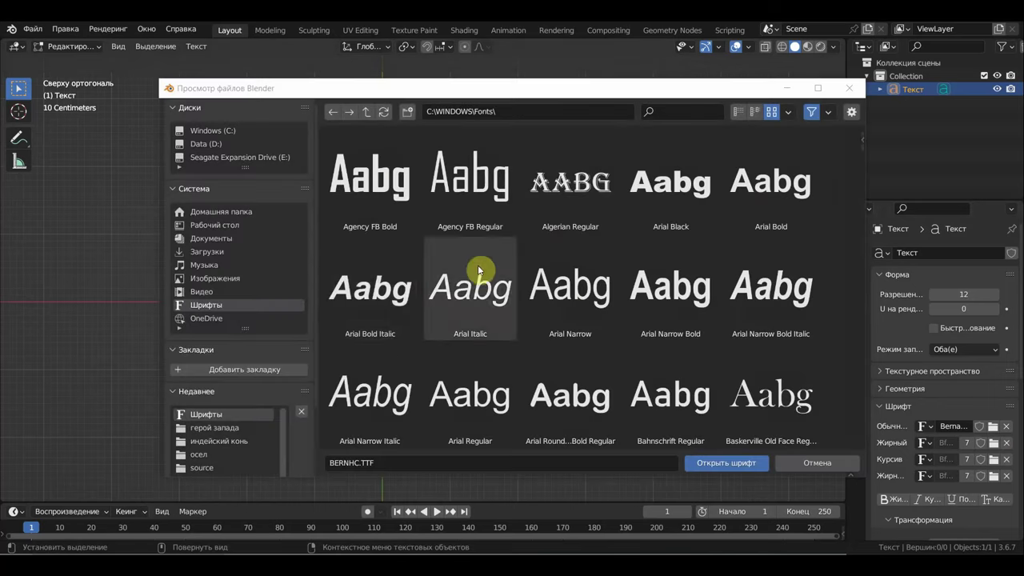
scroll(770, 321, down, 1)
scroll(770, 320, down, 3)
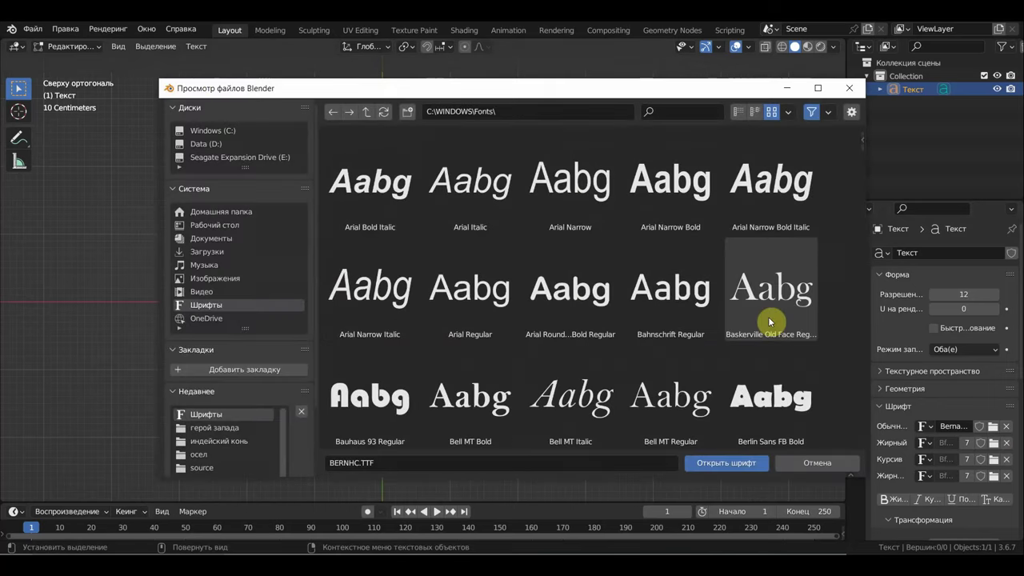
scroll(714, 394, down, 2)
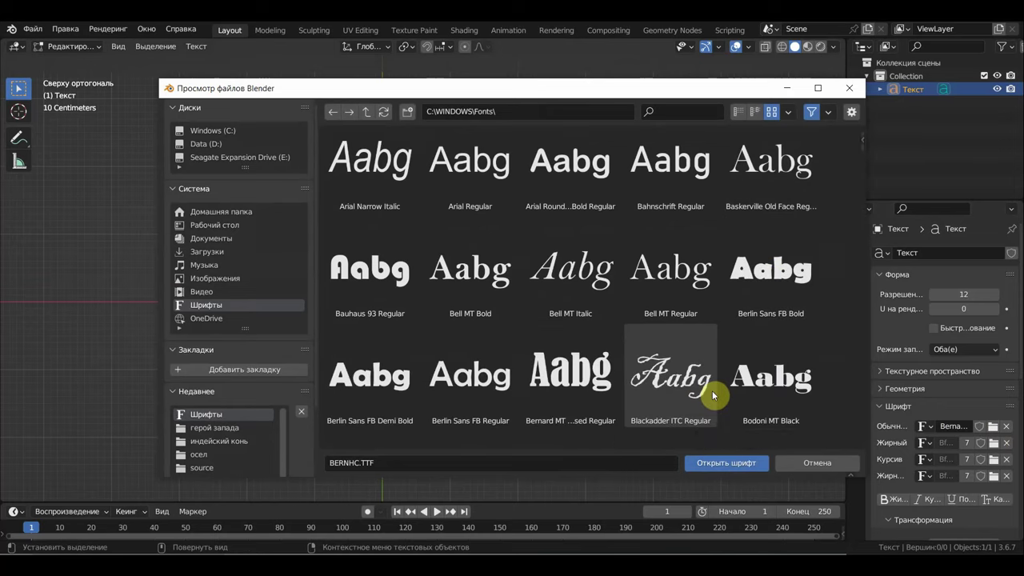
scroll(712, 390, down, 3)
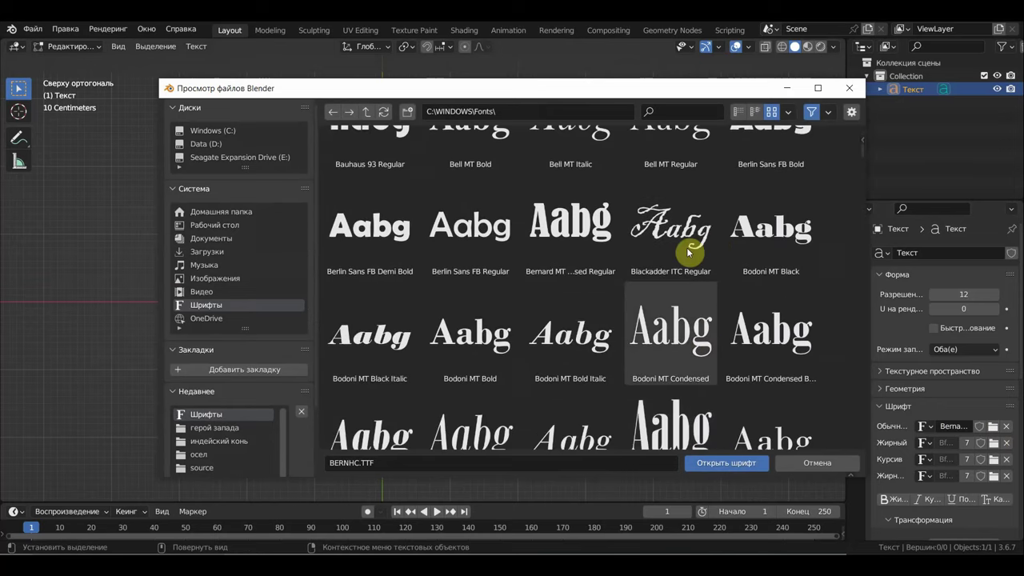
scroll(390, 234, up, 3)
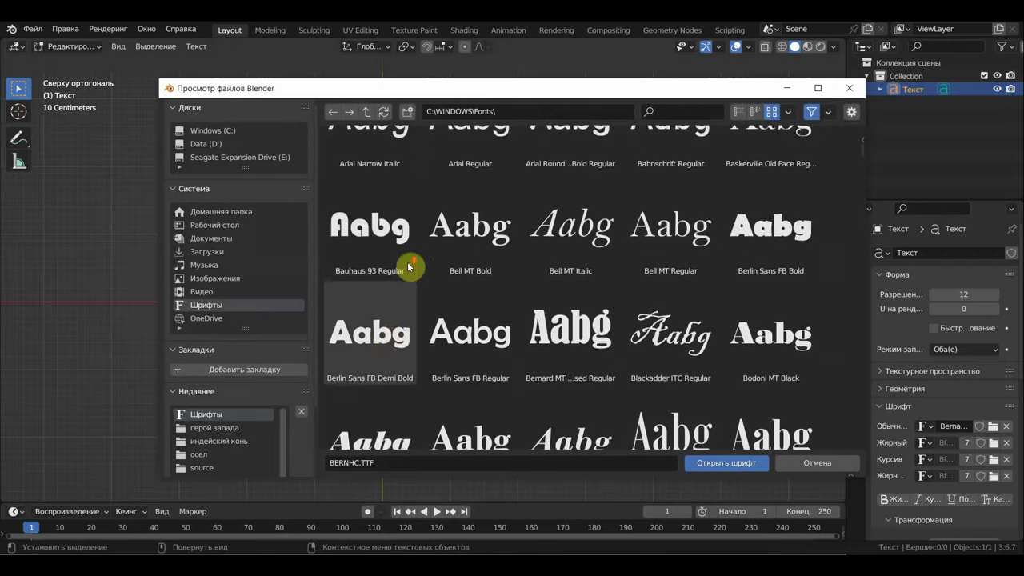
scroll(404, 272, up, 3)
click(373, 206)
double_click(373, 206)
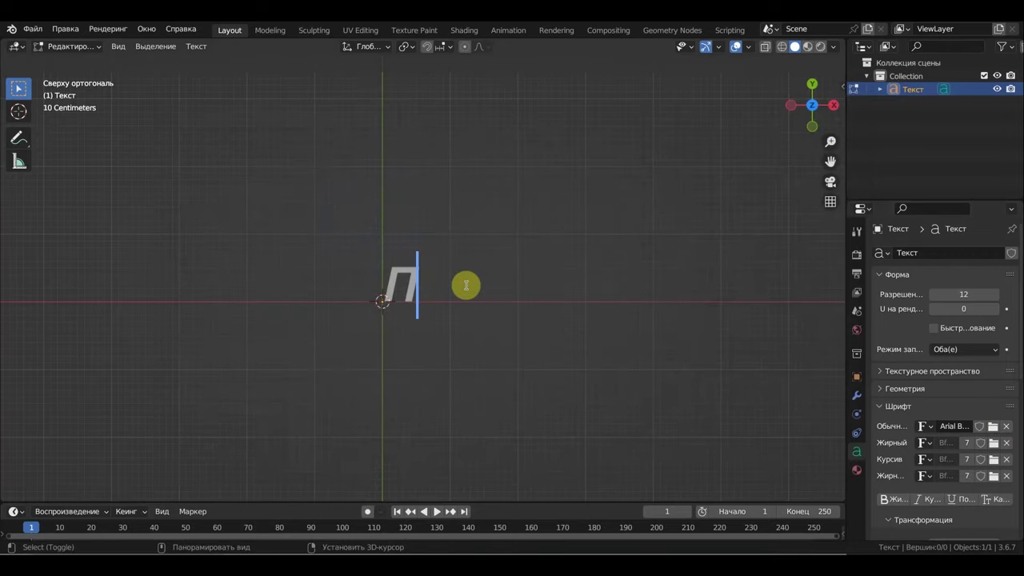
- Type the rest of the title so it reads ПСЫ ТОЖЕ УЛЫБАЮТСЯ
text(СЫ)
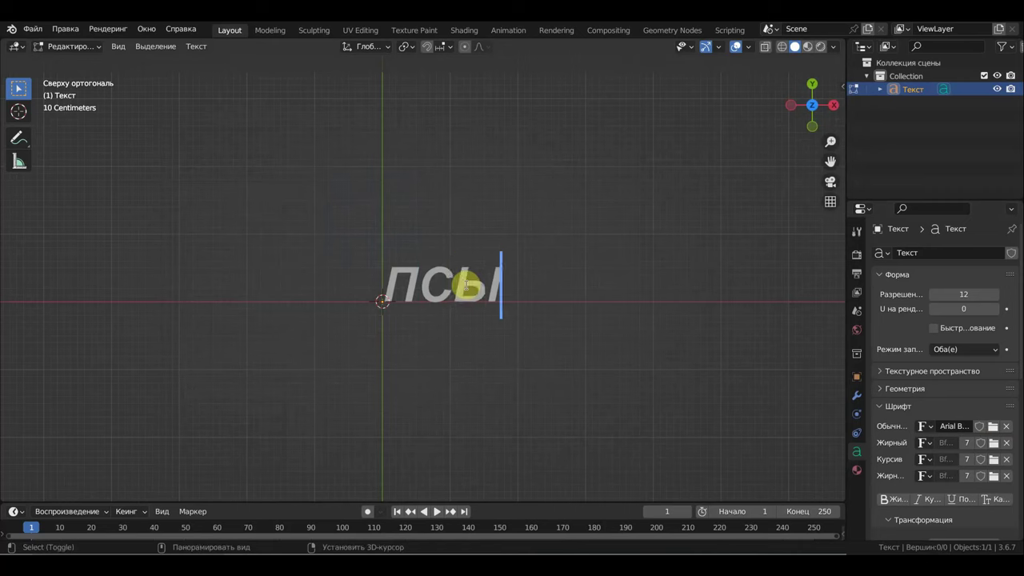
text( ТО)
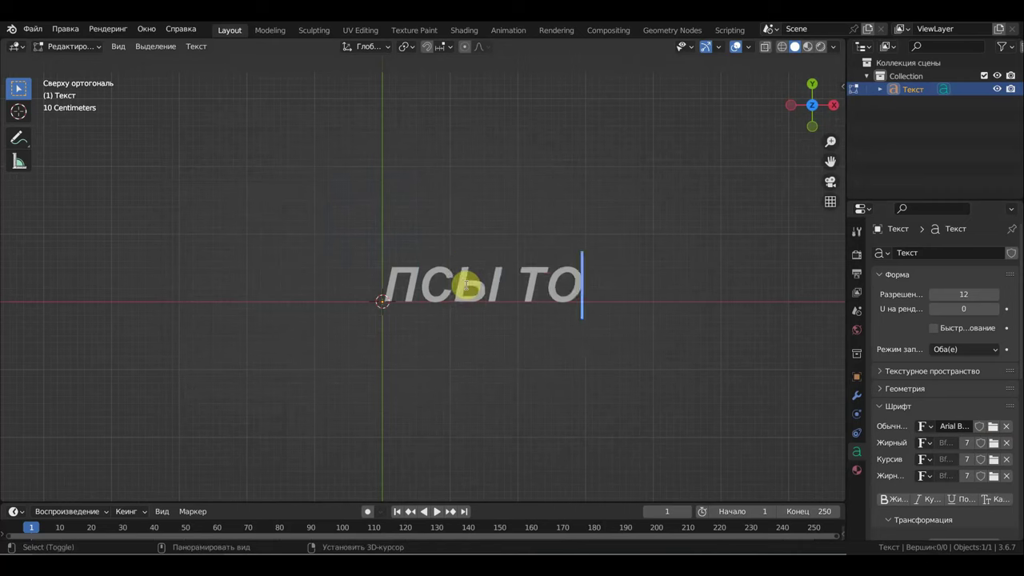
text(ЖЕ У)
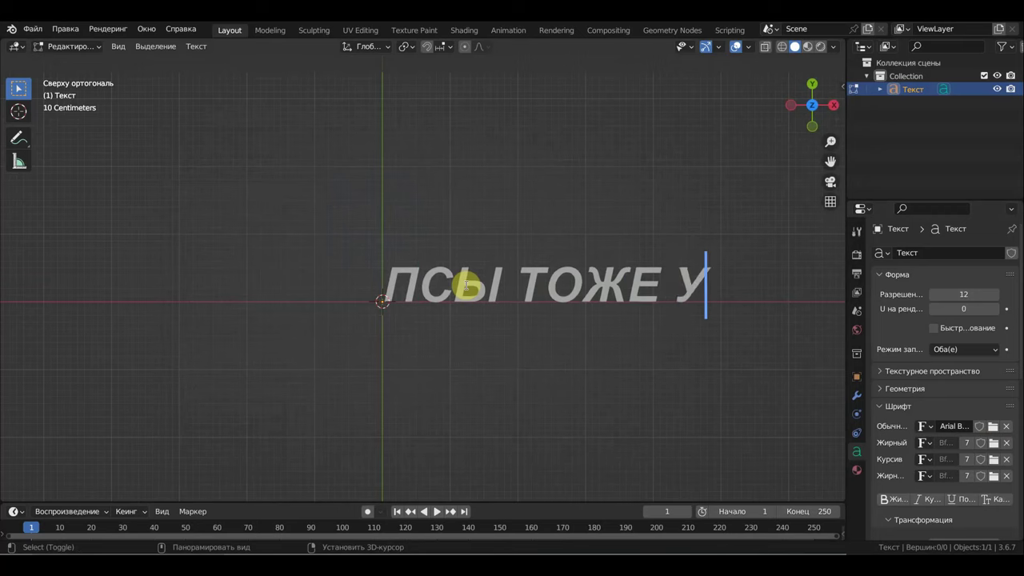
text(ЛЫБА)
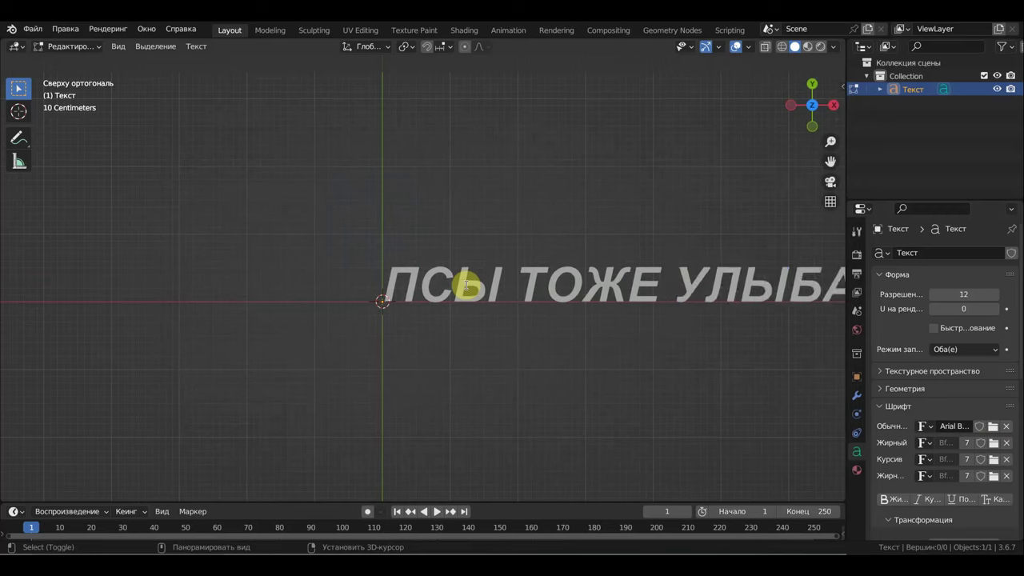
scroll(470, 287, down, 3)
text(ЮТ)
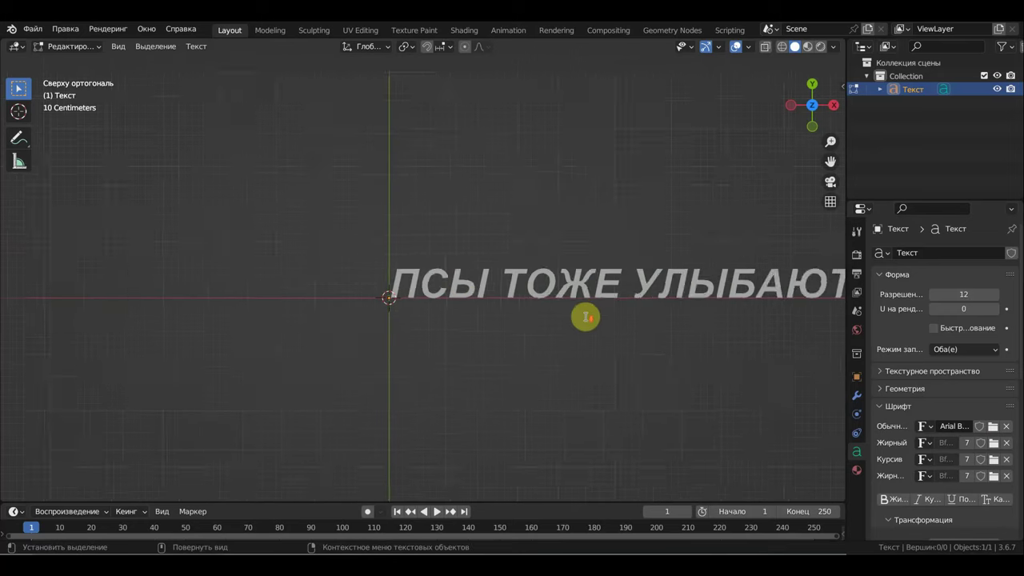
text(СЯ)
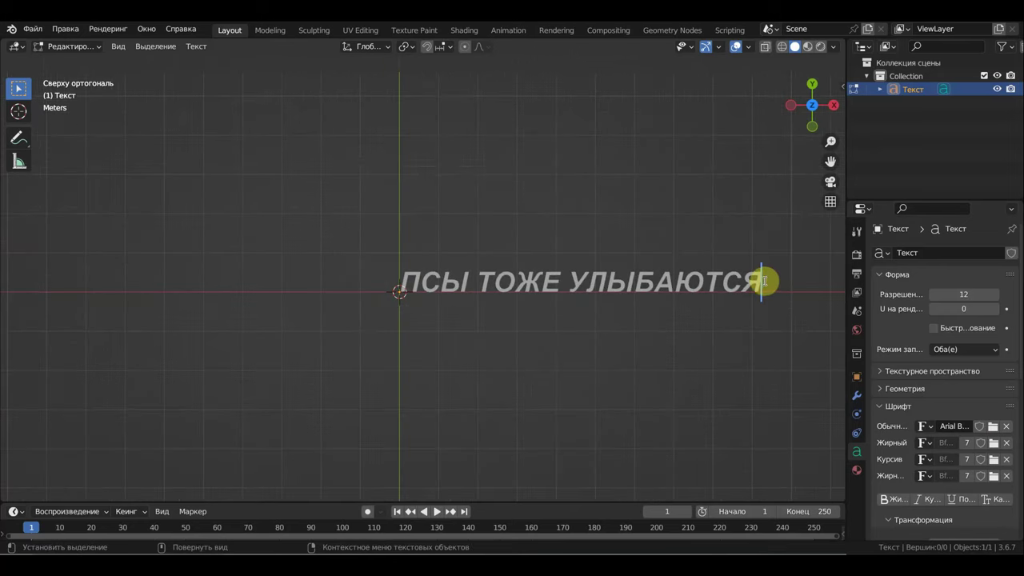
drag(764, 280, 392, 276)
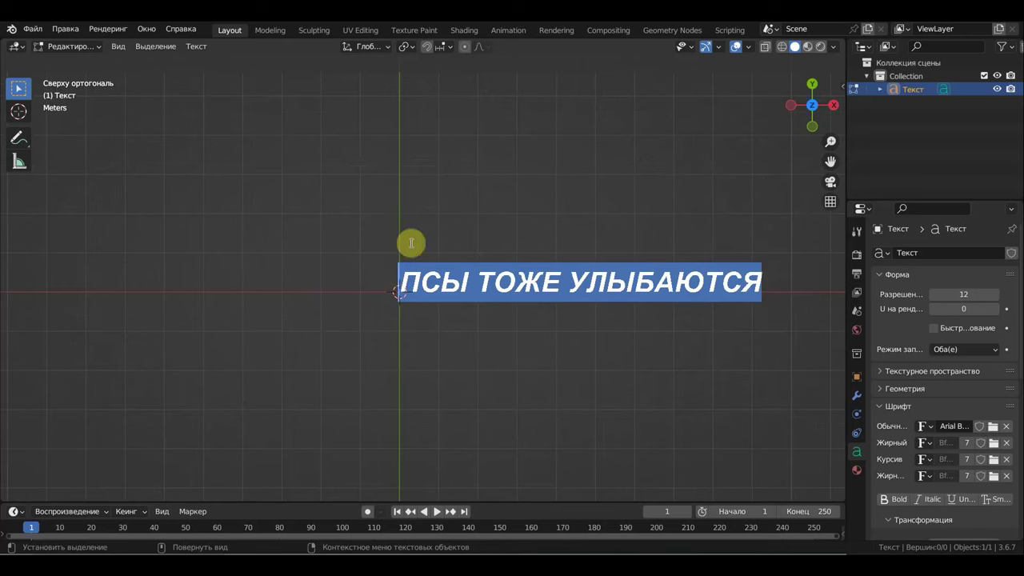
- Return to Object Mode and create a new material for the text object
click(68, 46)
click(63, 62)
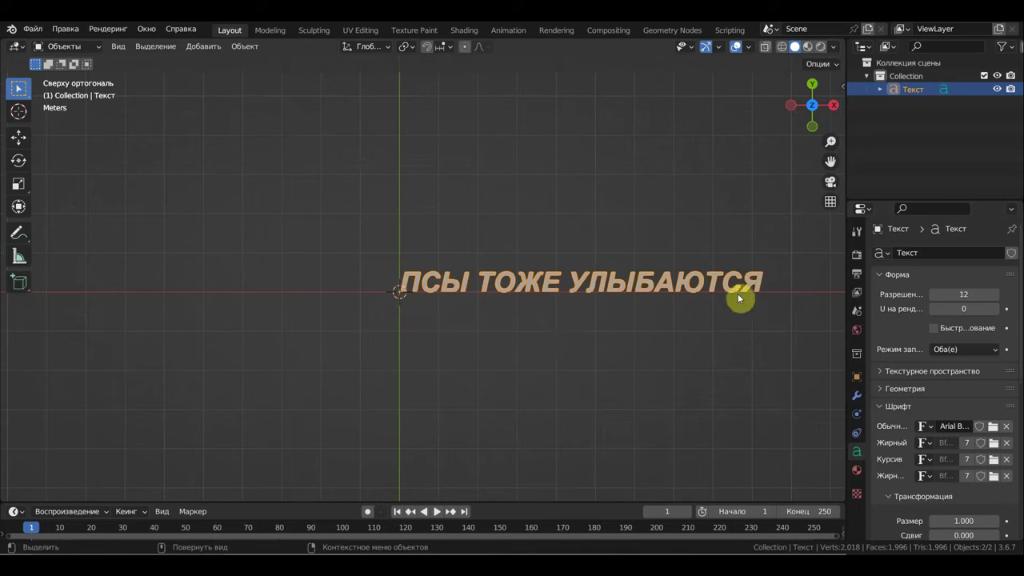
click(858, 470)
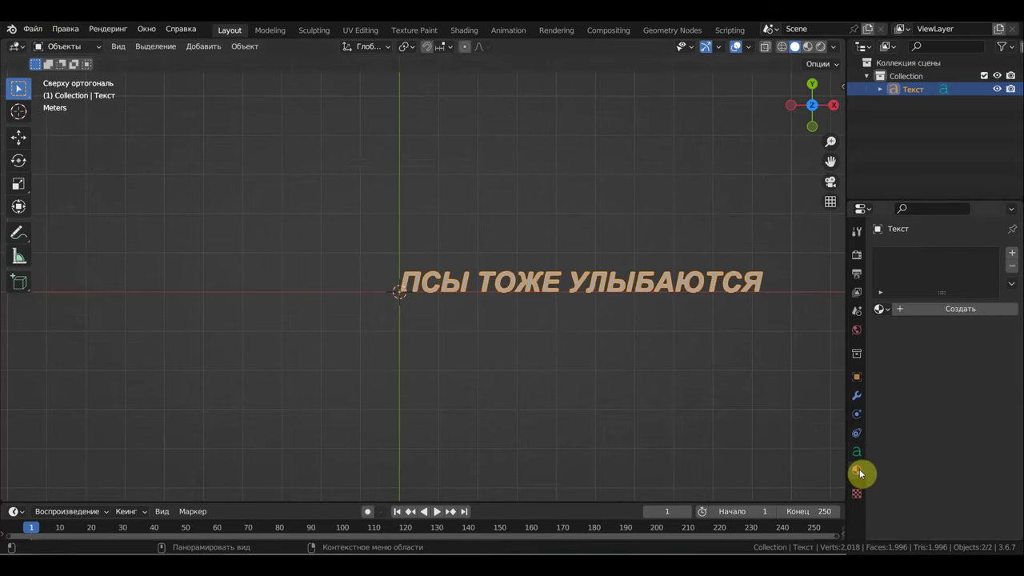
click(960, 310)
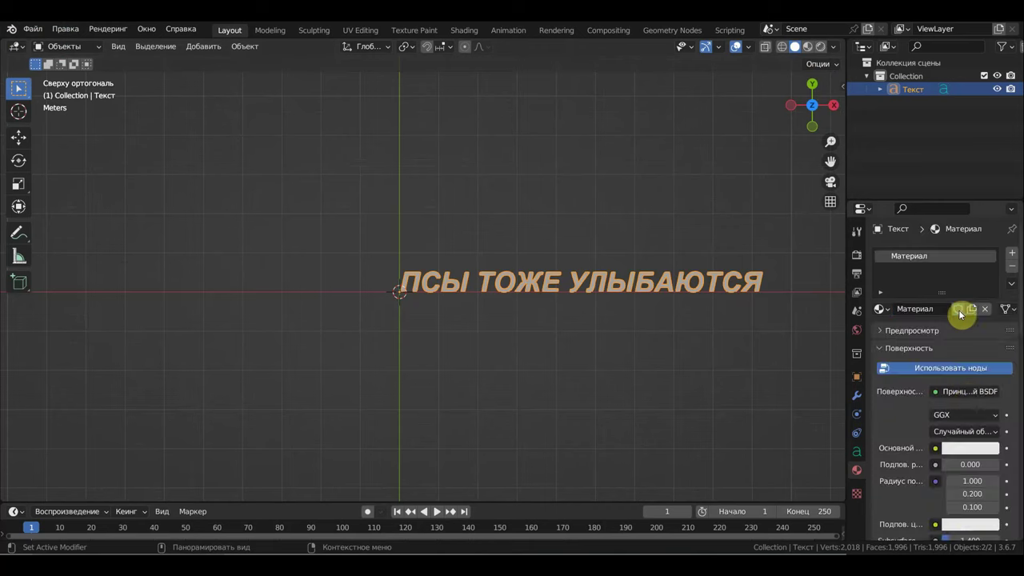
- Make the material's base colour red and switch the viewport to Material Preview shading
click(986, 449)
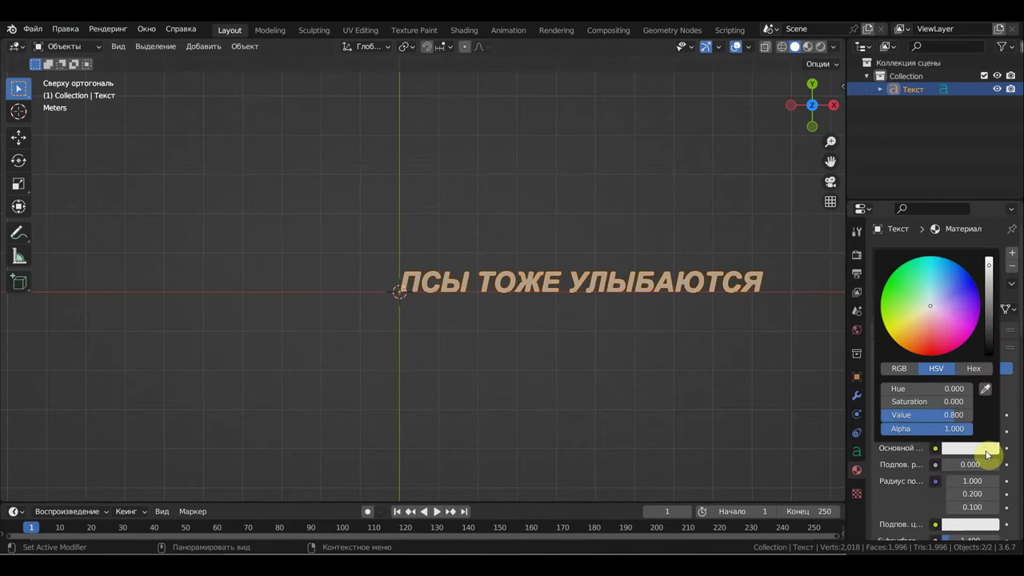
click(932, 347)
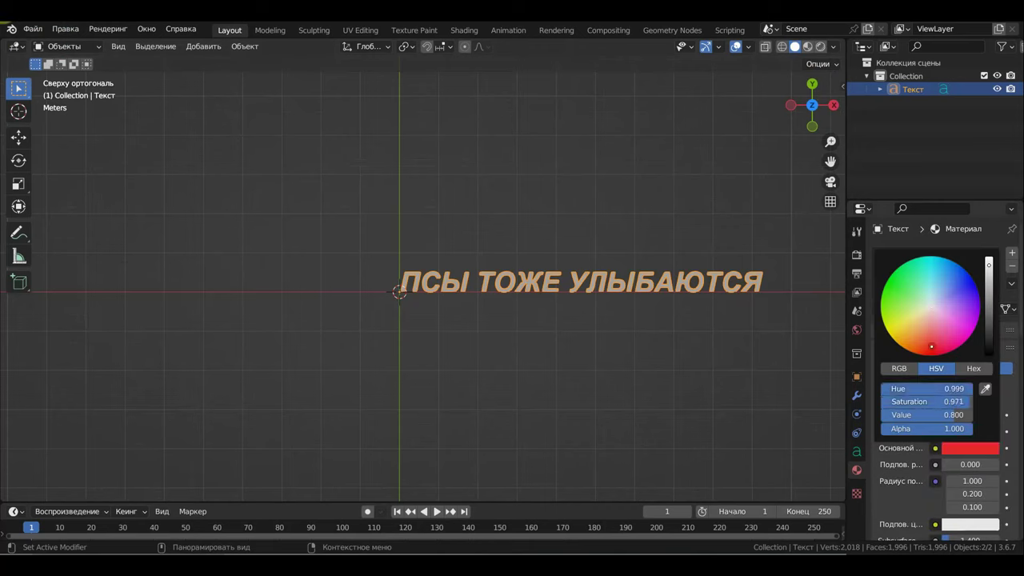
click(808, 46)
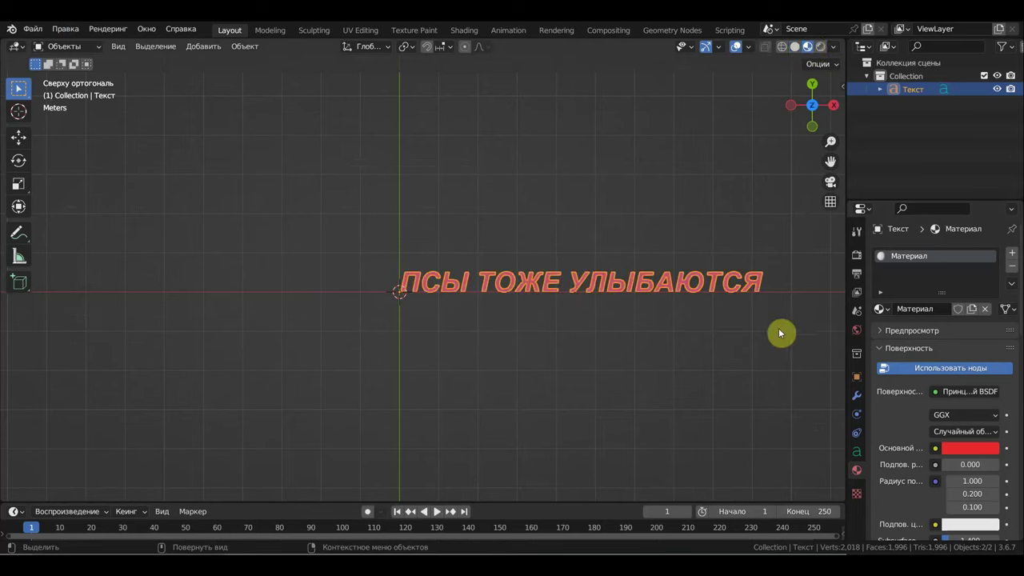
click(738, 387)
- Reselect the title text and duplicate it with Shift+D
click(754, 285)
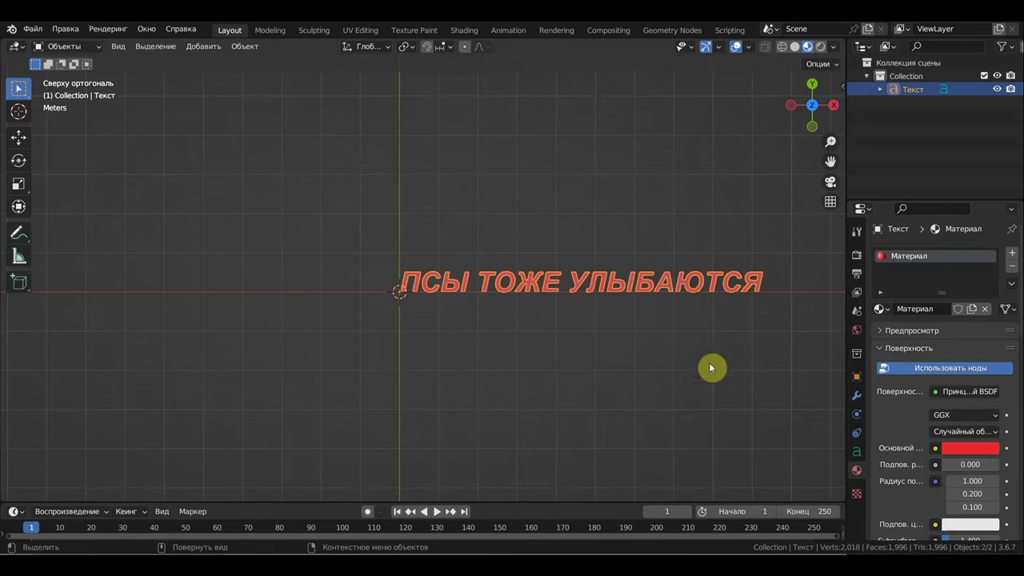
key(shift)
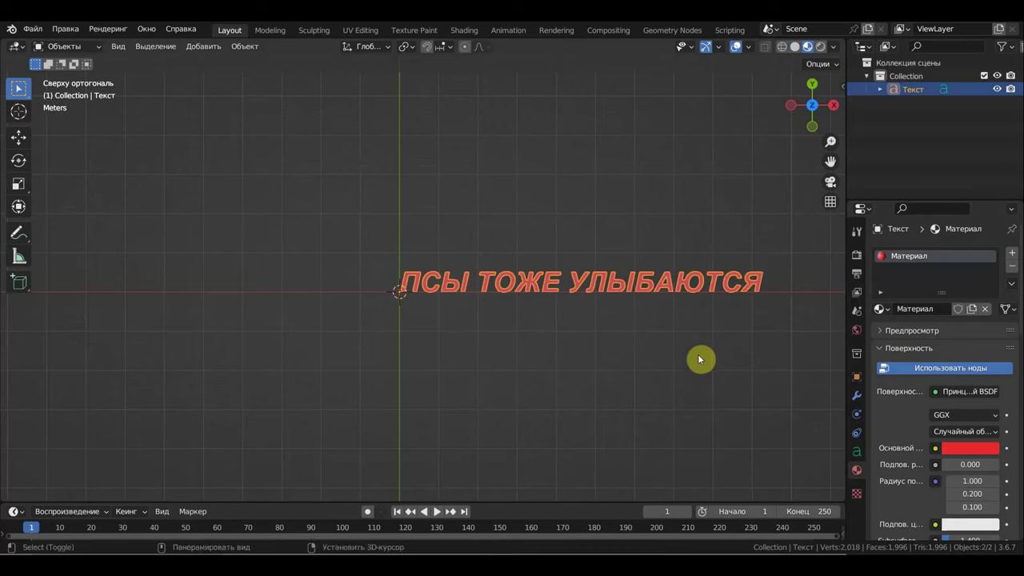
key(shift+d)
- Keep the duplicate in place, scale it up slightly and lower it a little along Z
right_click(700, 359)
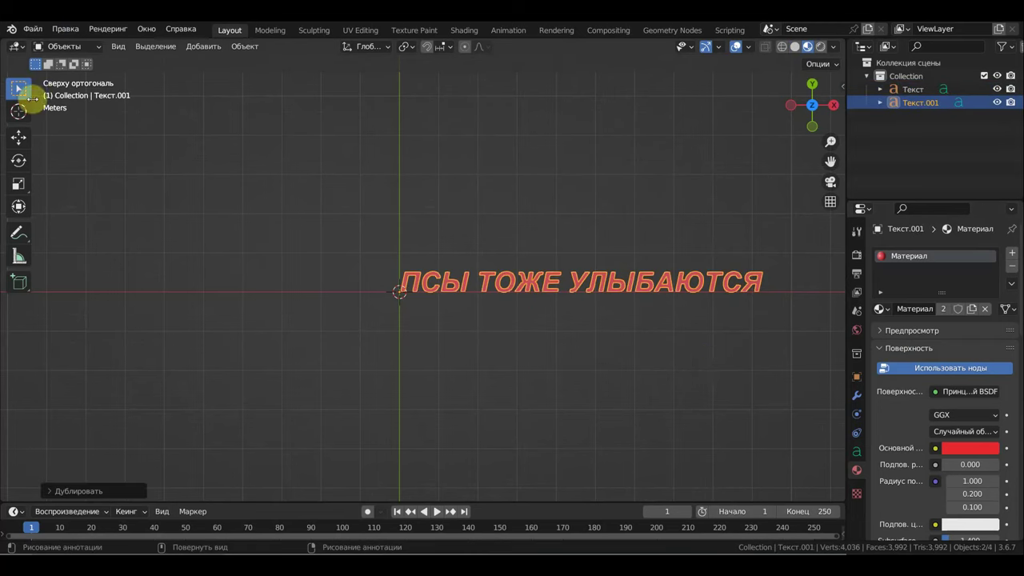
click(19, 206)
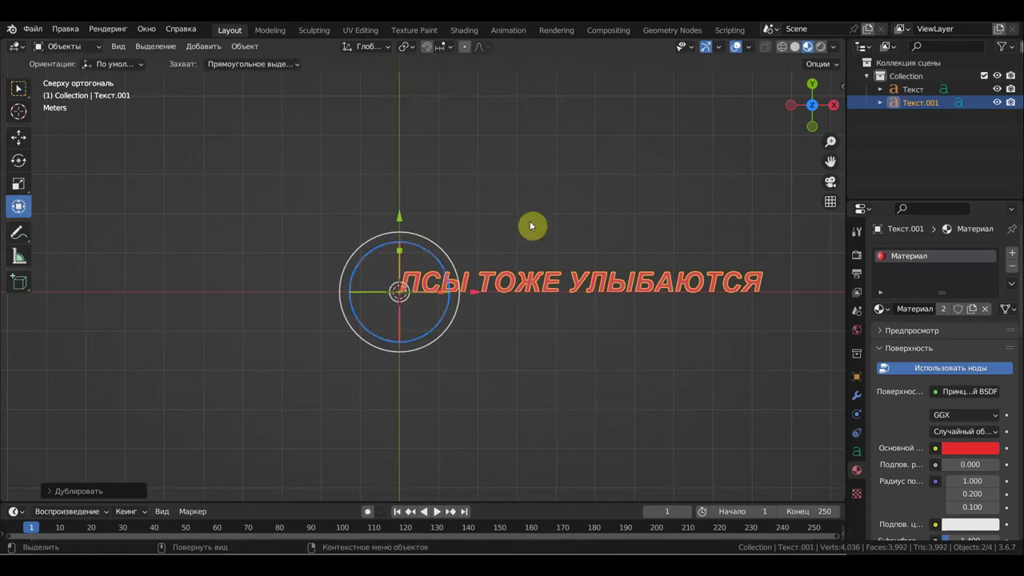
drag(400, 248, 441, 268)
mouse_move(441, 268)
middle_down()
mouse_move(394, 93)
mouse_move(434, 128)
middle_up()
key(KP_1)
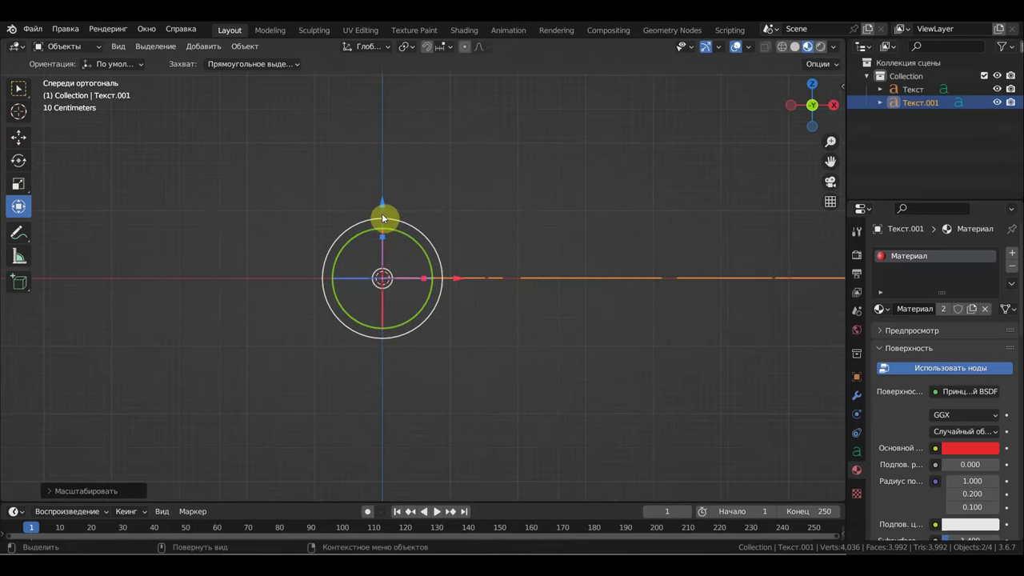
drag(382, 209, 382, 214)
mouse_move(381, 213)
middle_down()
mouse_move(512, 285)
mouse_move(504, 336)
mouse_move(519, 378)
middle_up()
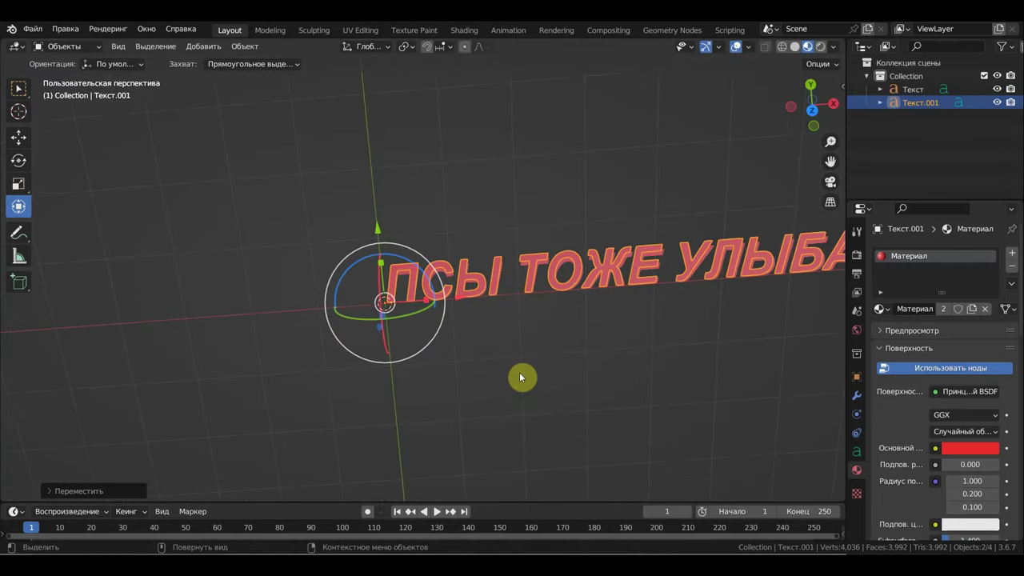
key(KP_7)
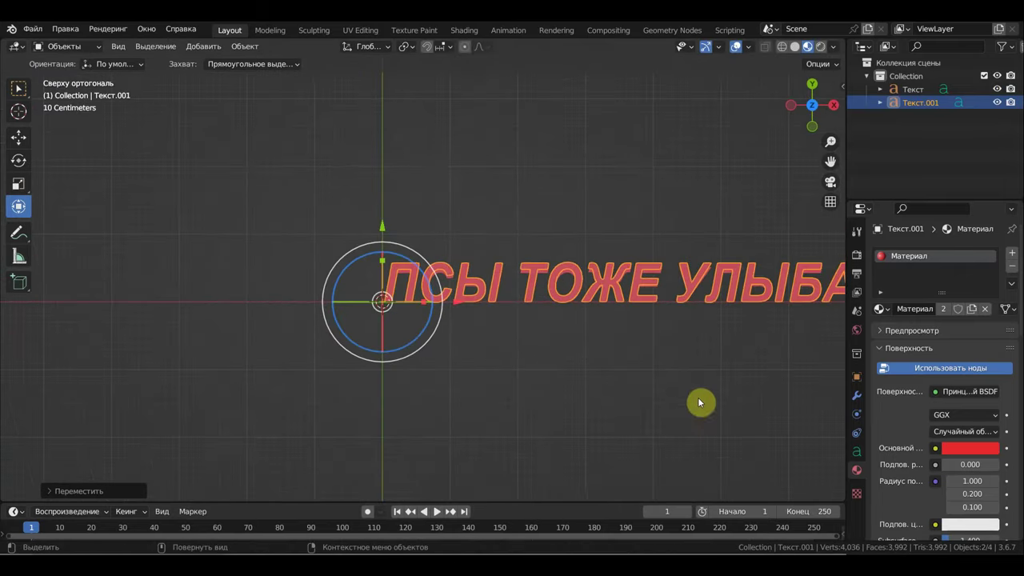
- Remove the duplicate's Материал slot, leaving its colour unchanged
click(979, 448)
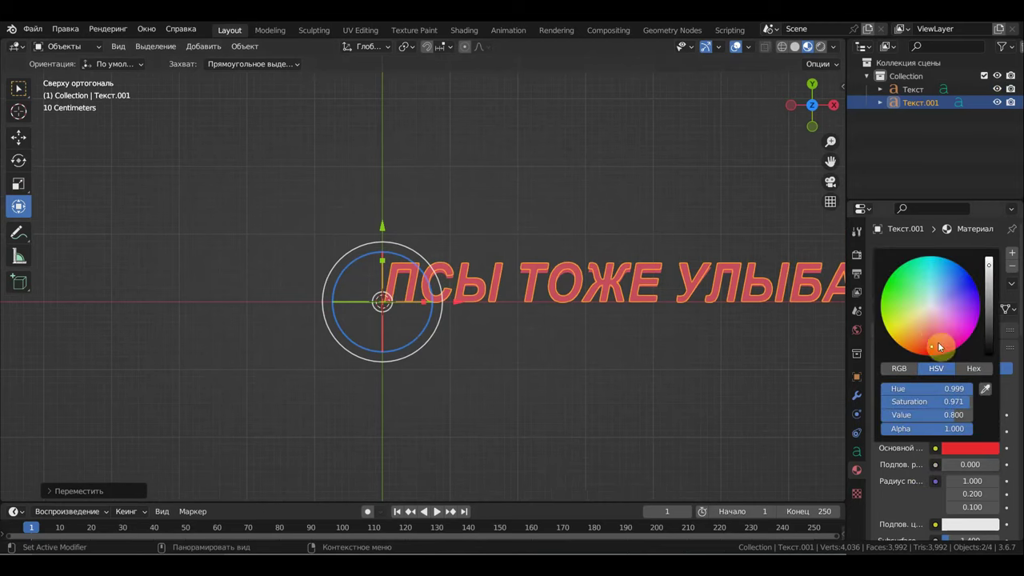
click(933, 312)
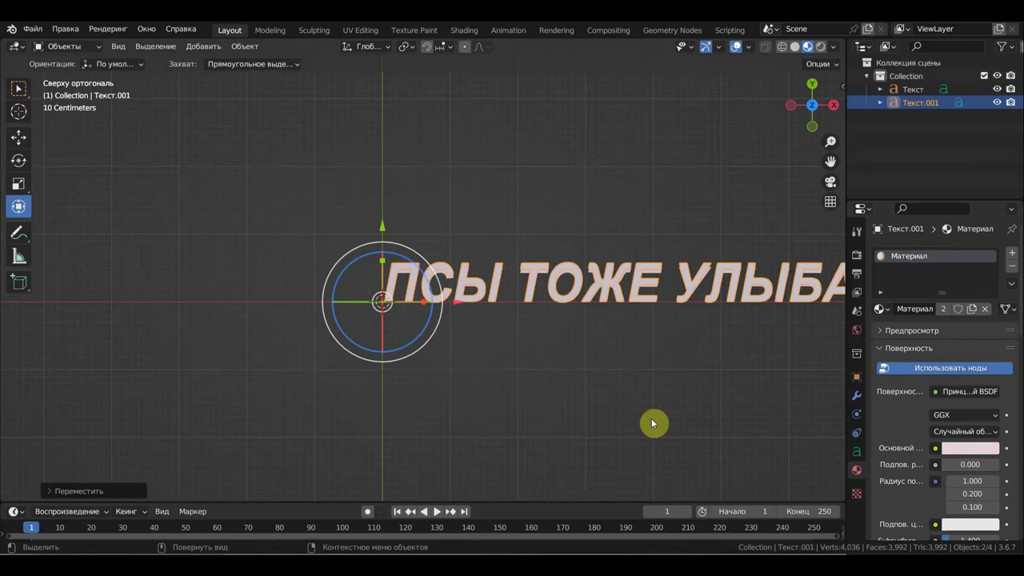
key(ctrl+z)
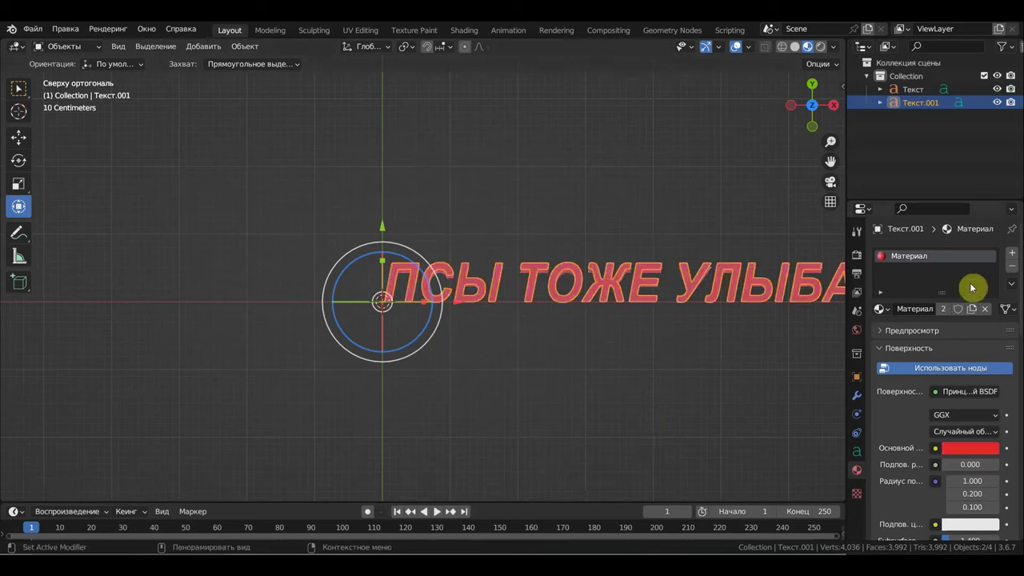
click(1013, 272)
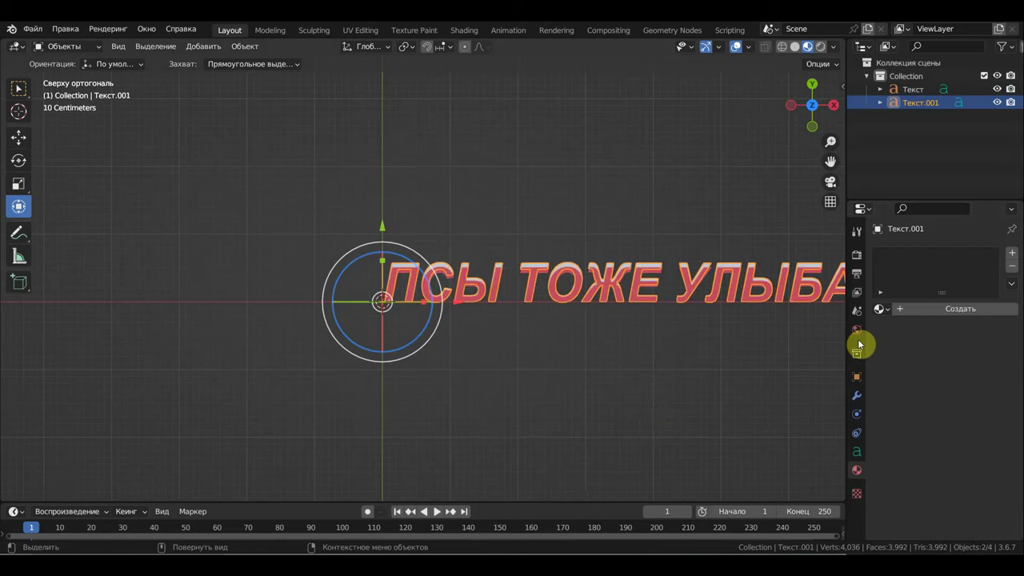
- Add a Solidify (Объёмность) modifier to Текст.001 with 0.03 m thickness
shift+middle_drag(612, 376, 355, 395)
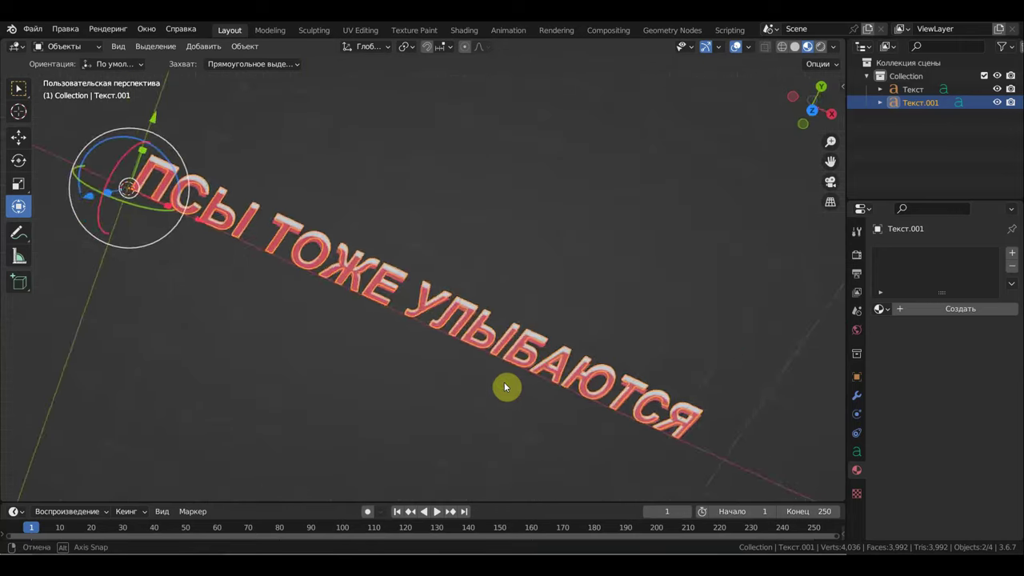
mouse_move(554, 365)
middle_down()
mouse_move(549, 256)
mouse_move(508, 284)
middle_up()
scroll(500, 286, up, 2)
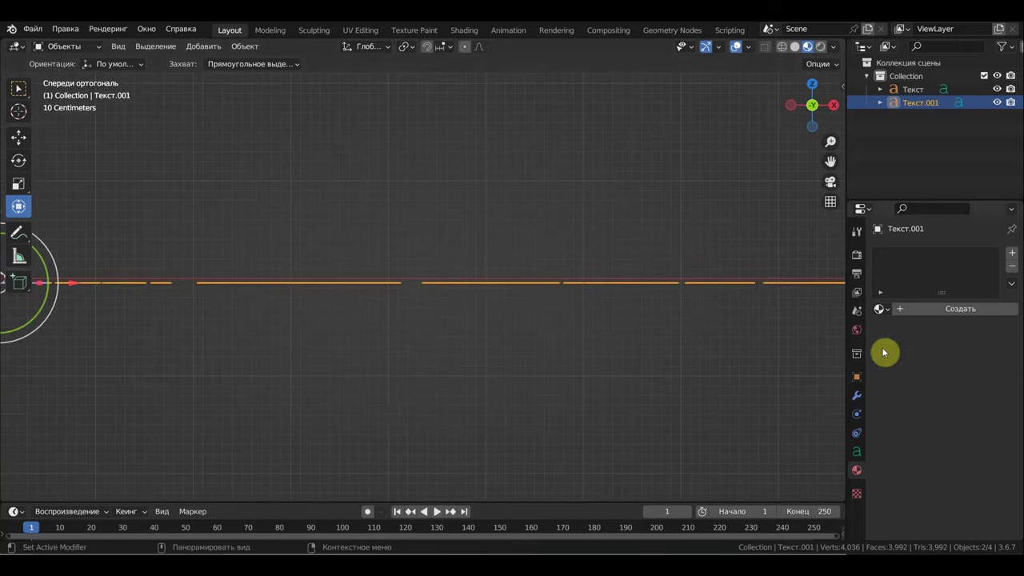
click(856, 396)
click(928, 254)
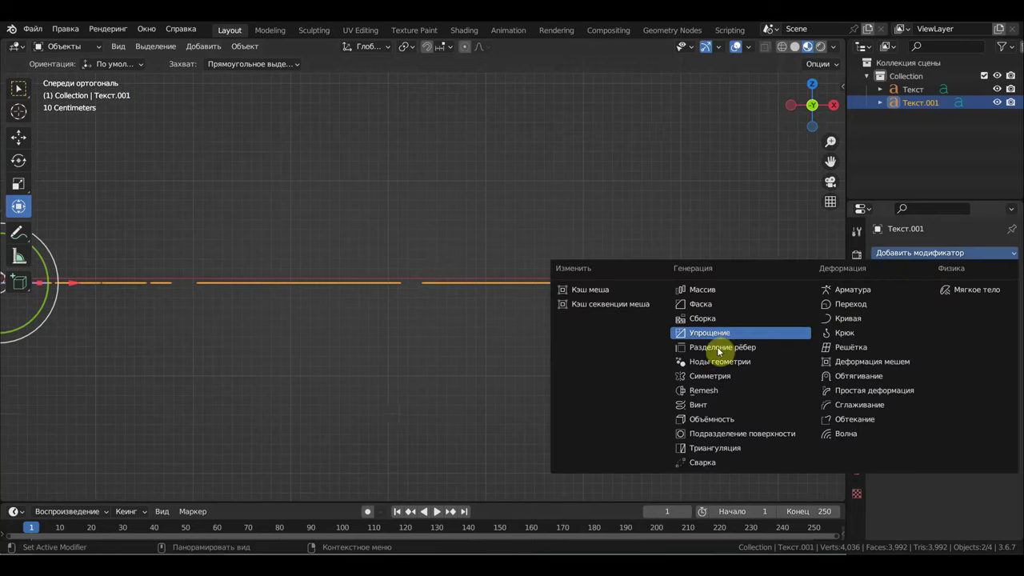
click(724, 420)
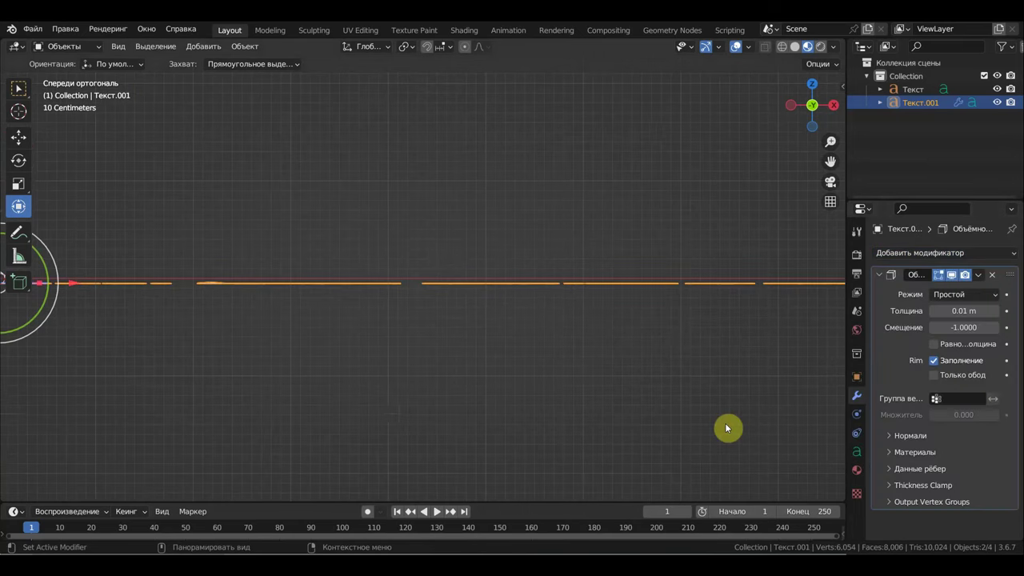
mouse_move(964, 310)
mouse_down()
mouse_move(988, 310)
mouse_move(952, 310)
mouse_up()
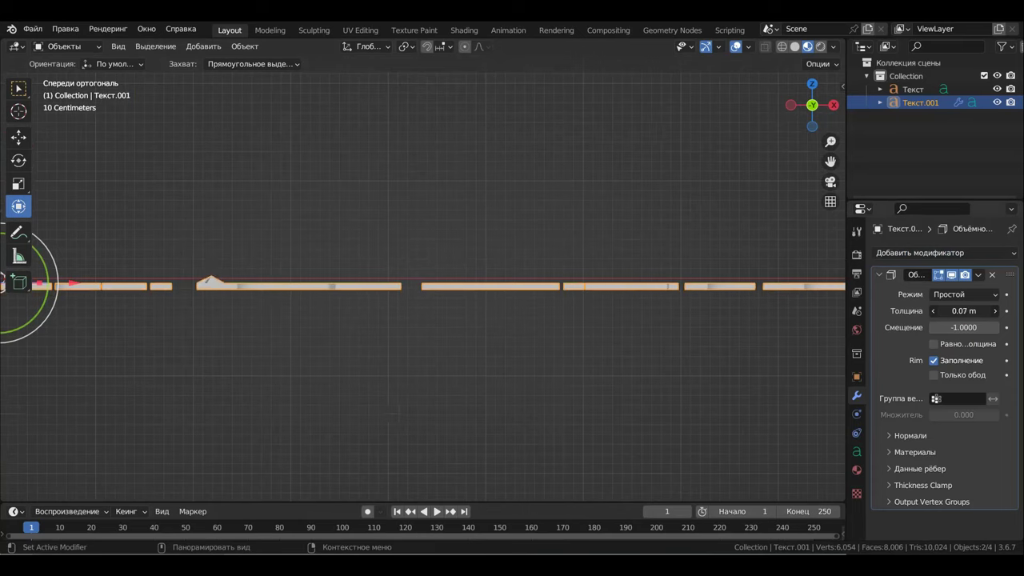
middle_drag(640, 289, 641, 324)
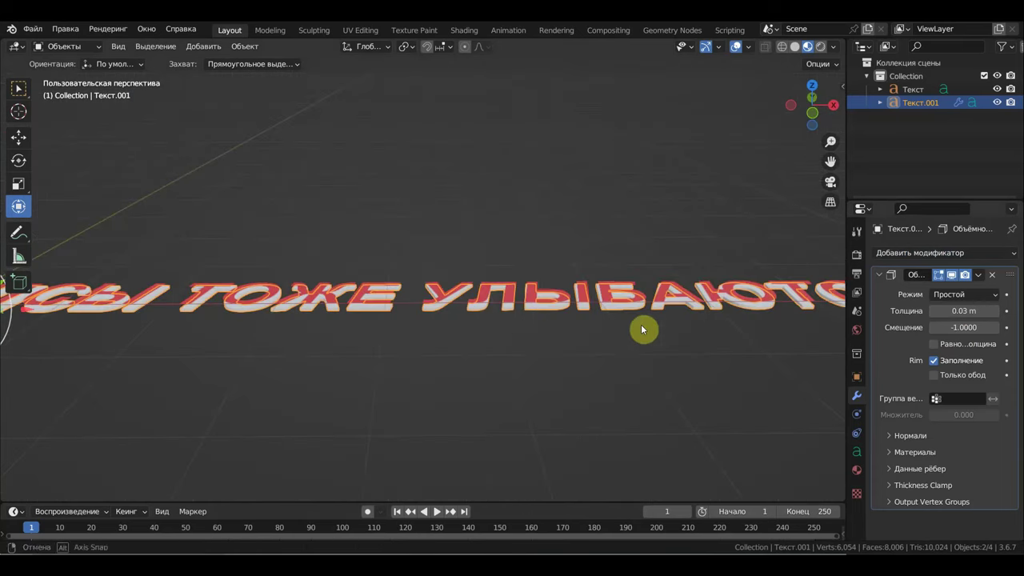
click(365, 302)
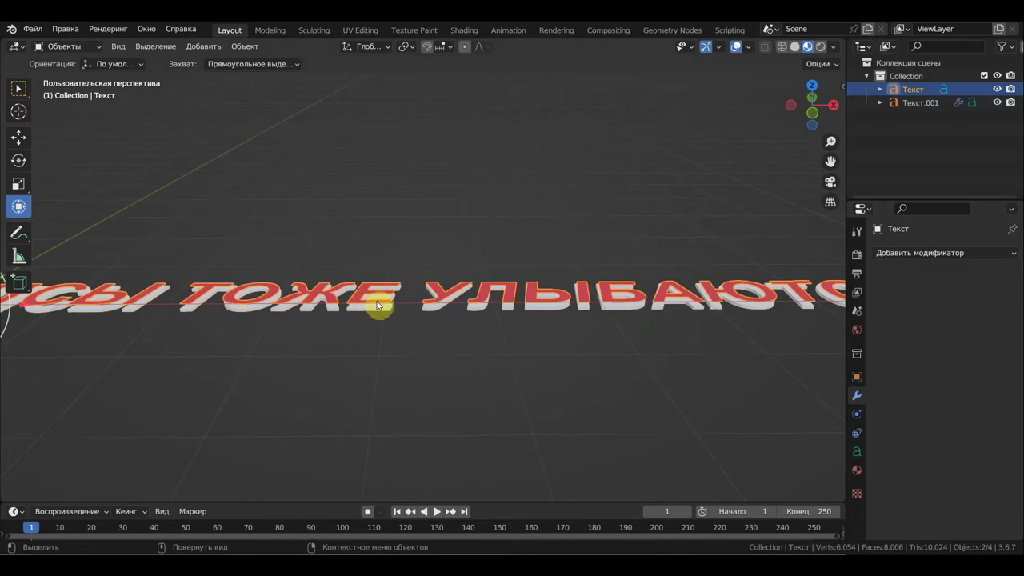
- Add a Solidify modifier to the original Текст with 0.14 m thickness
click(925, 254)
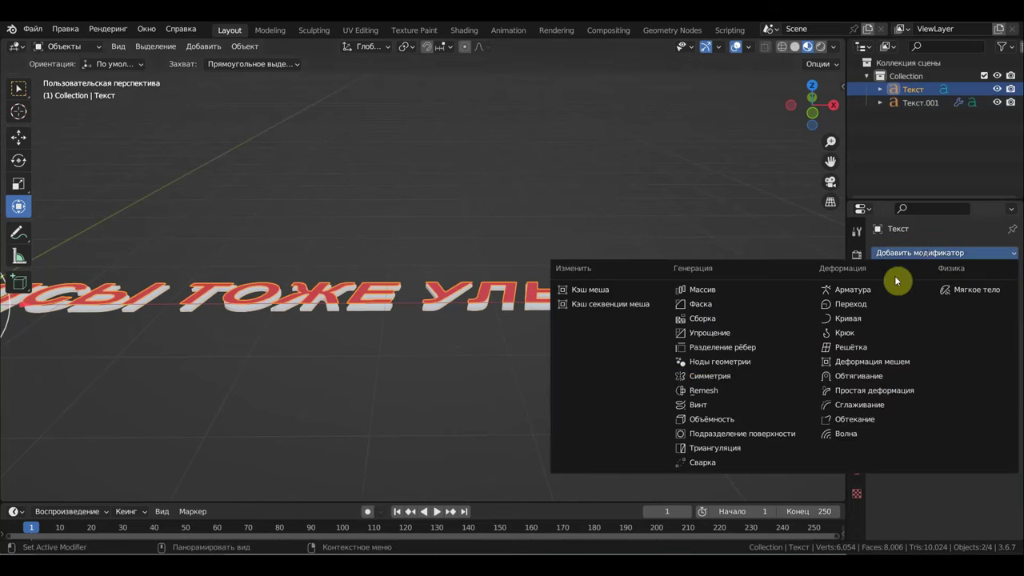
click(711, 419)
mouse_move(967, 312)
mouse_down()
mouse_move(996, 312)
mouse_move(936, 312)
mouse_up()
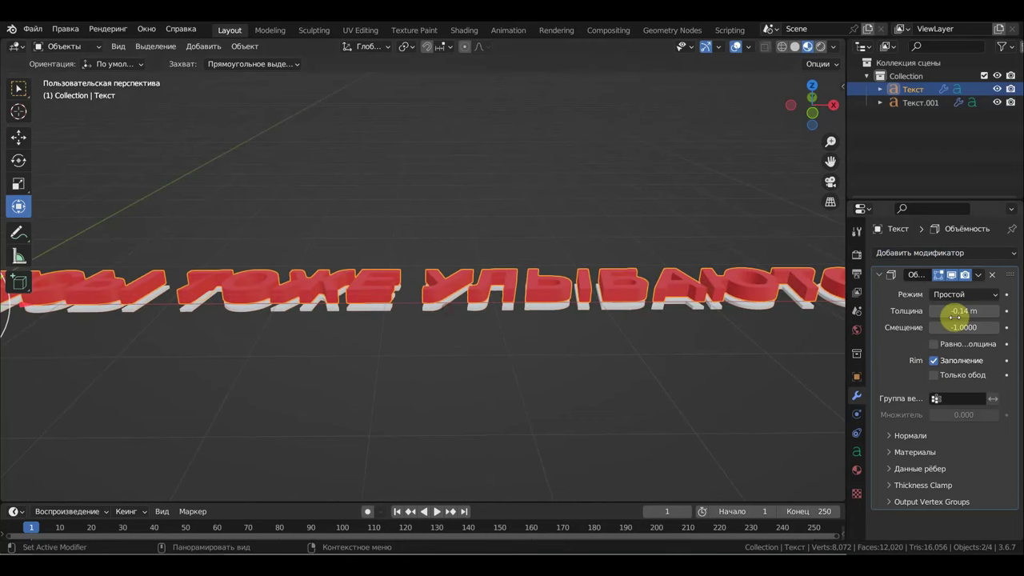
mouse_move(719, 411)
middle_down()
mouse_move(738, 490)
mouse_move(693, 454)
middle_up()
- In top orthographic view, nudge Текст.001 slightly along the Y axis
key(KP_7)
key(KP_7)
scroll(649, 427, down, 2)
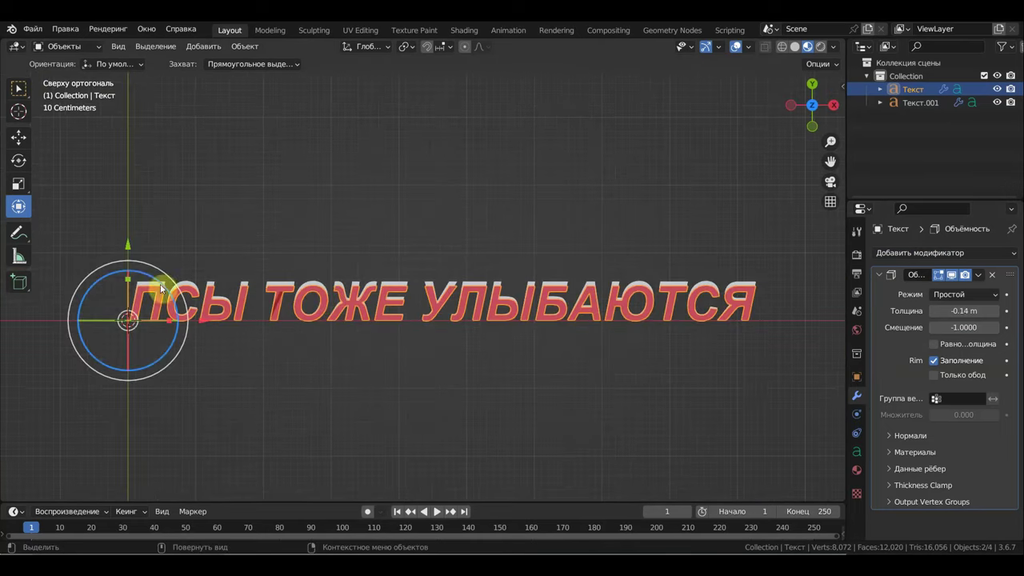
click(311, 284)
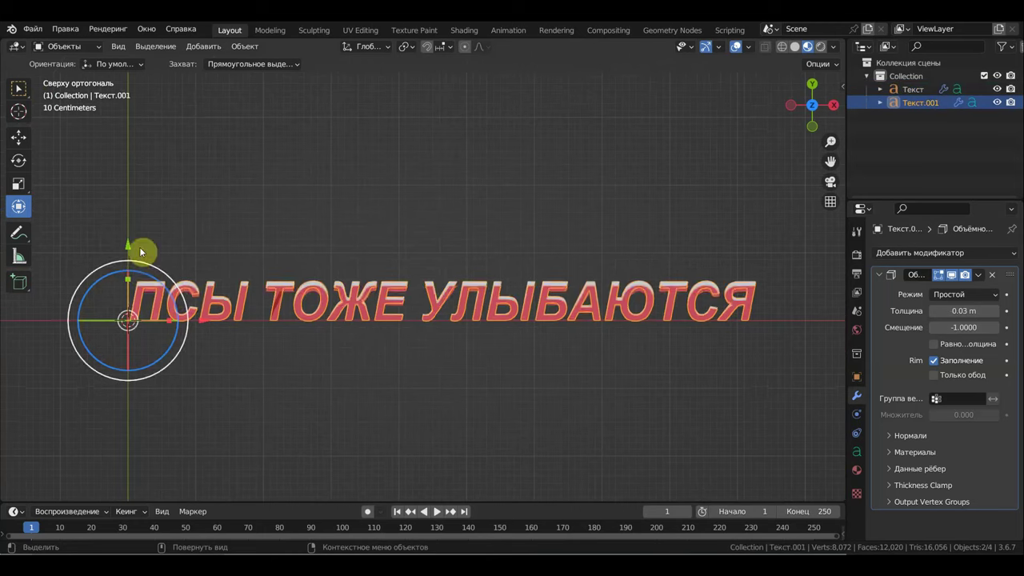
drag(128, 244, 124, 248)
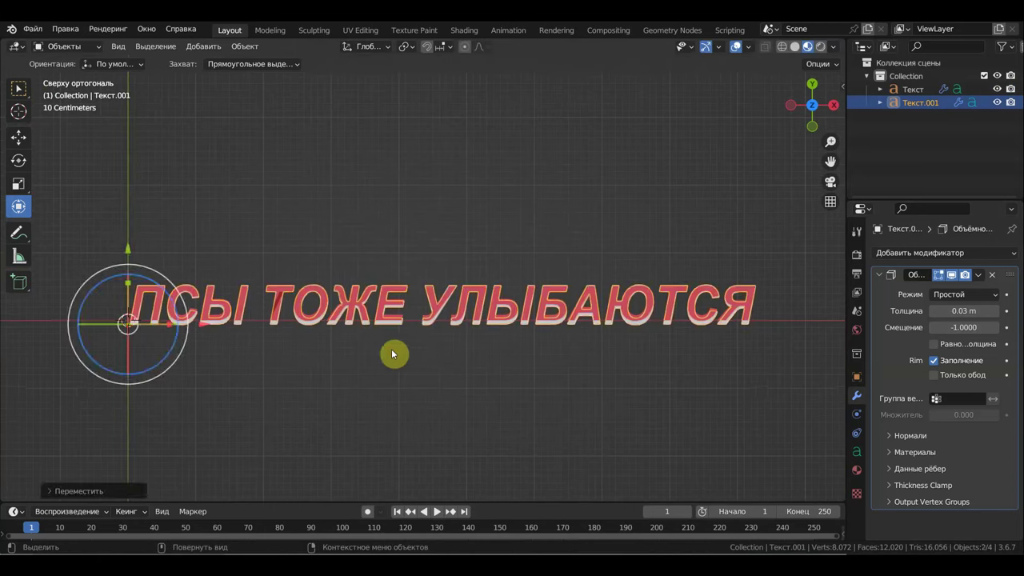
click(419, 397)
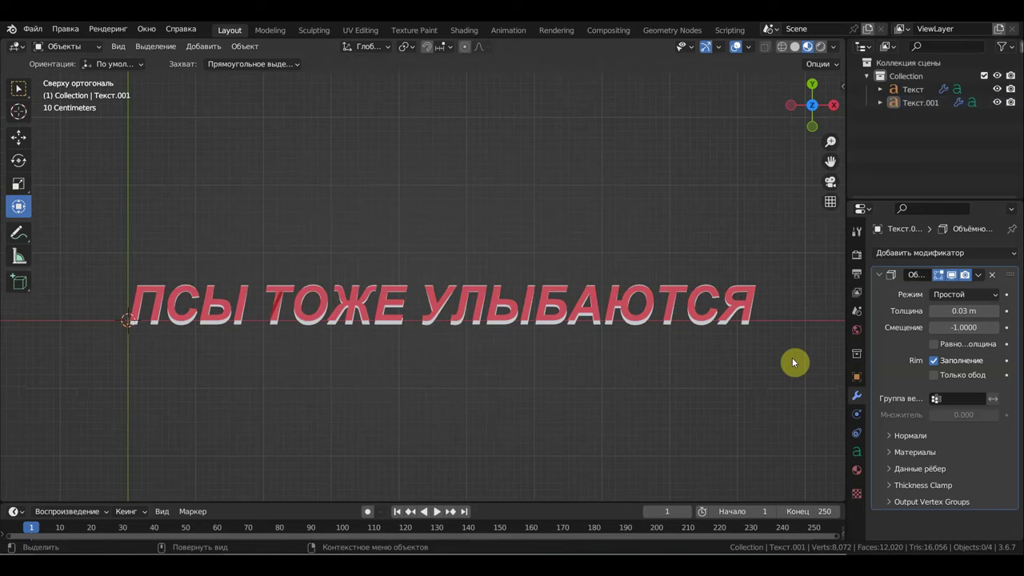
- Box-select both text objects around the title
scroll(774, 349, down, 1)
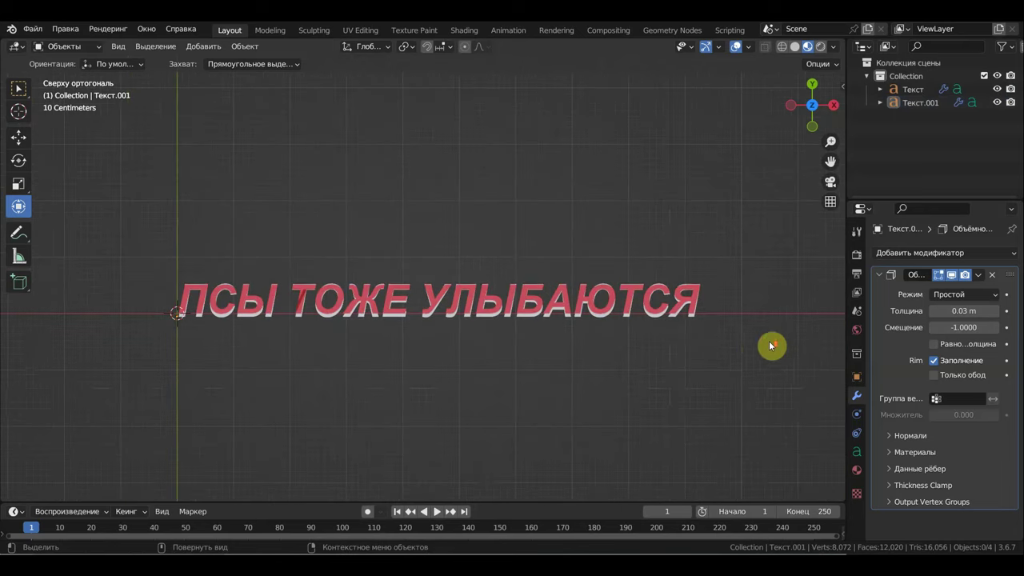
shift+middle_drag(761, 347, 765, 330)
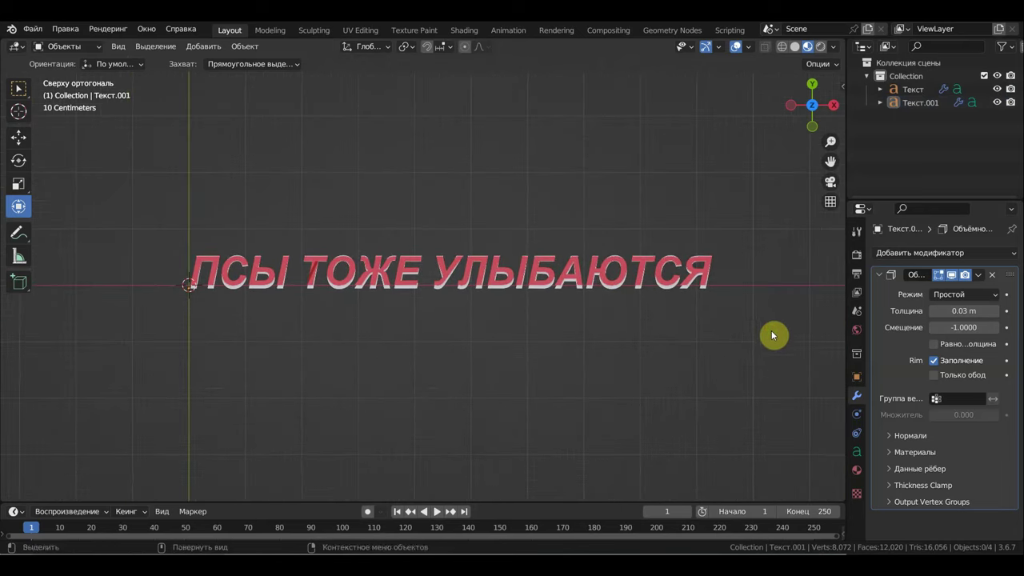
drag(774, 335, 190, 224)
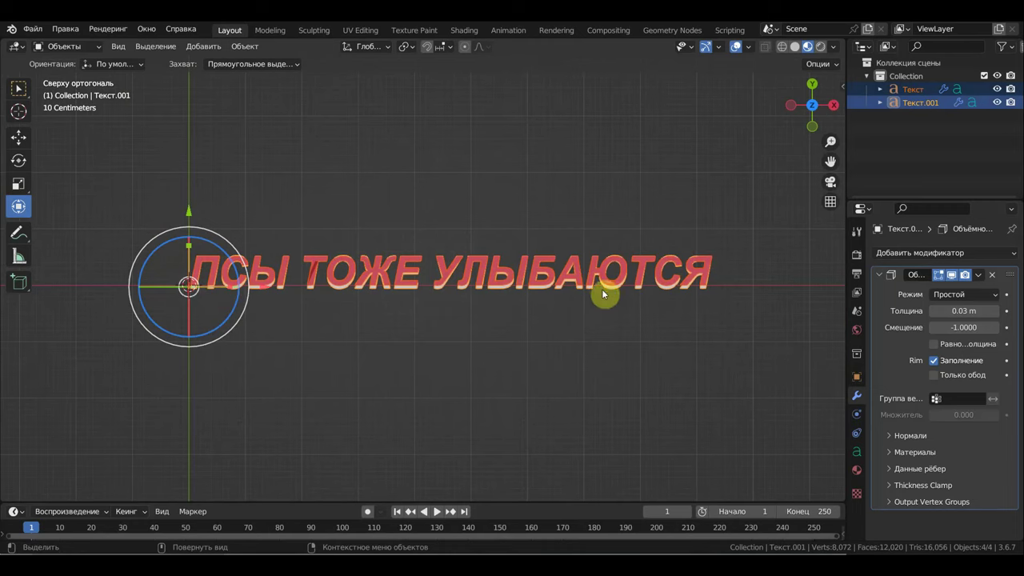
- Scale both text objects down to about 0.16
scroll(669, 296, down, 1)
scroll(667, 297, down, 2)
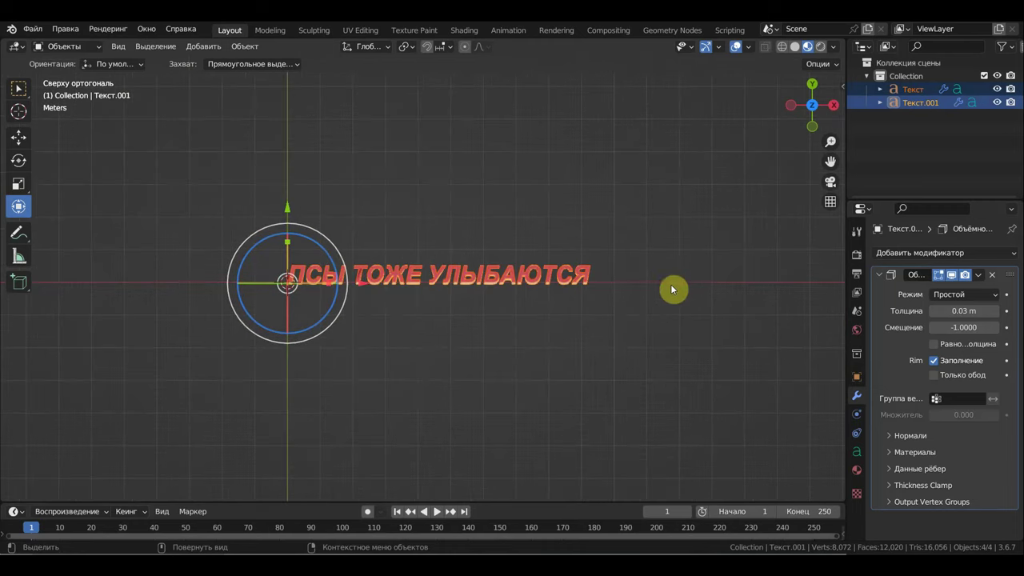
key(s)
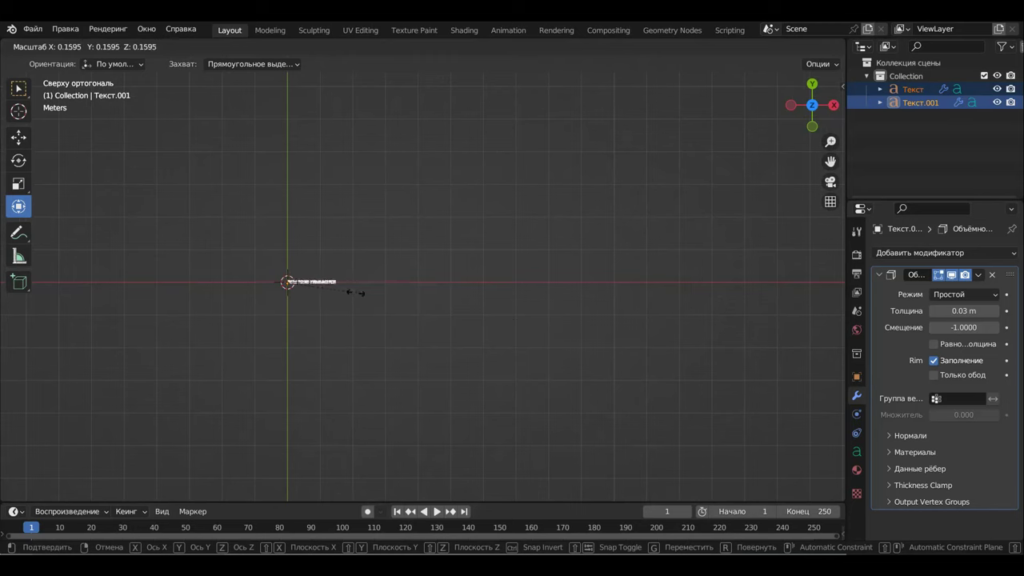
click(296, 280)
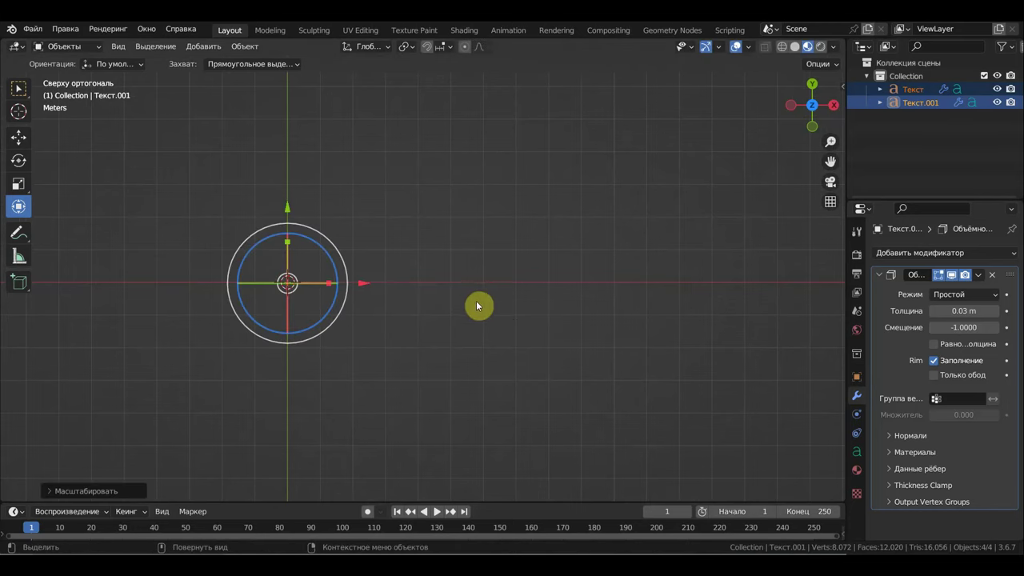
- Insert a scale (Масштаб) keyframe for the shrunken text at frame 1
drag(484, 501, 492, 436)
key(i)
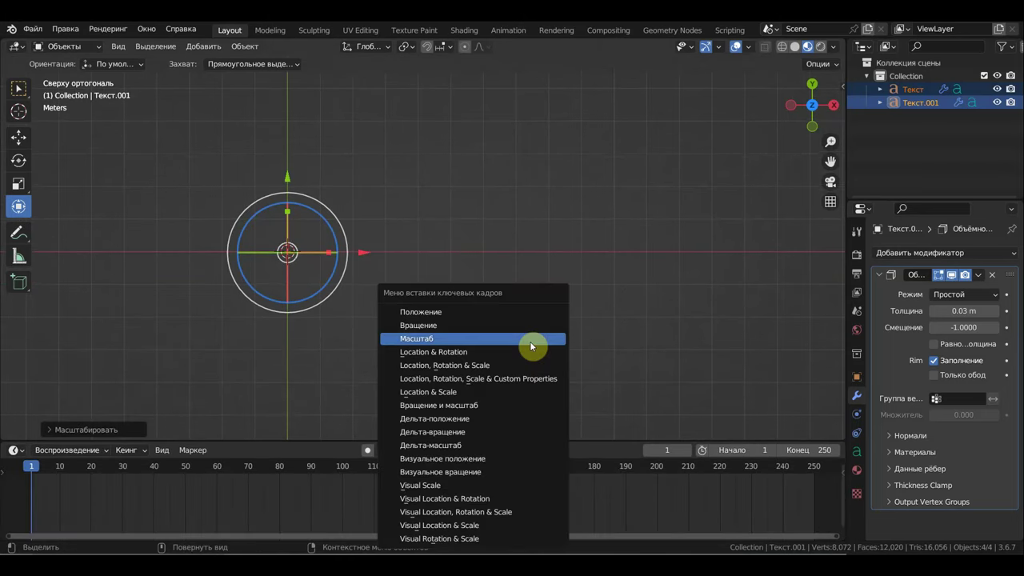
click(513, 365)
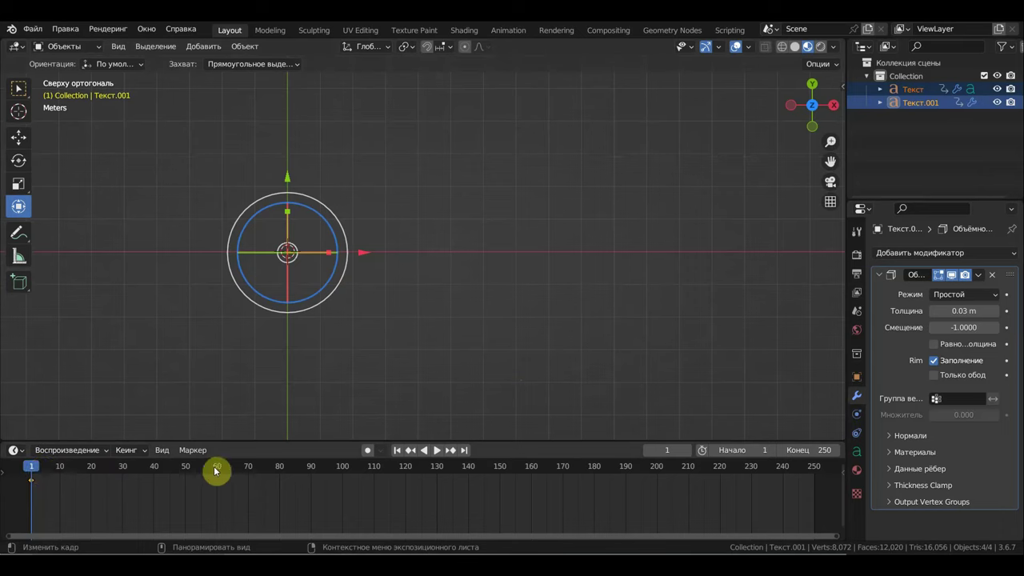
- At frame 70, scale the title back up to full size and insert a keyframe
click(248, 472)
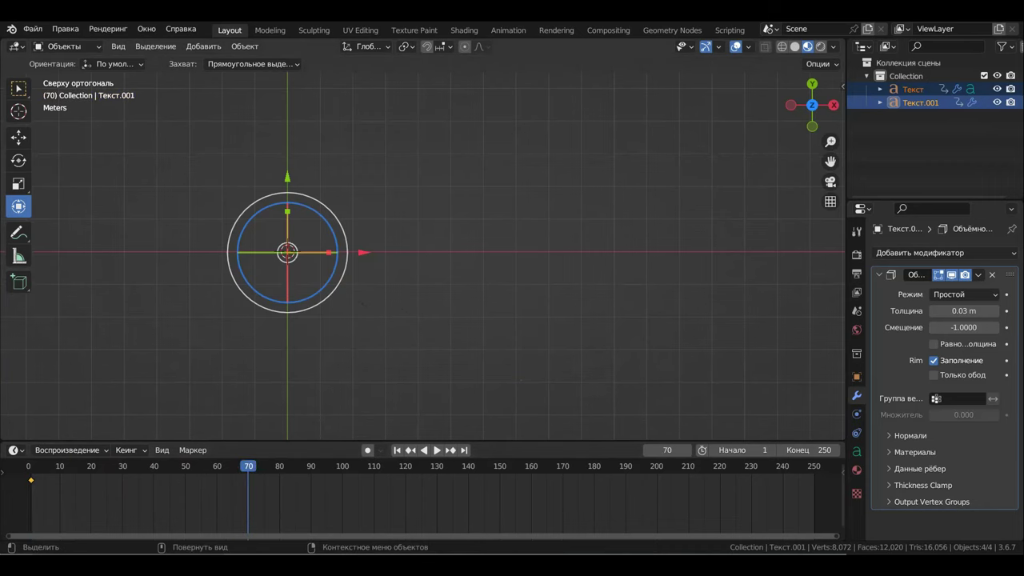
key(s)
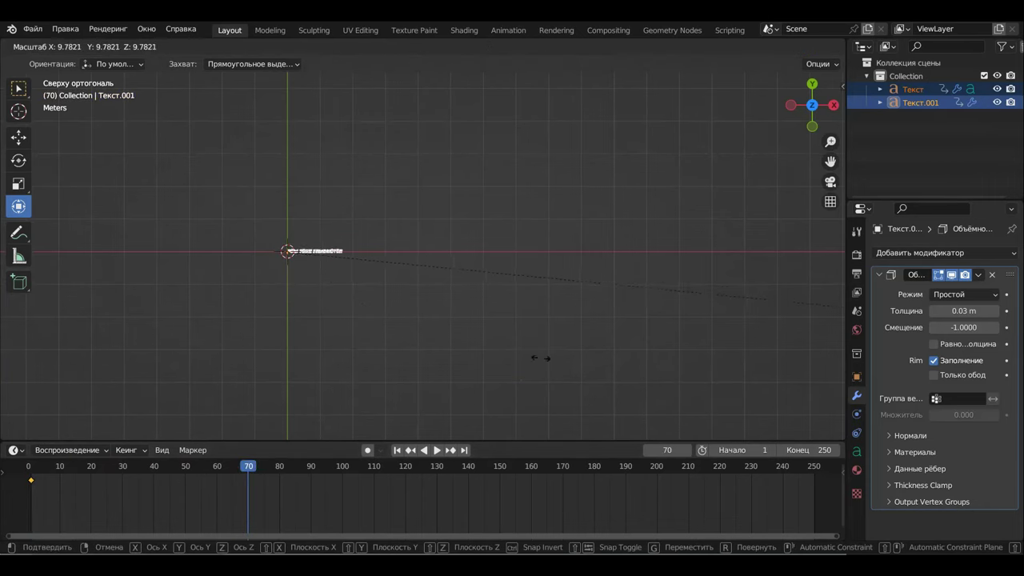
click(743, 356)
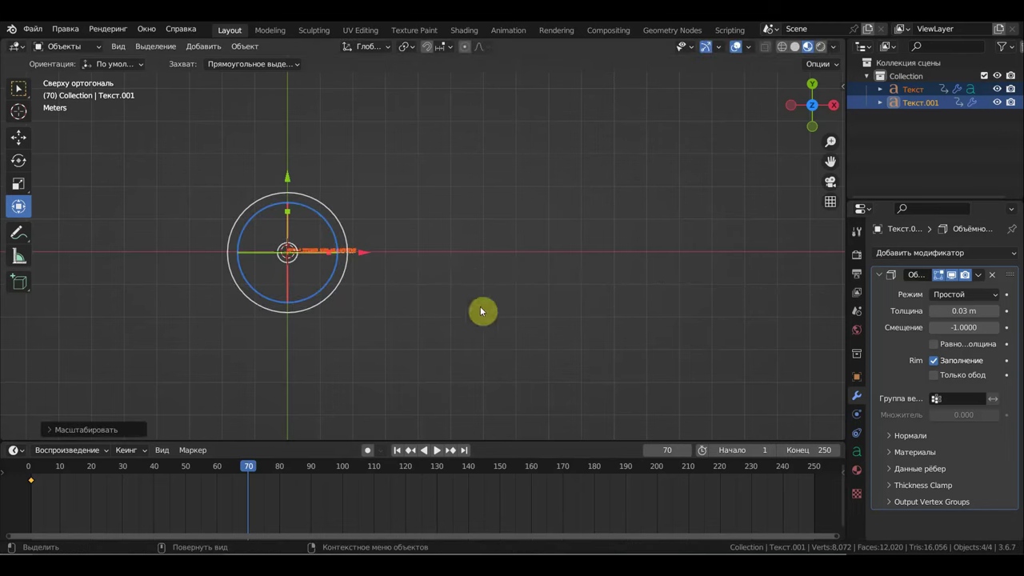
key(s)
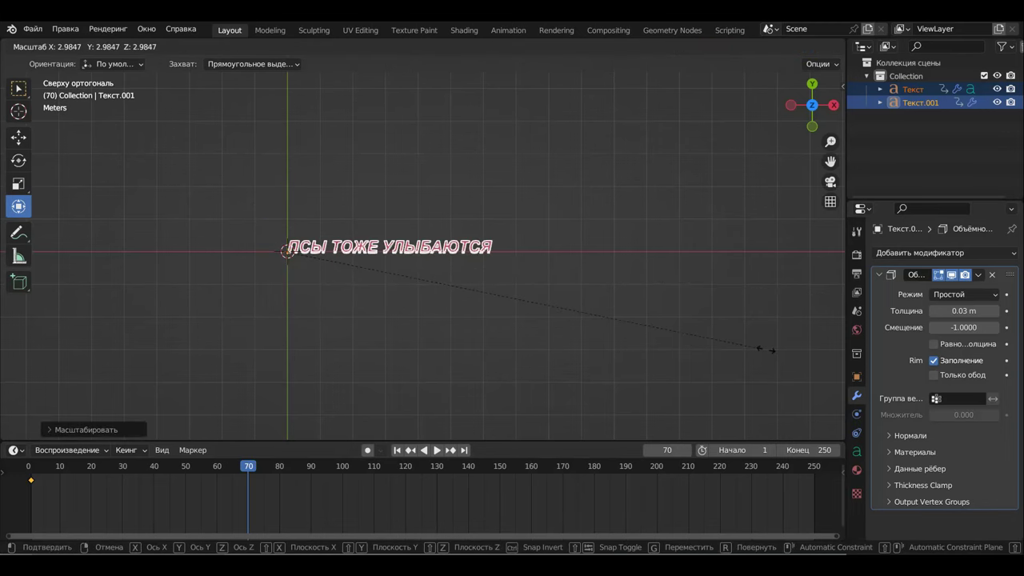
click(145, 372)
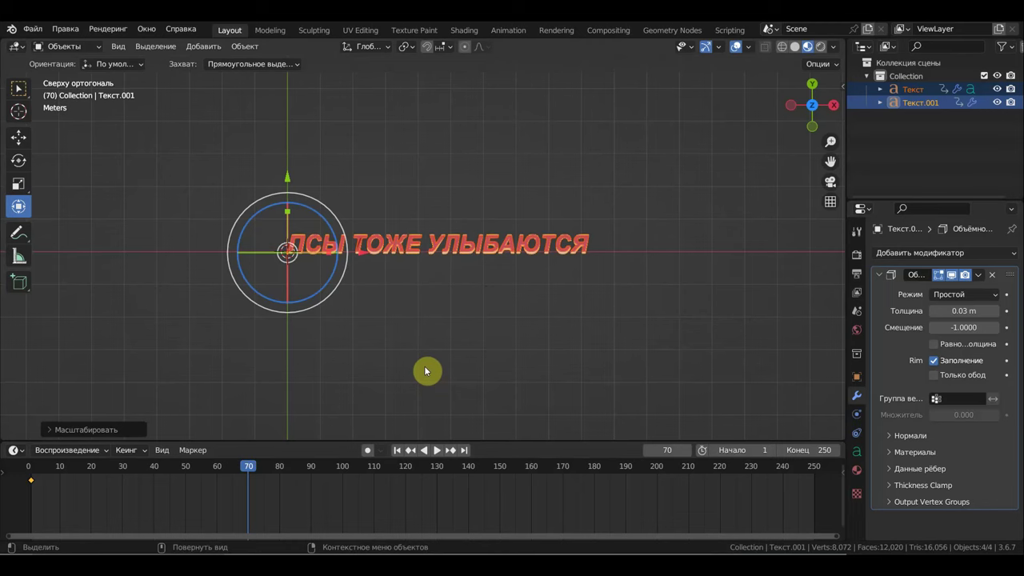
key(i)
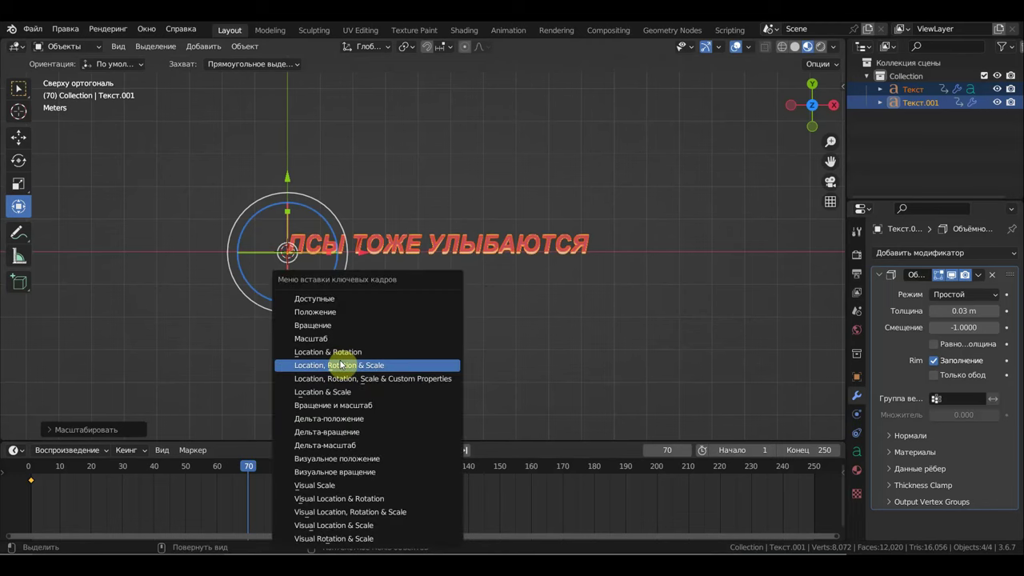
click(341, 366)
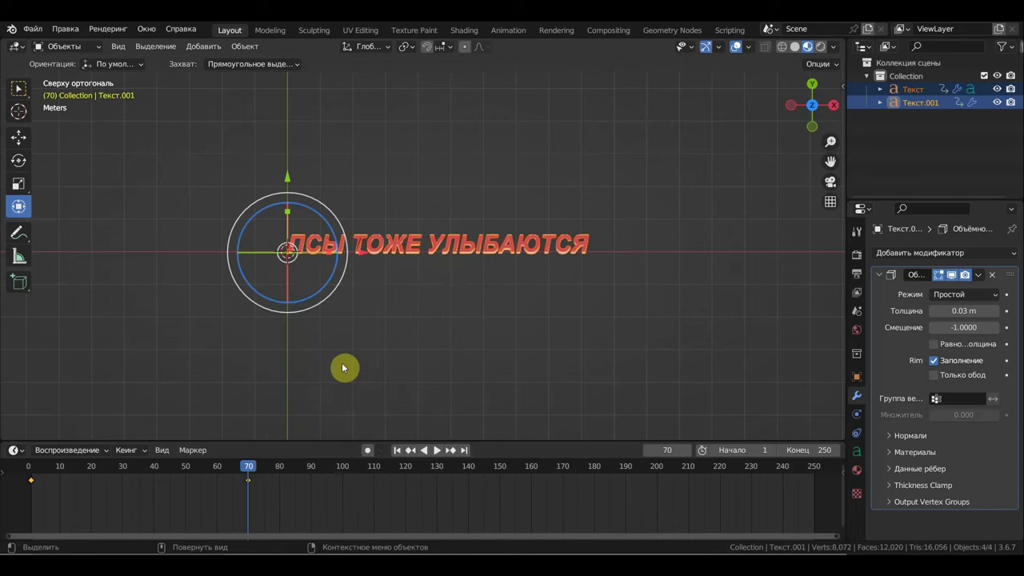
- Hide the transform gizmo and play and scrub the timeline to preview the title growing
click(21, 93)
key(ctrl+shift+space)
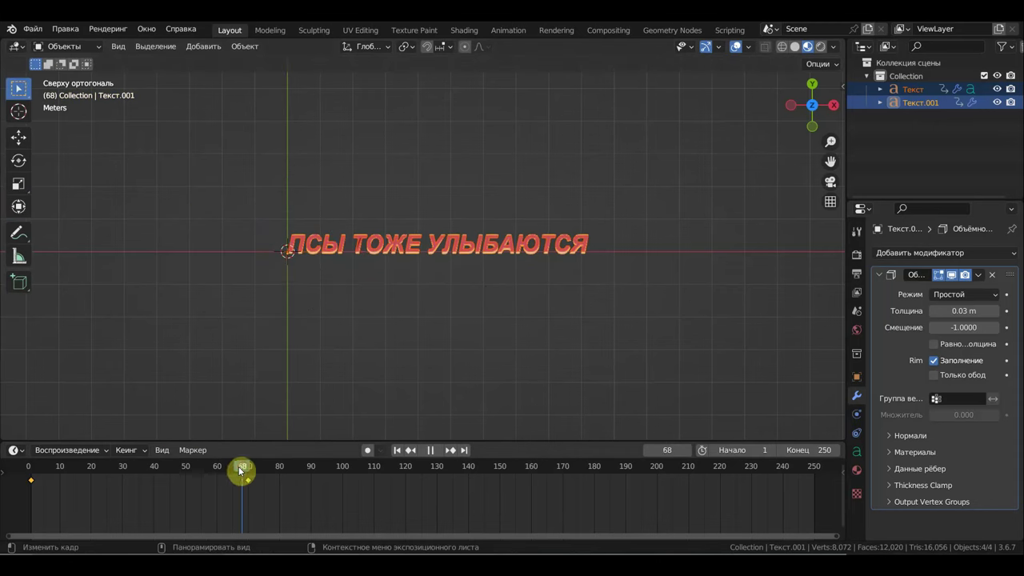
drag(142, 468, 177, 472)
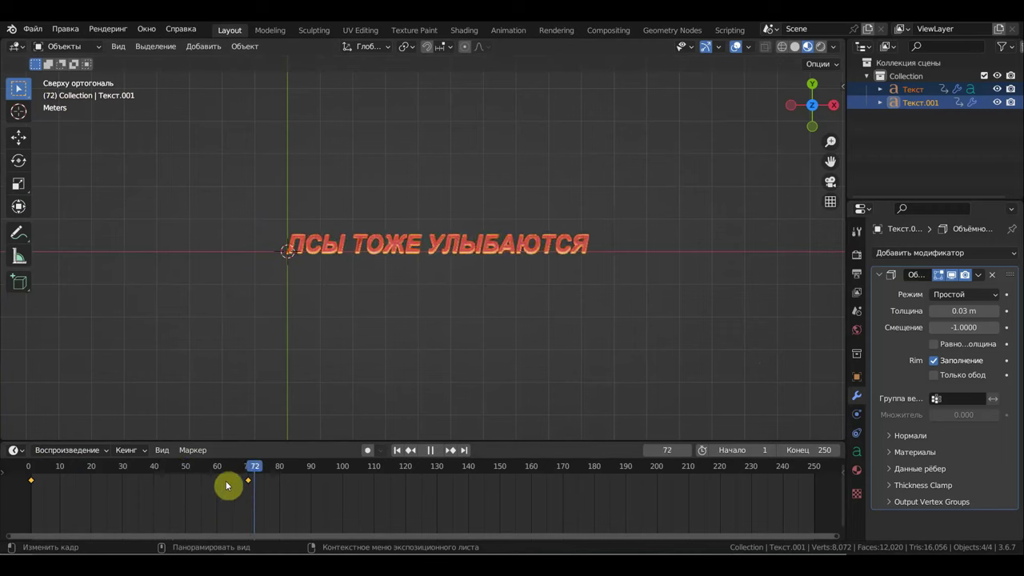
mouse_move(177, 472)
mouse_down()
mouse_move(86, 472)
mouse_move(248, 473)
mouse_up()
scroll(280, 252, up, 3)
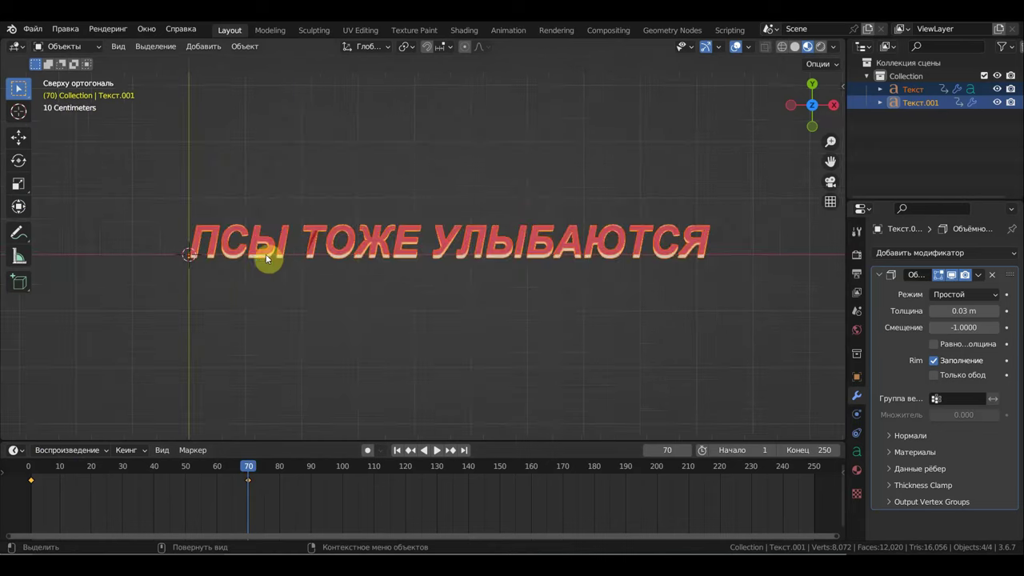
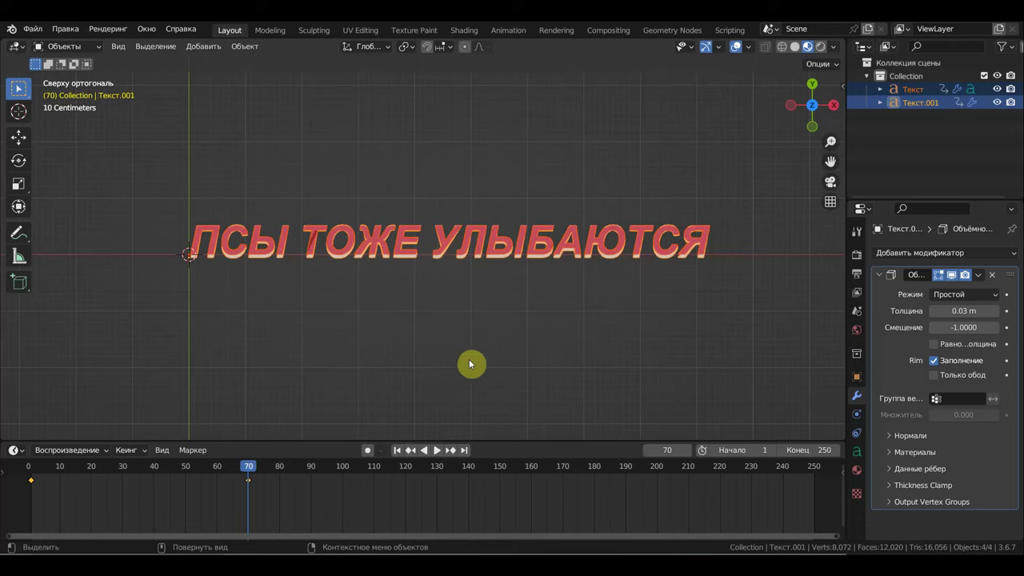
- Save the red title scene as заглавие.blend in the герой запада folder
scroll(465, 364, down, 3)
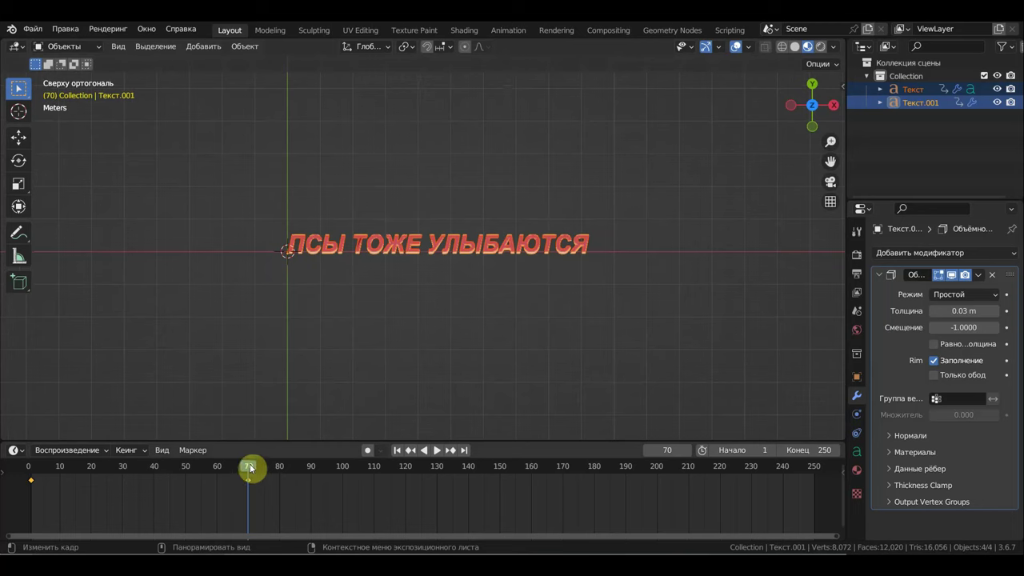
click(33, 30)
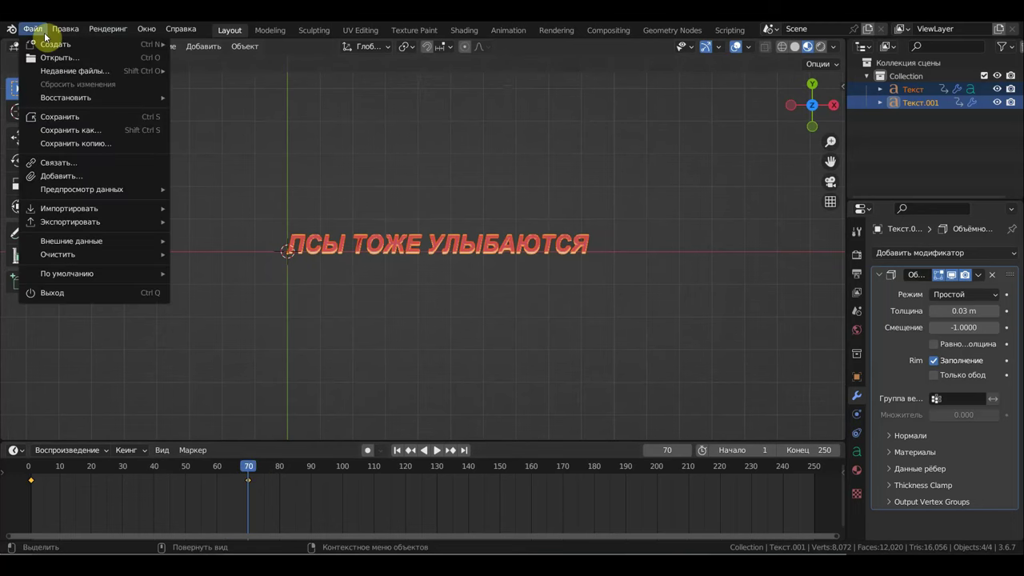
click(85, 130)
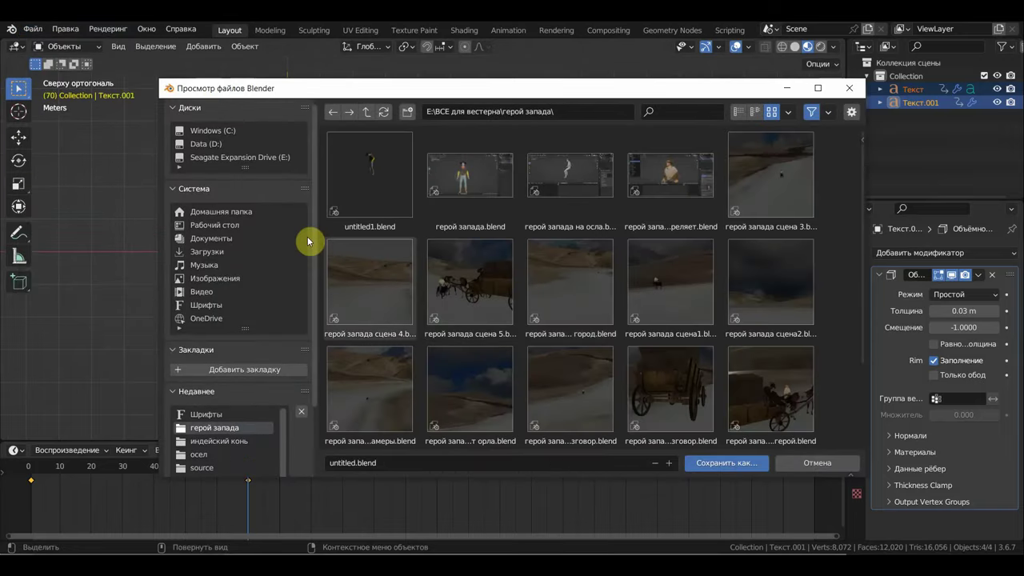
scroll(456, 267, down, 3)
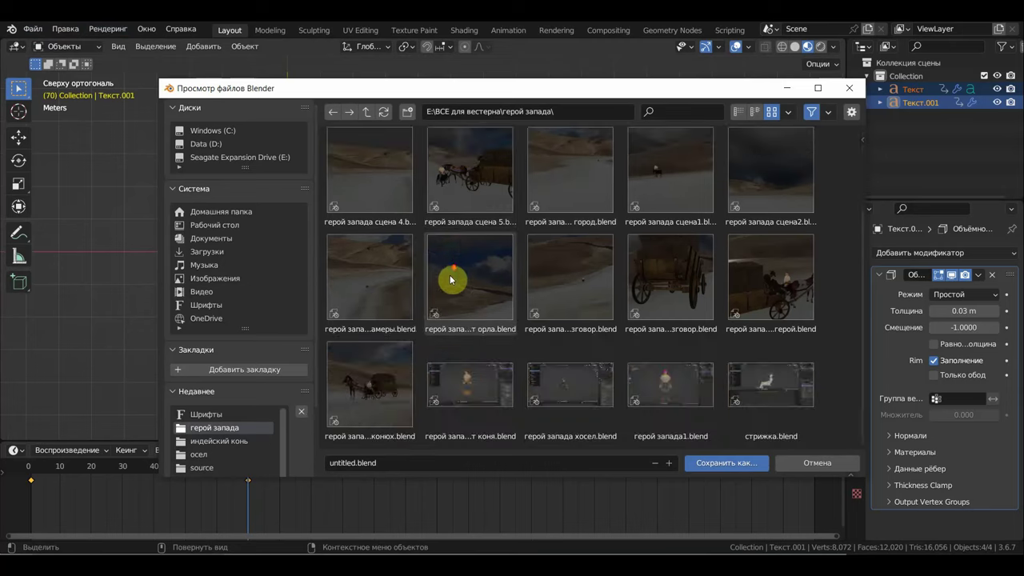
click(388, 464)
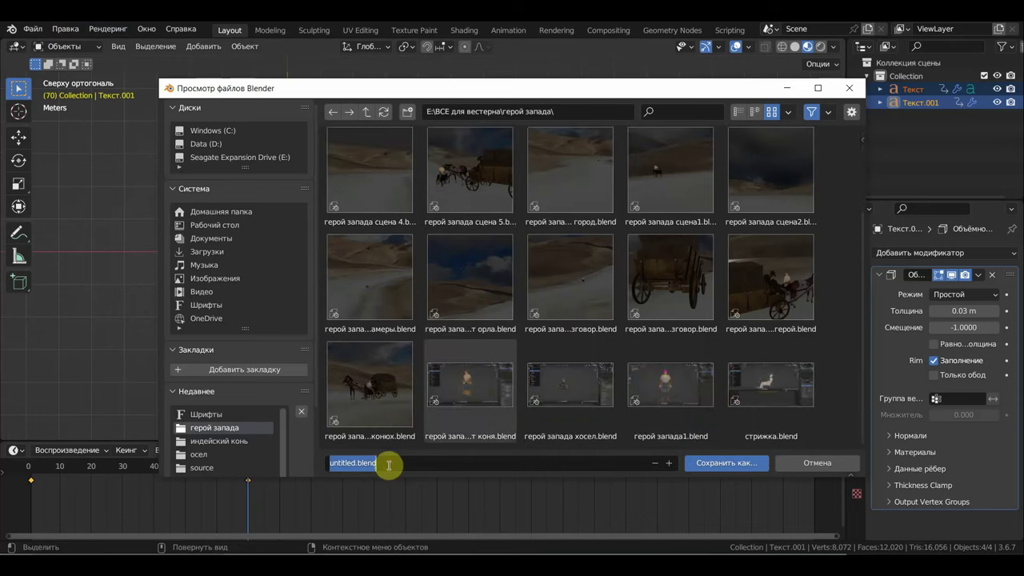
text(заглавие)
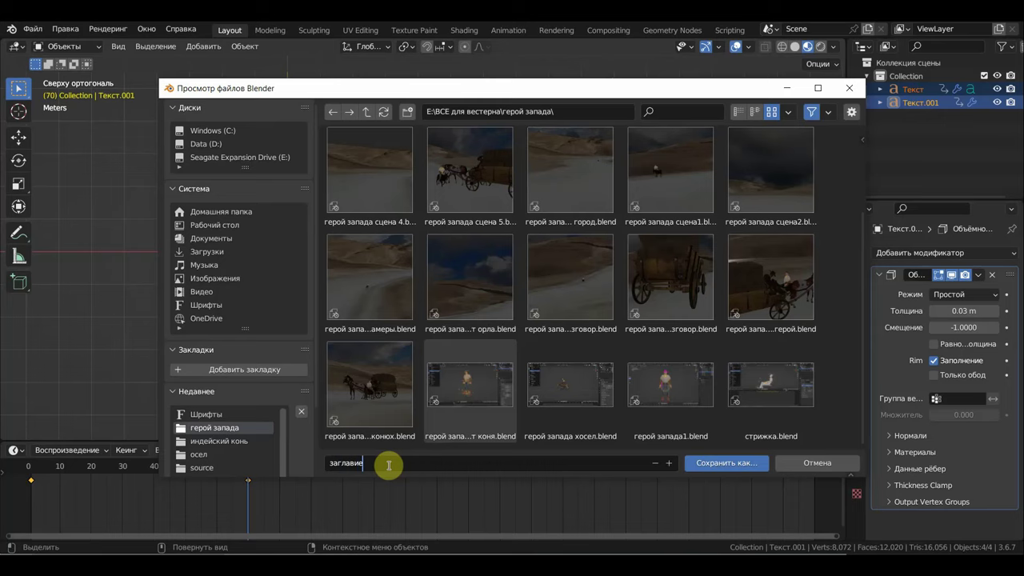
key(Return)
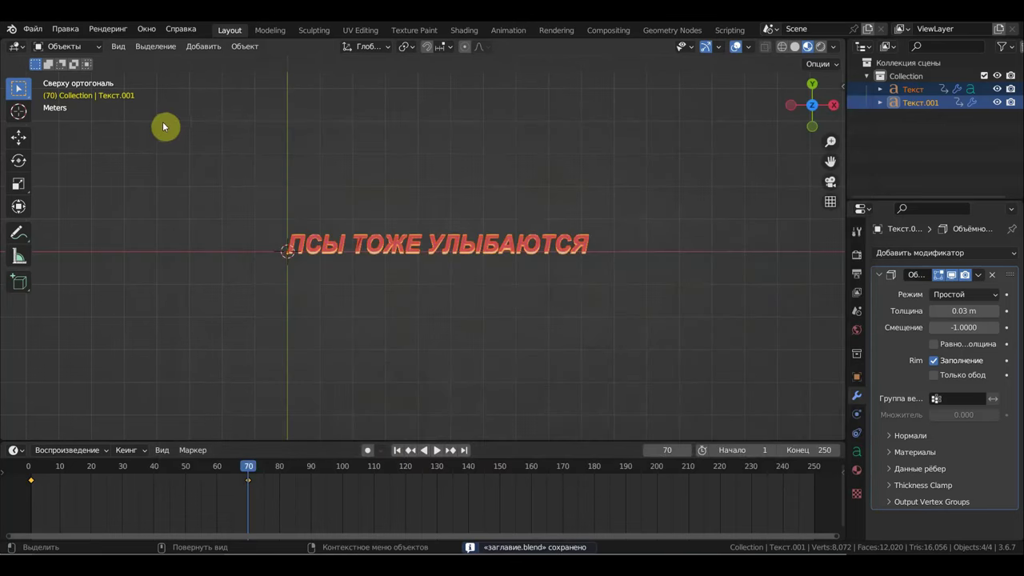
- Set the interface language to English with tooltips, interface and new data translated, then close Preferences
click(29, 30)
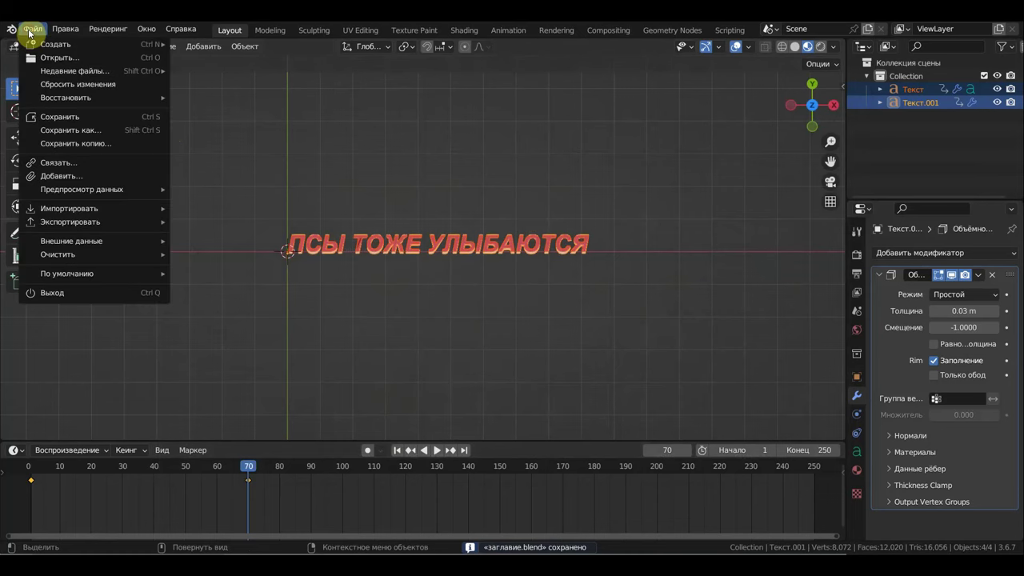
mouse_move(66, 29)
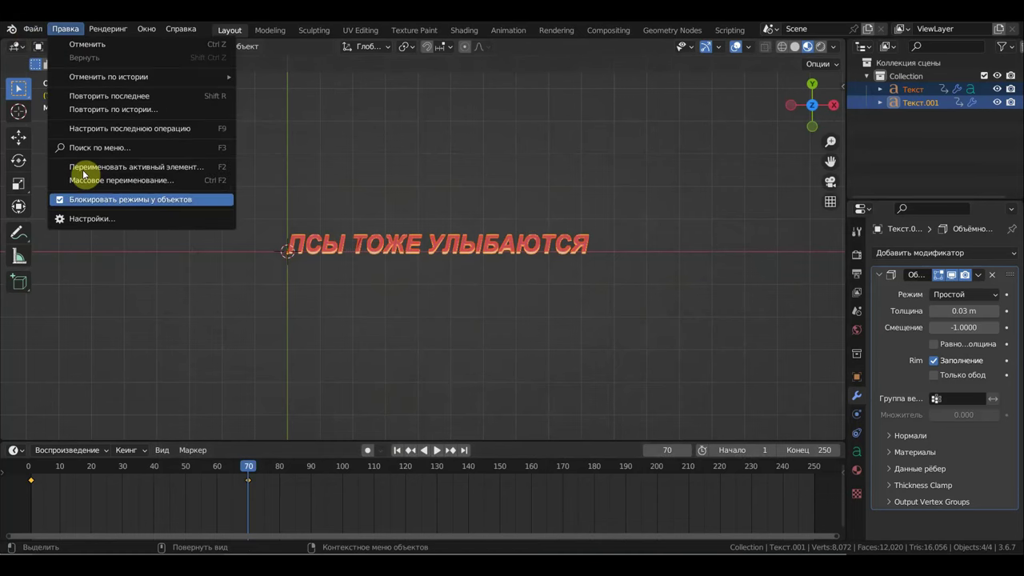
click(97, 219)
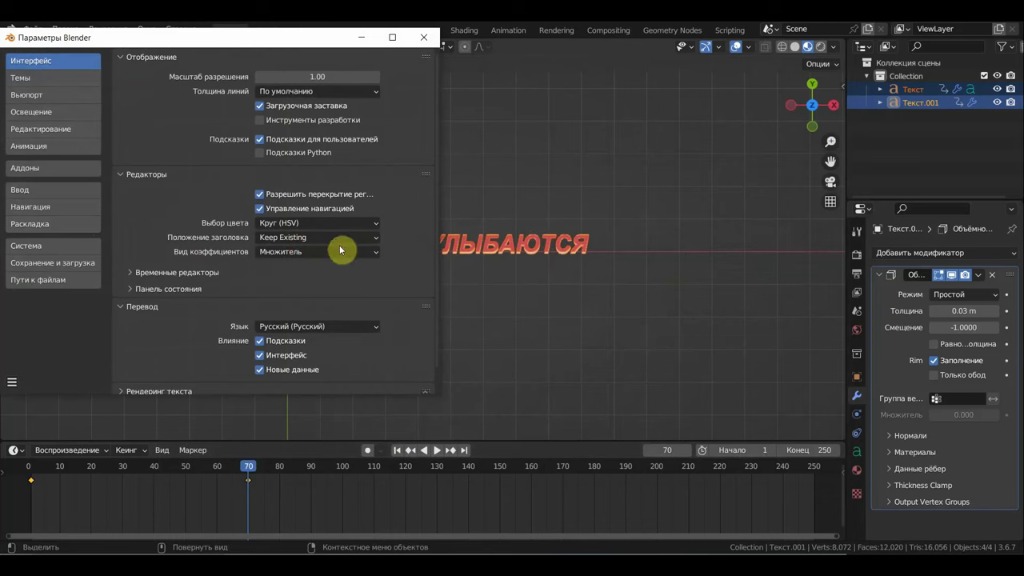
click(308, 327)
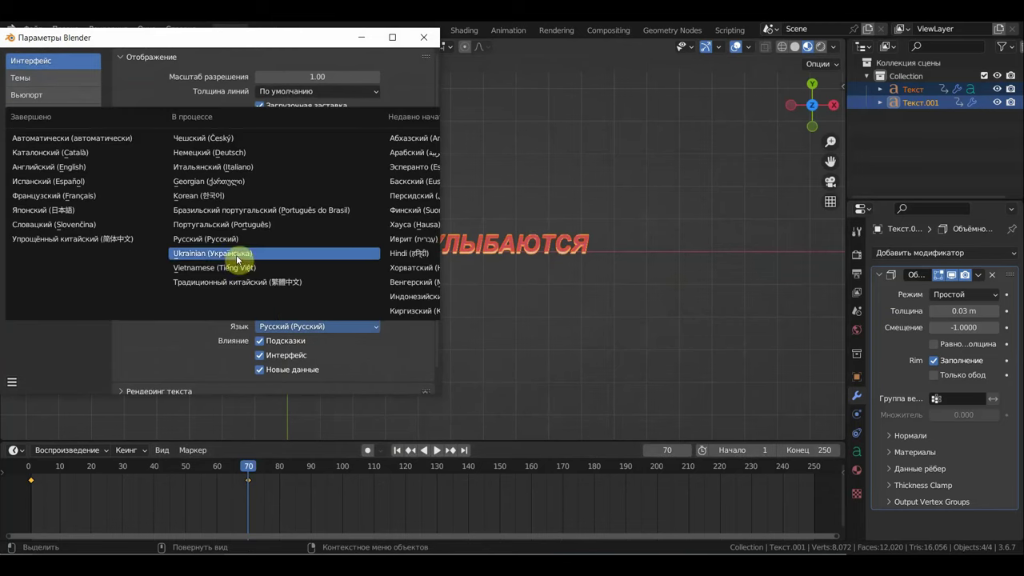
click(72, 166)
click(260, 339)
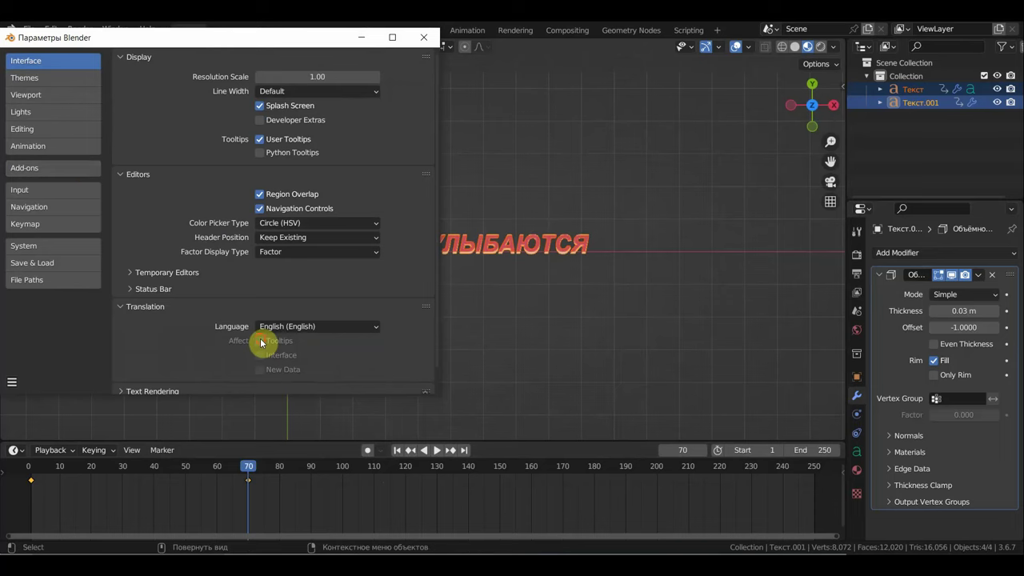
click(261, 355)
click(261, 368)
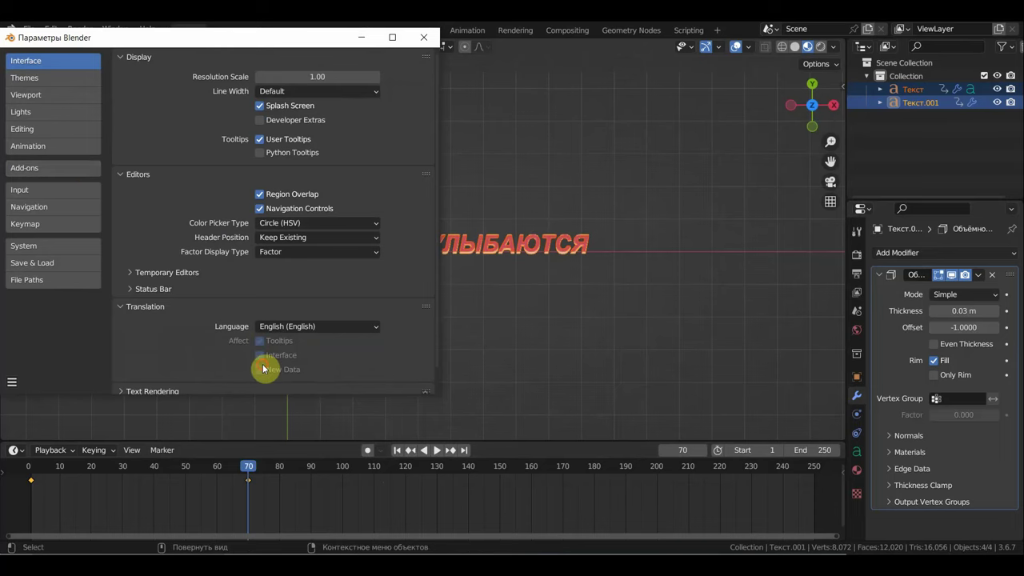
click(424, 38)
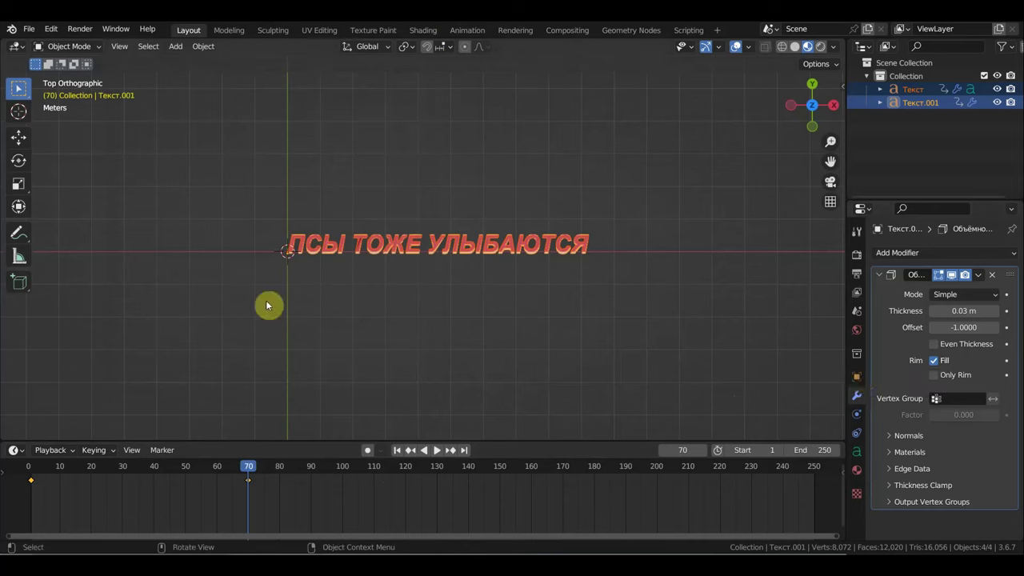
- Open the recent file герой запада сцена2.blend and orbit the view to see the horse rider
click(28, 31)
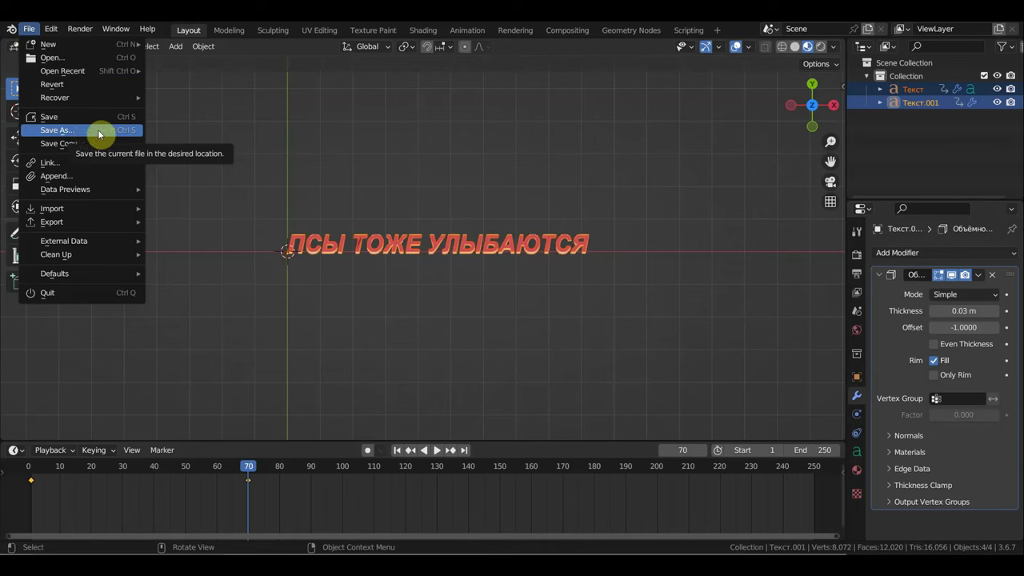
mouse_move(63, 70)
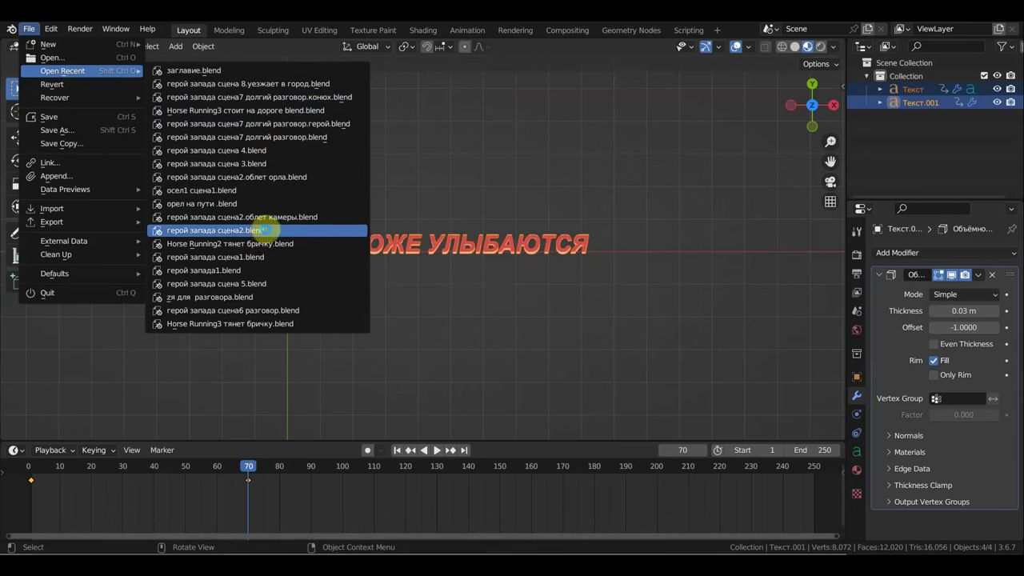
click(265, 231)
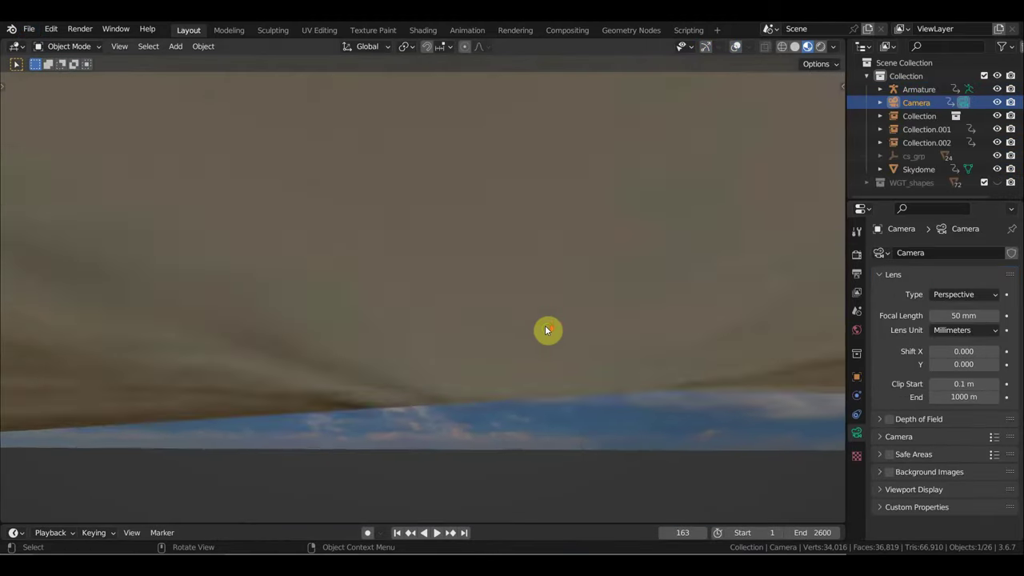
mouse_move(545, 327)
middle_down()
mouse_move(602, 362)
mouse_move(662, 370)
mouse_move(613, 370)
middle_up()
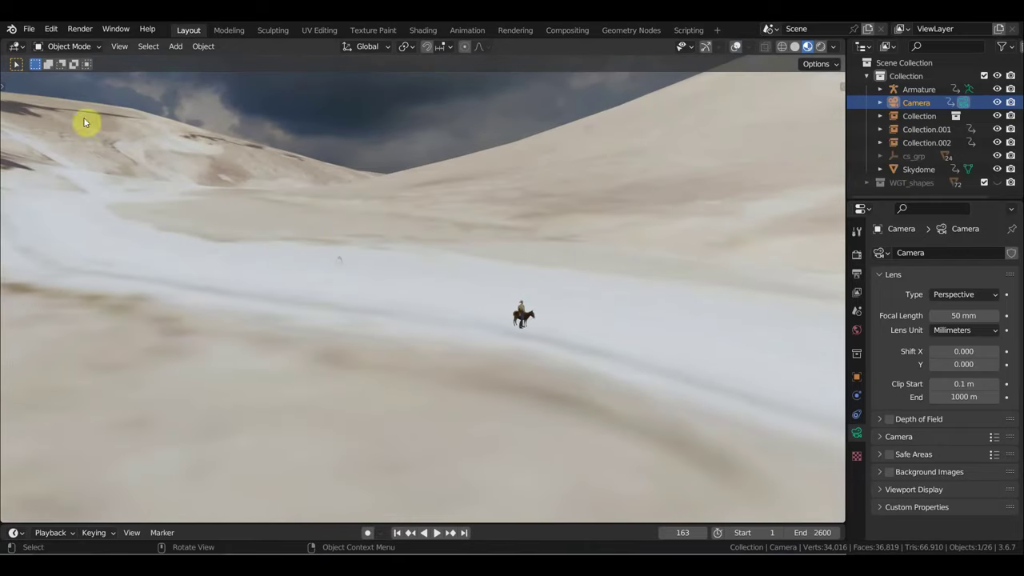
click(28, 32)
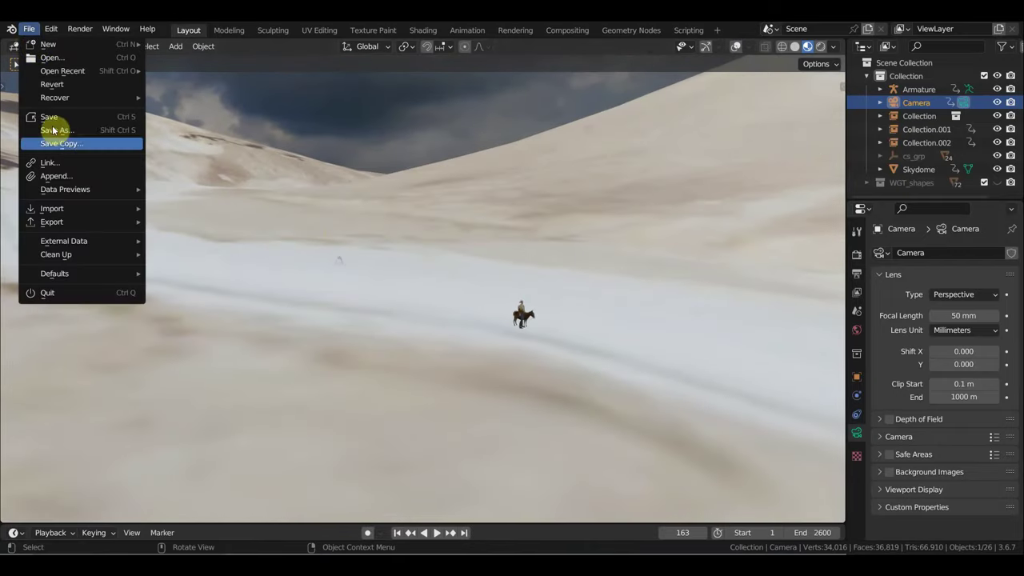
- Link the title Collection from заглавие.blend into the desert scene and scale it up about 4 times
click(64, 162)
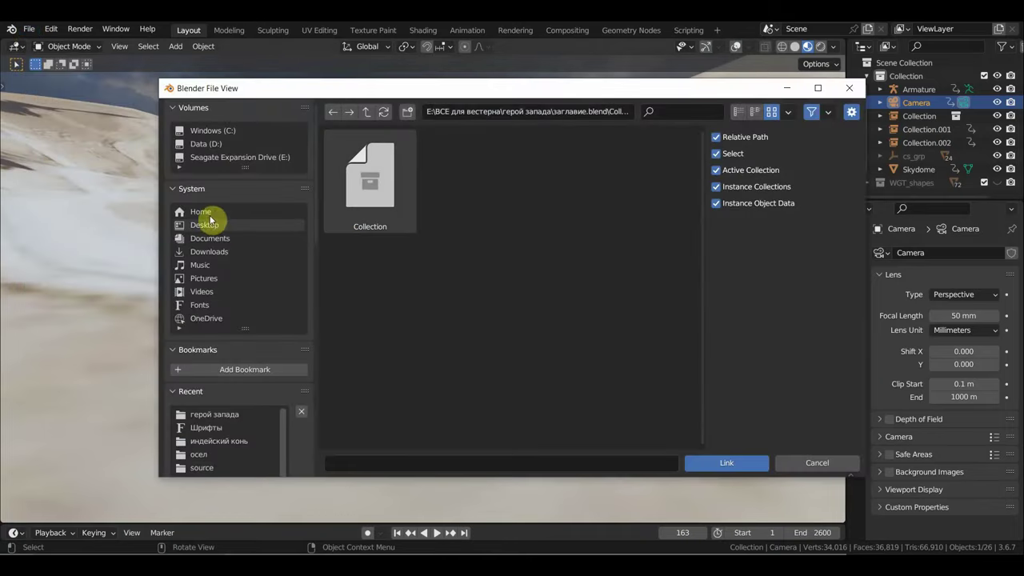
double_click(359, 217)
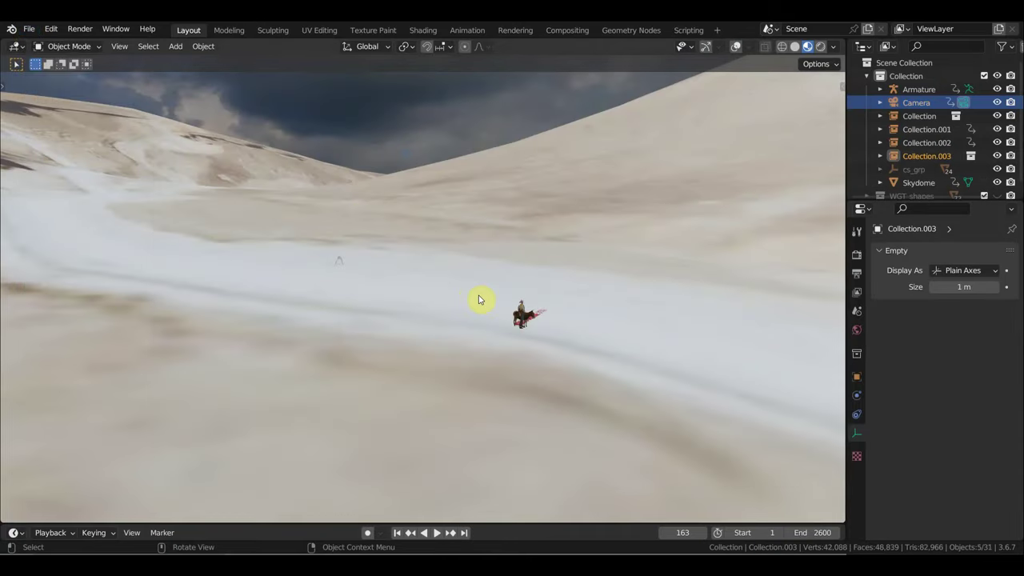
key(s)
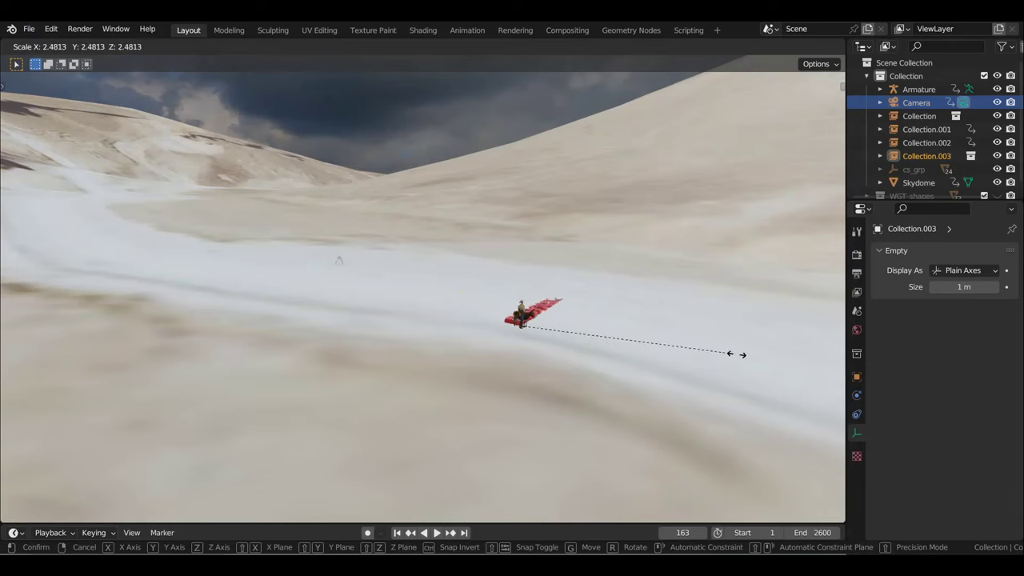
click(14, 383)
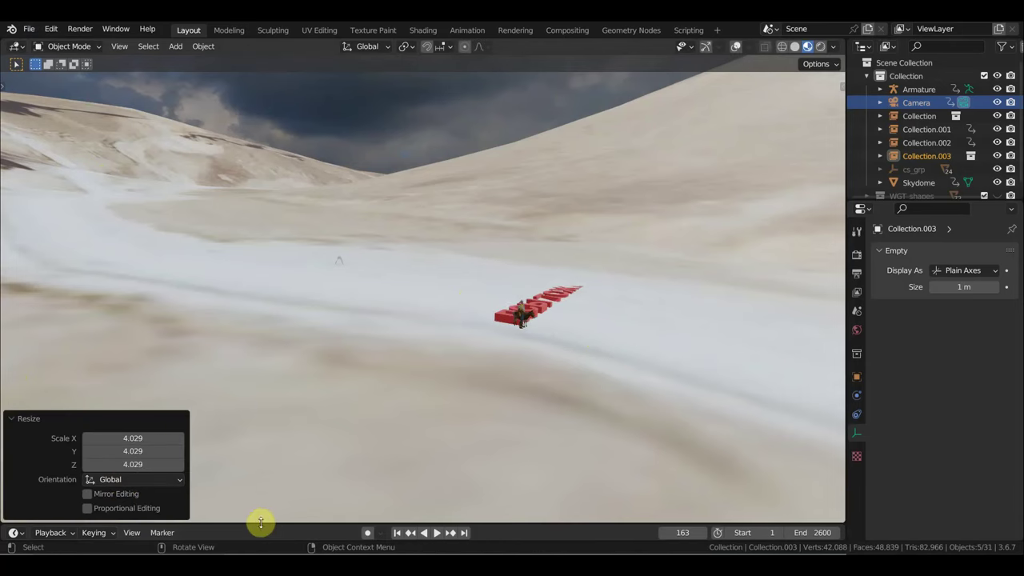
- Enlarge the timeline and play the title animation from frame 62 to preview it
mouse_move(261, 523)
mouse_down()
mouse_move(269, 455)
mouse_move(256, 462)
mouse_up()
click(245, 488)
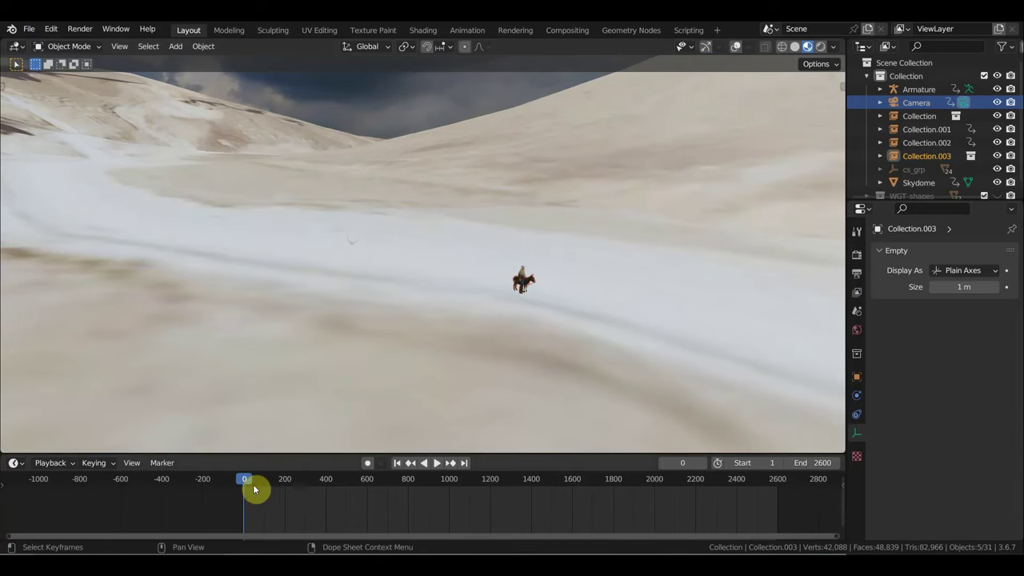
click(257, 486)
key(space)
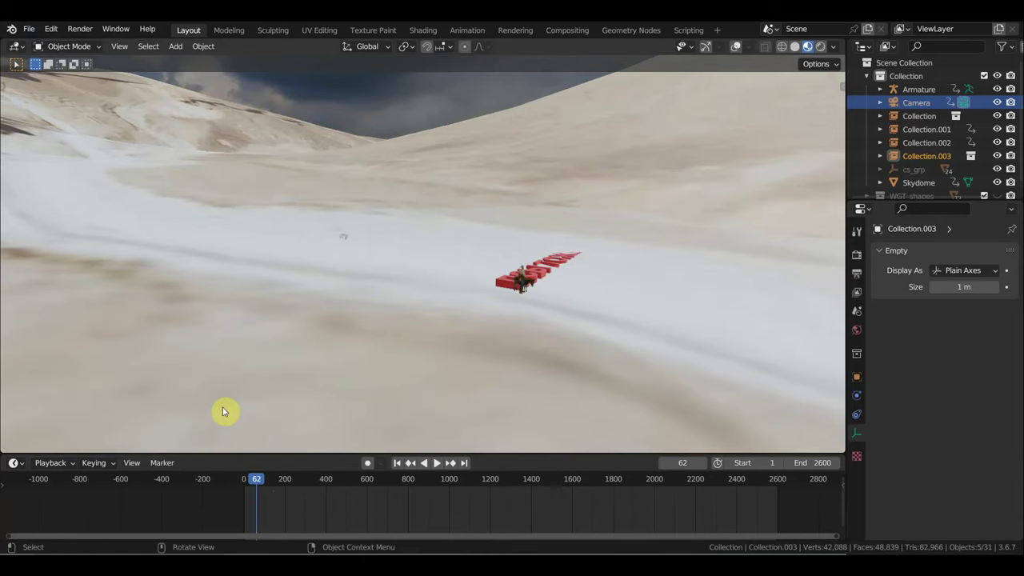
- Show the navigation gizmos and tool sidebar, select the linked title and activate the Transform tool
click(16, 46)
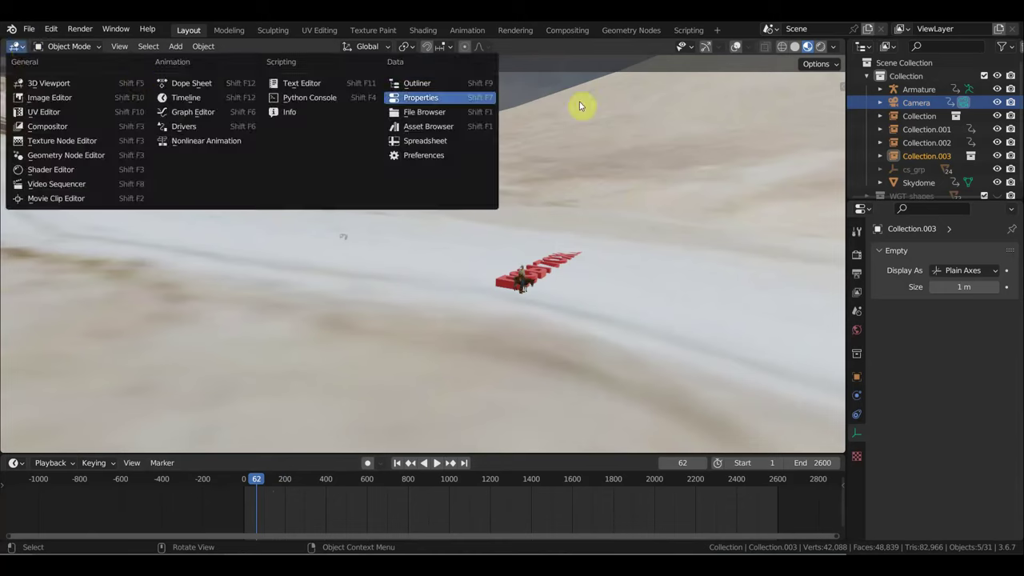
click(16, 47)
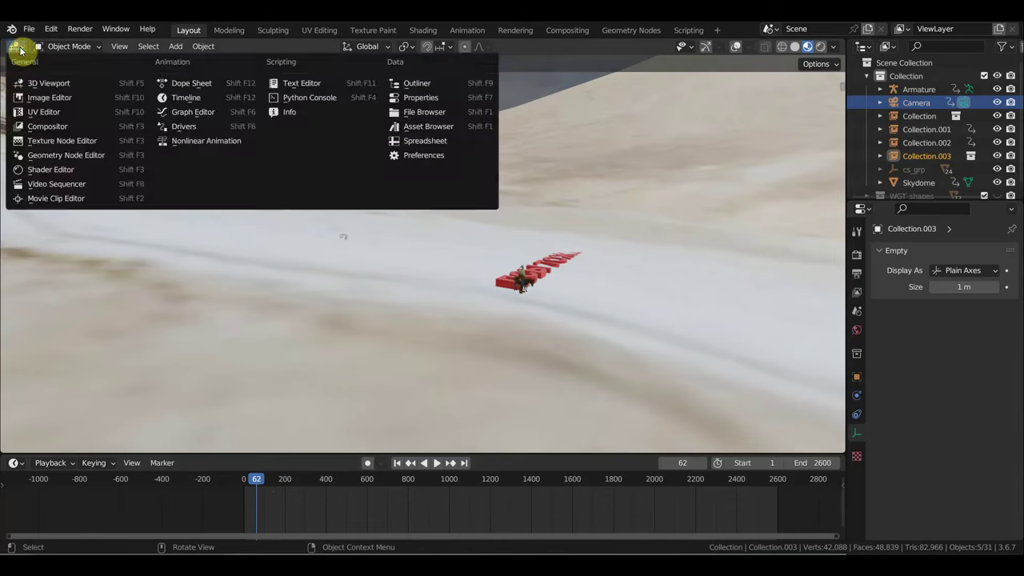
click(19, 48)
click(705, 46)
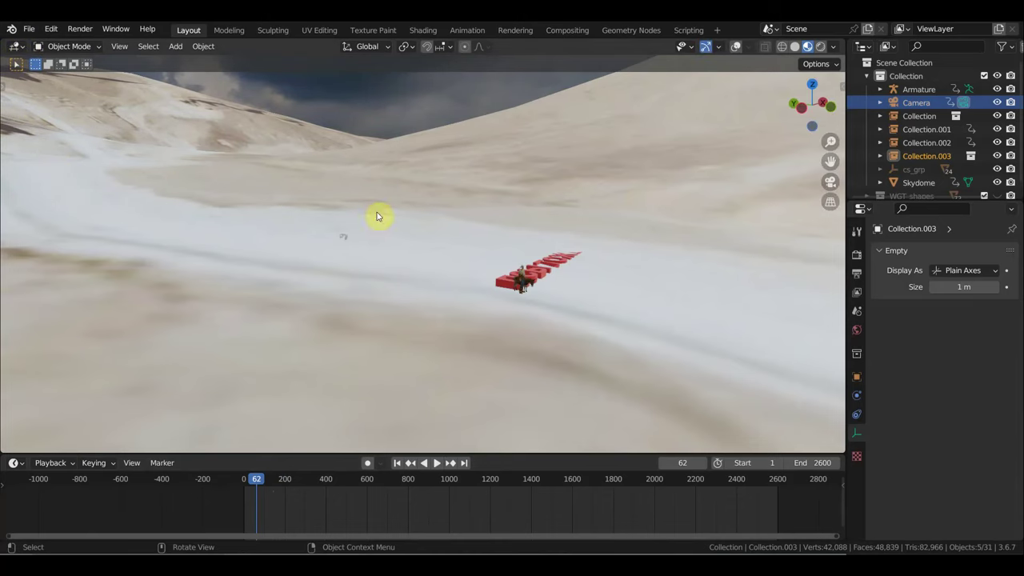
key(t)
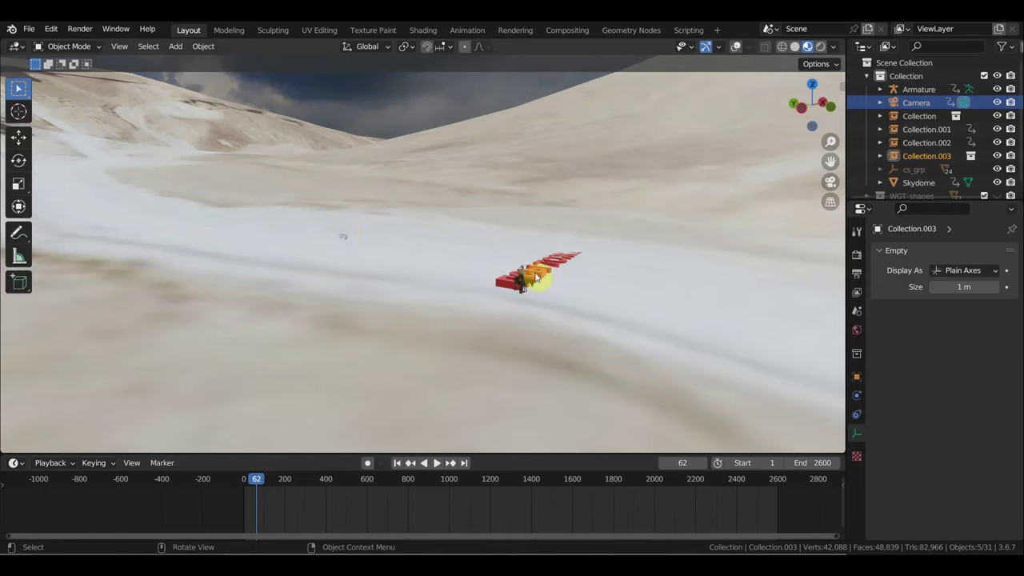
click(536, 275)
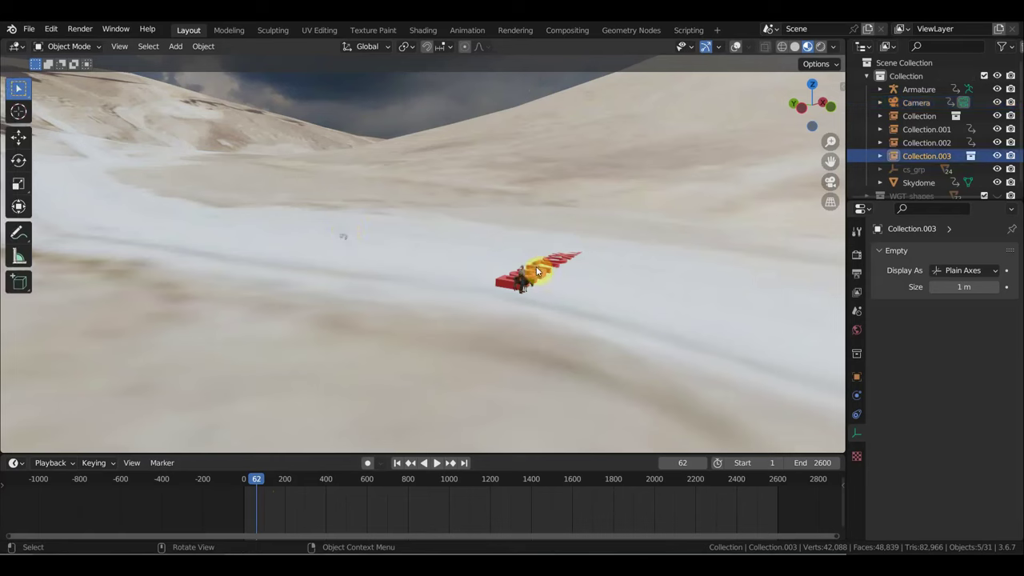
click(18, 206)
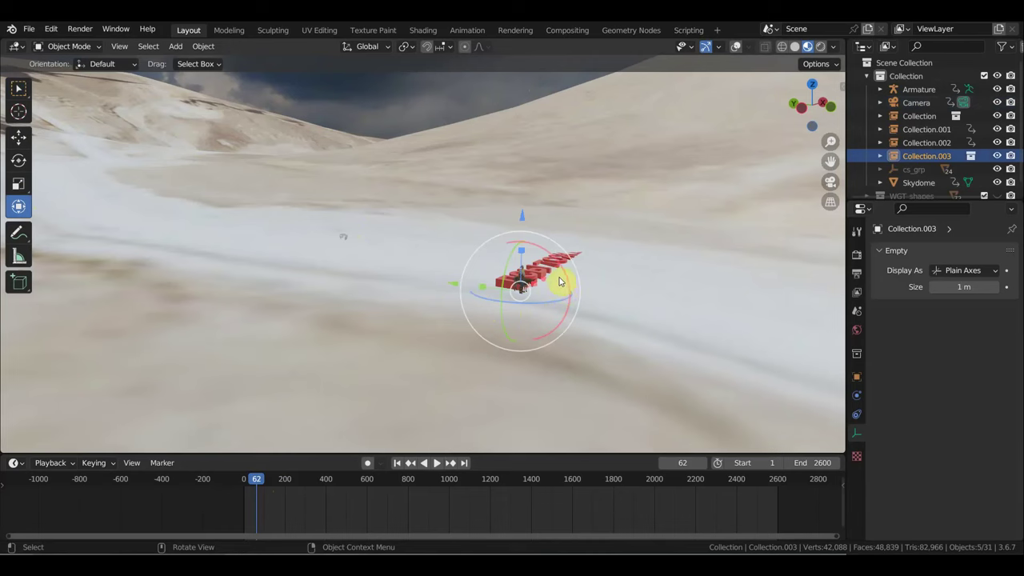
- Stand the title upright by rotating it on X and moving it along Y and Z
mouse_move(564, 274)
mouse_down()
mouse_move(580, 332)
mouse_move(570, 391)
mouse_up()
drag(452, 286, 182, 243)
drag(250, 189, 240, 163)
- In camera view, scale the title to 0.261, then position and level it inside the frame
key(KP_0)
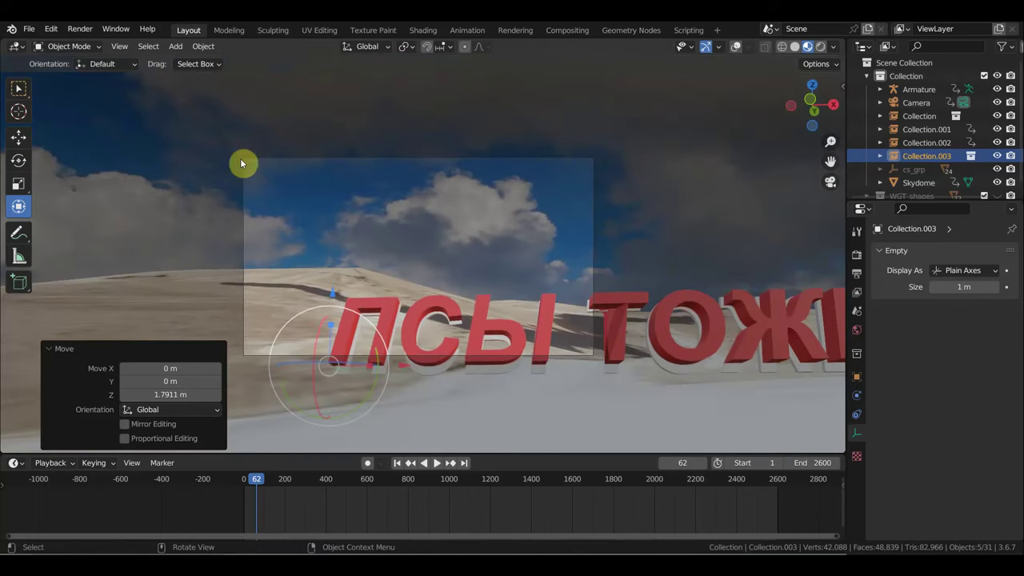
key(s)
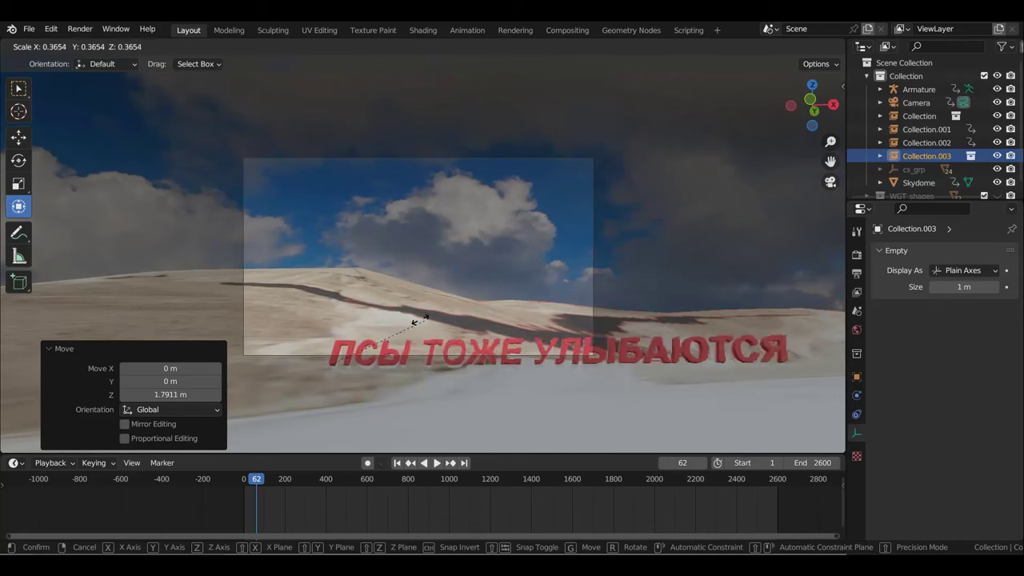
click(427, 332)
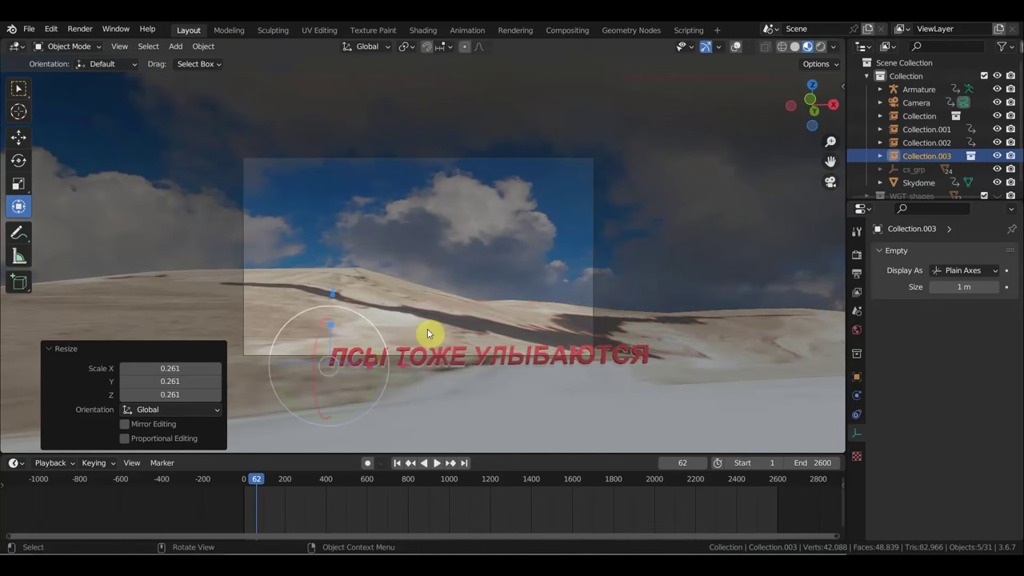
key(g)
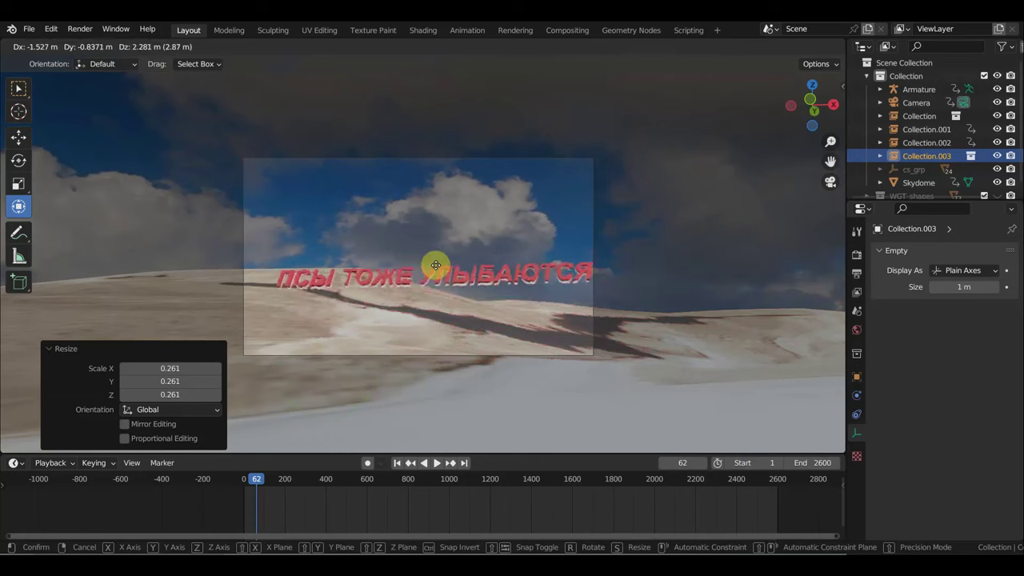
click(429, 248)
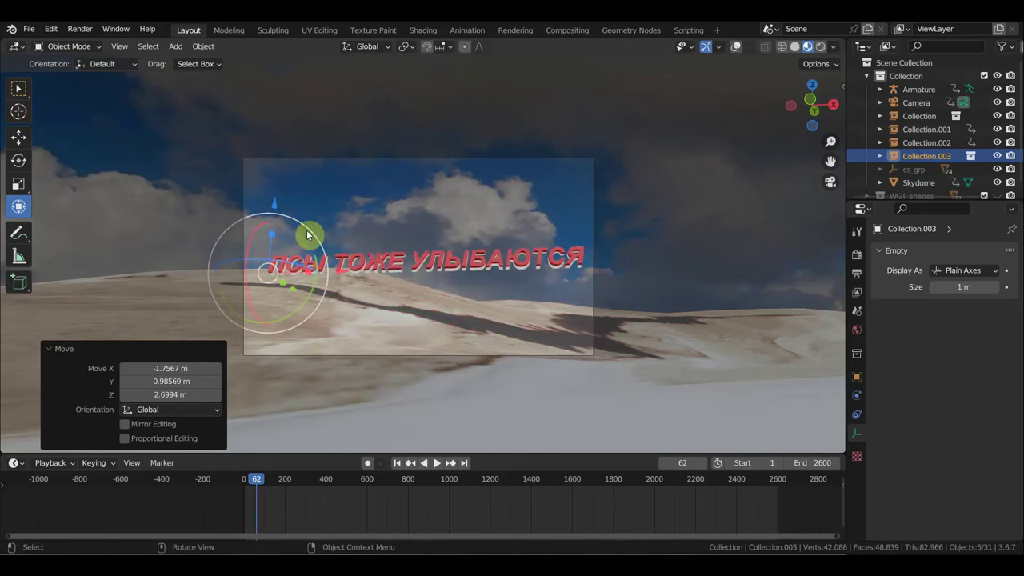
drag(311, 233, 328, 235)
mouse_move(328, 235)
middle_down()
mouse_move(532, 317)
mouse_move(427, 313)
mouse_move(393, 300)
middle_up()
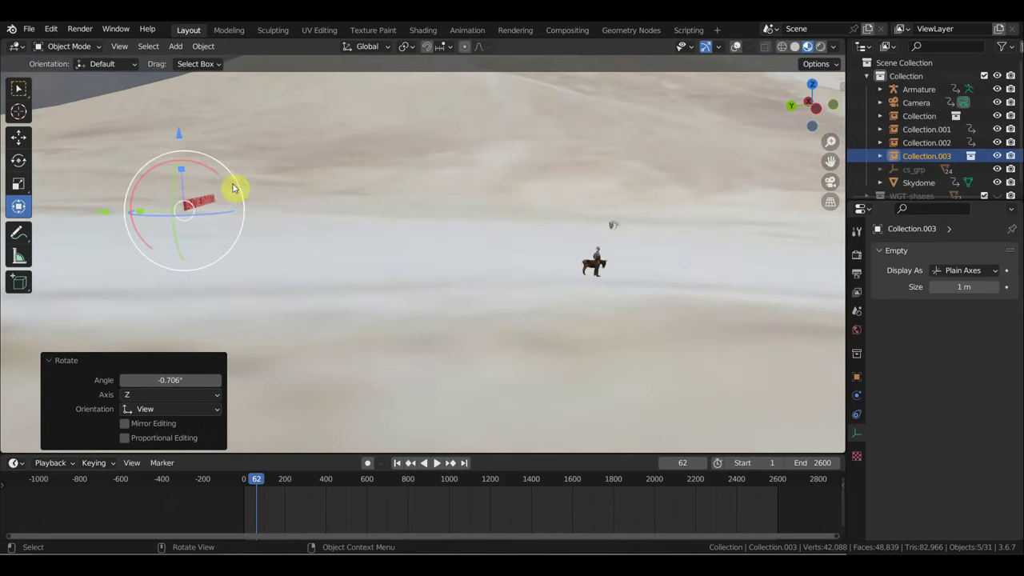
drag(235, 190, 245, 192)
key(KP_0)
drag(344, 269, 325, 251)
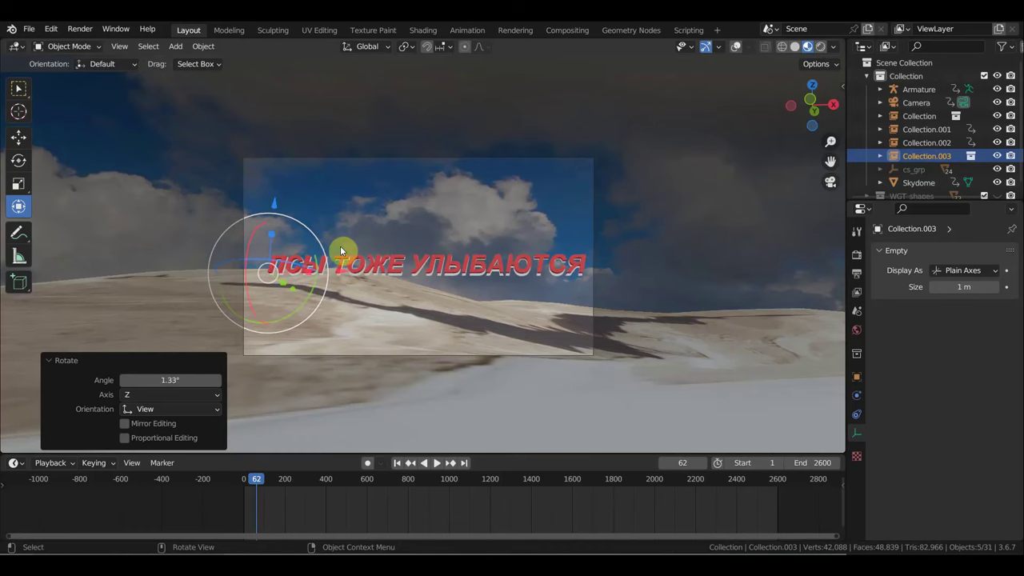
key(g)
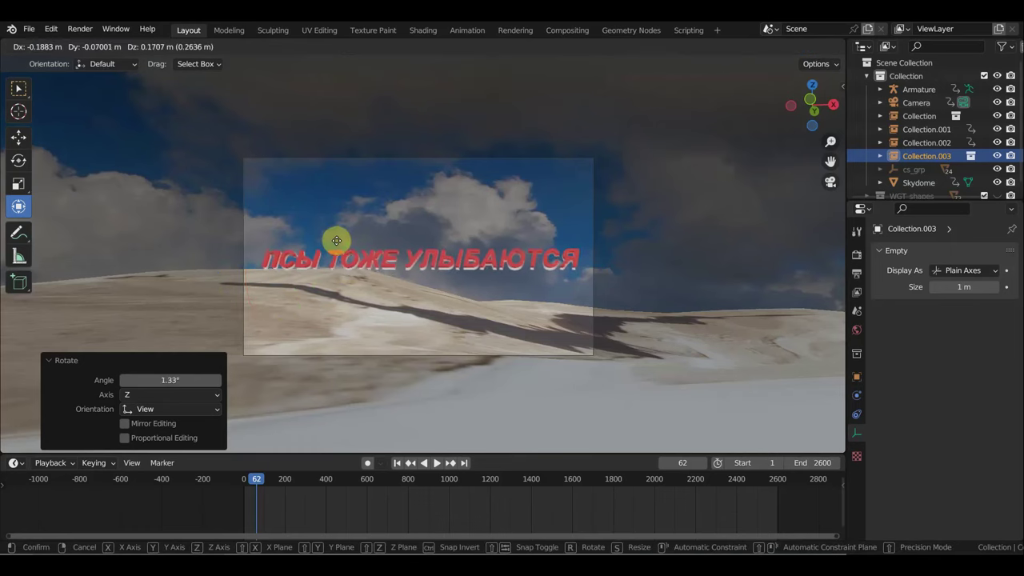
click(337, 256)
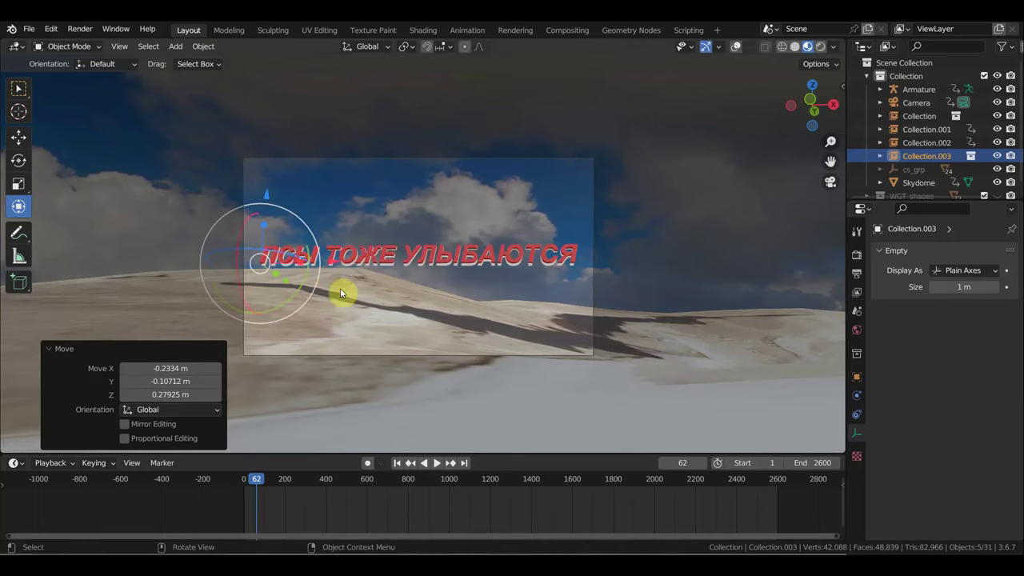
- Keyframe the title's location and rotation at frame 62 and frame 0, then play back the animation
drag(264, 483, 253, 481)
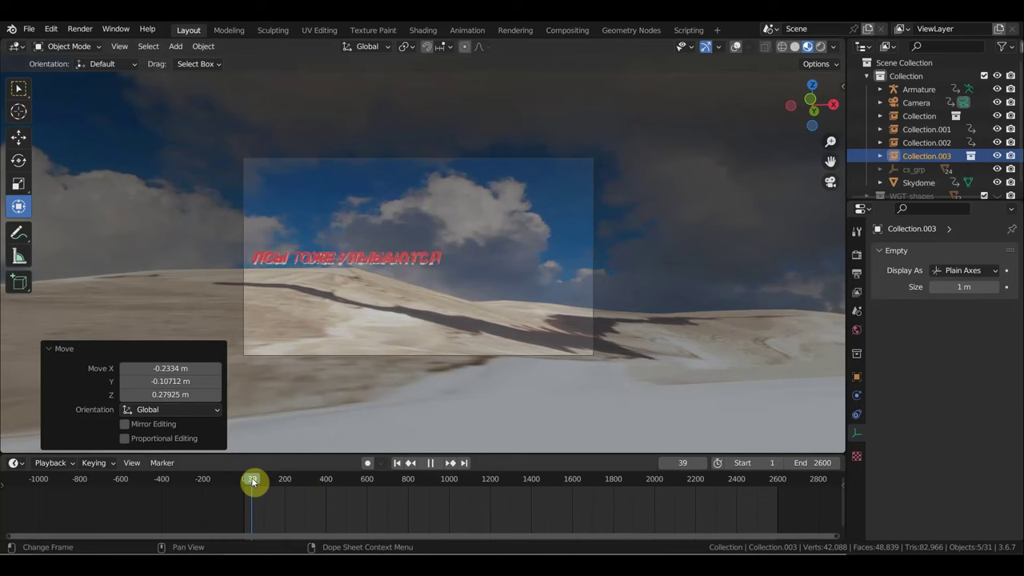
mouse_move(253, 481)
mouse_down()
mouse_move(268, 486)
mouse_move(257, 483)
mouse_up()
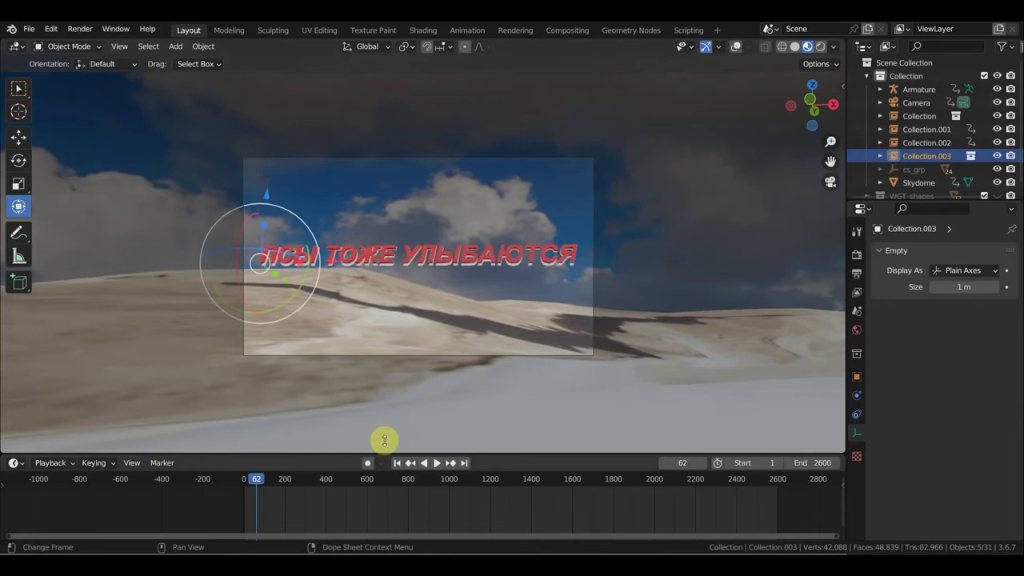
key(i)
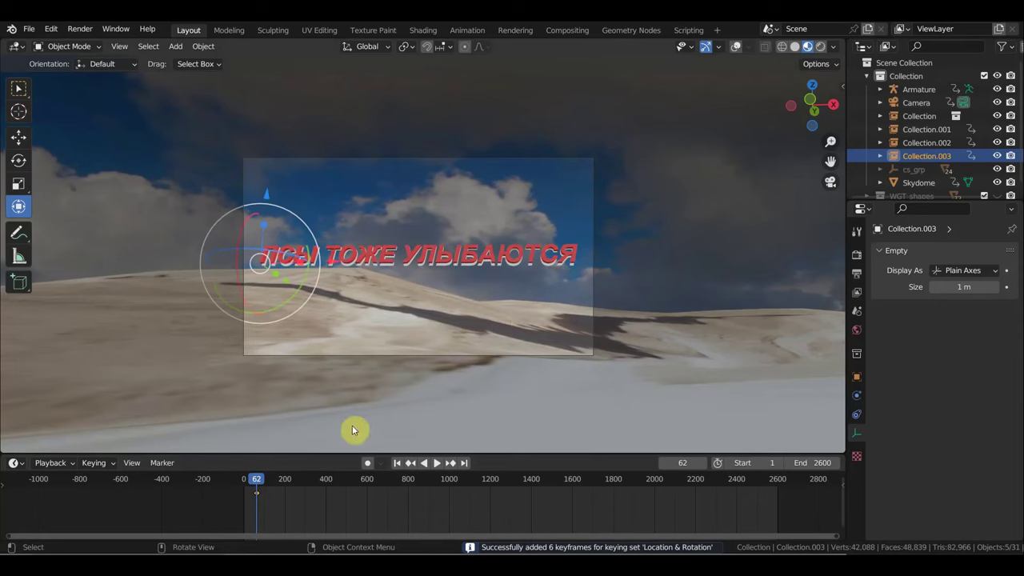
drag(250, 481, 242, 480)
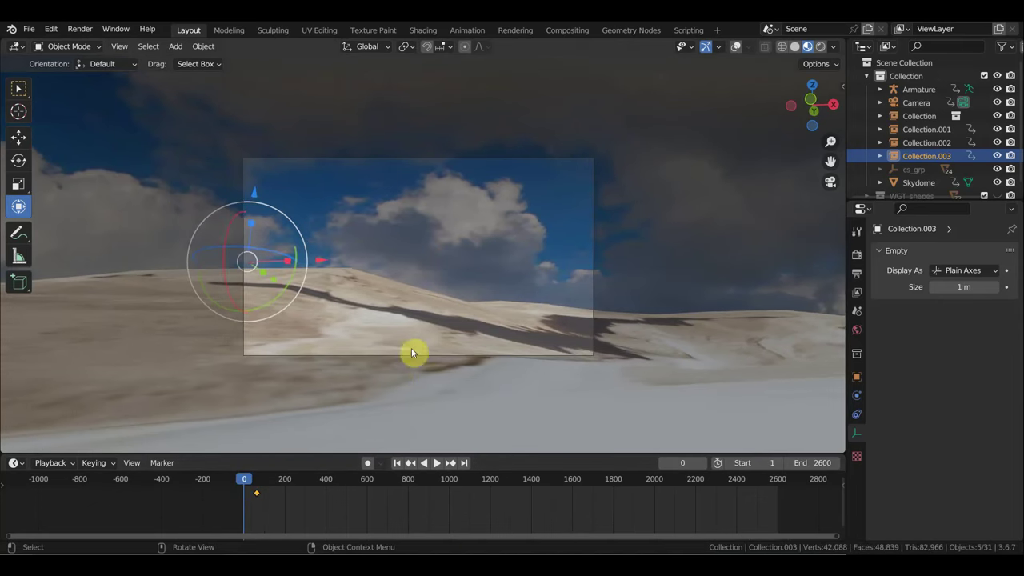
key(i)
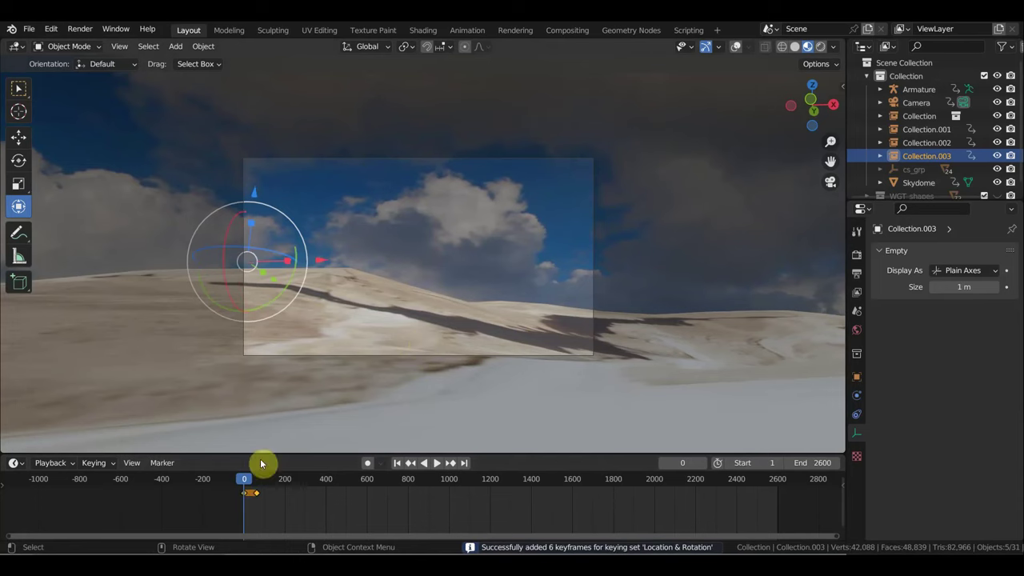
key(space)
drag(255, 480, 256, 484)
key(space)
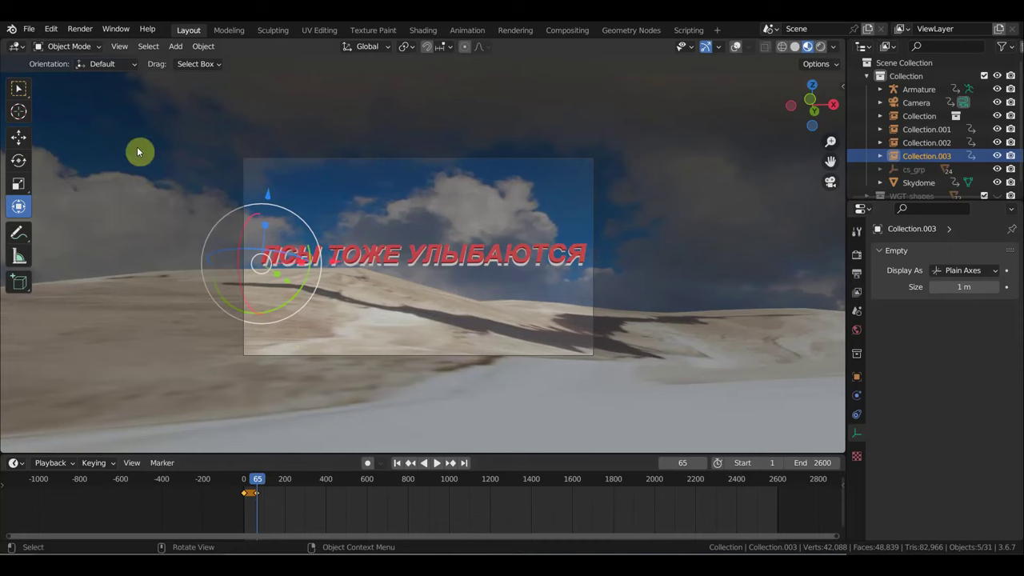
- Save the desert scene, then reopen заглавие.blend from the recent files
click(29, 34)
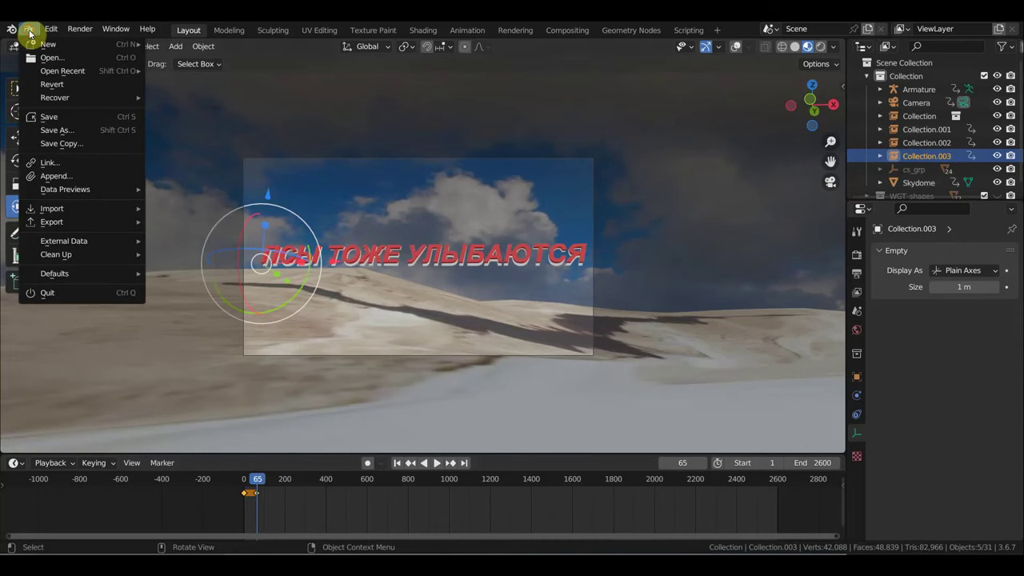
click(71, 120)
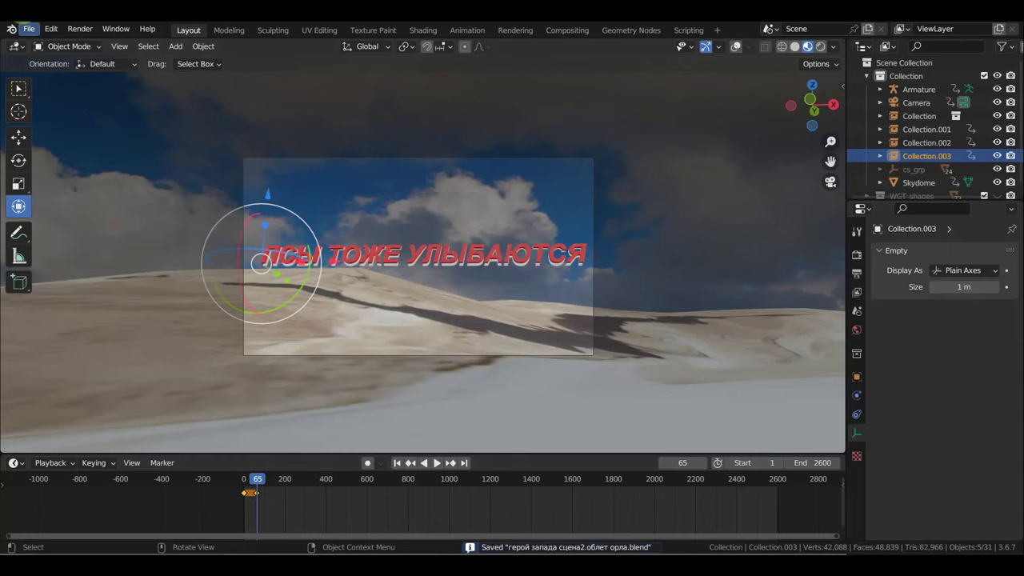
click(30, 34)
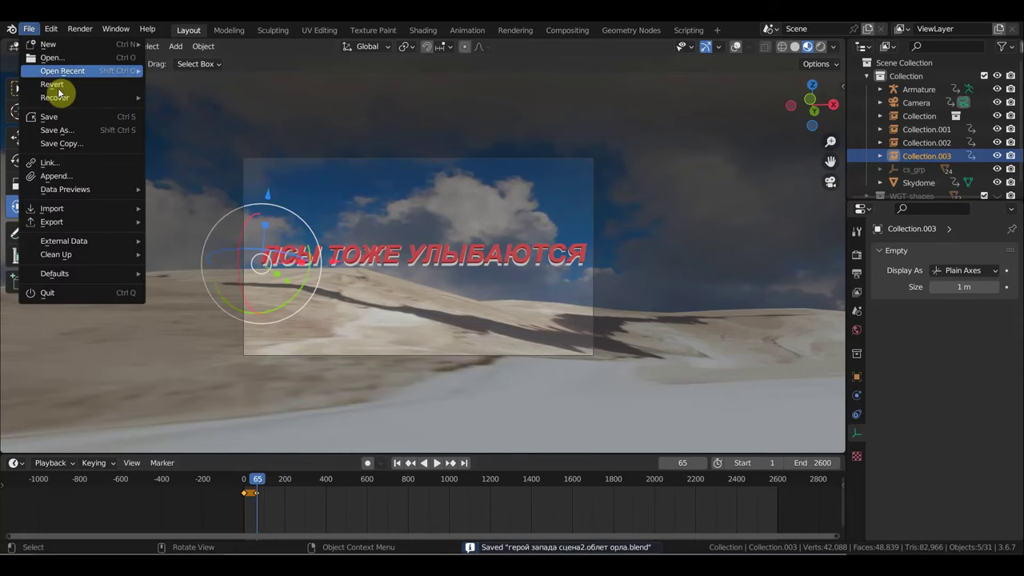
mouse_move(63, 71)
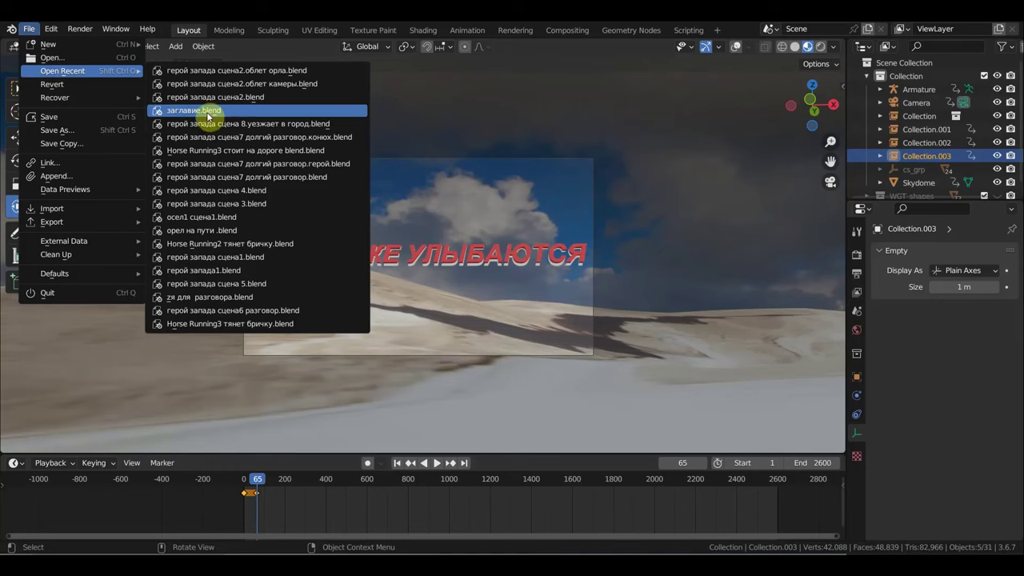
click(199, 108)
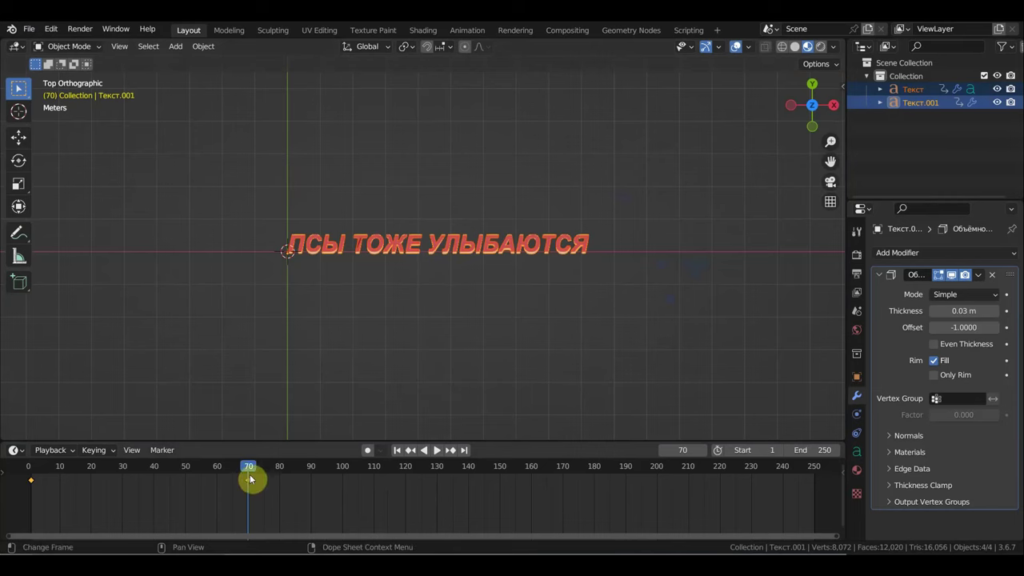
- Go to frame 100 on the timeline and start scaling the ПСЫ ТОЖЕ УЛЫБАЮТСЯ text toward zero
mouse_move(249, 475)
mouse_down()
mouse_move(197, 473)
mouse_move(267, 488)
mouse_up()
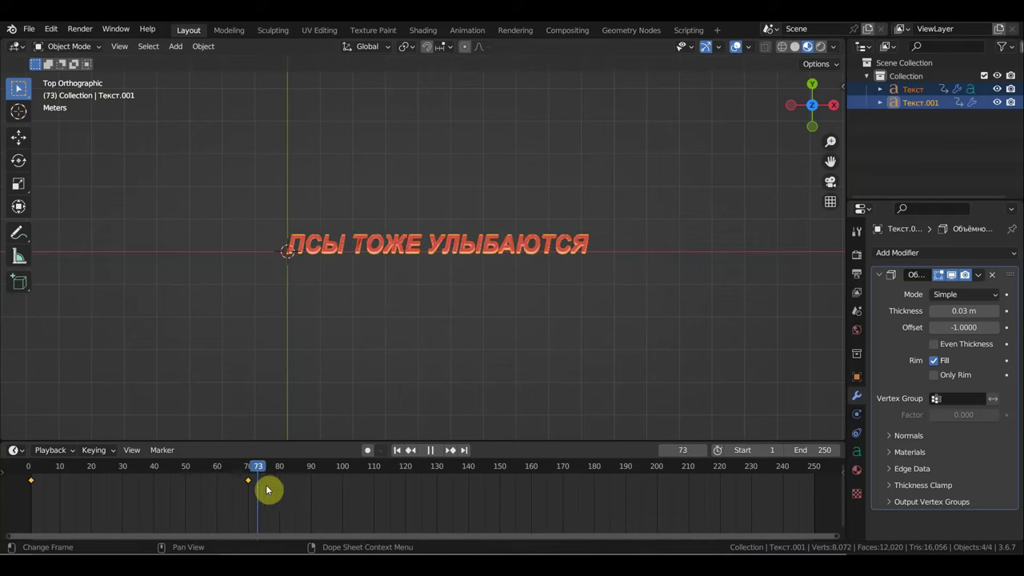
drag(335, 498, 361, 507)
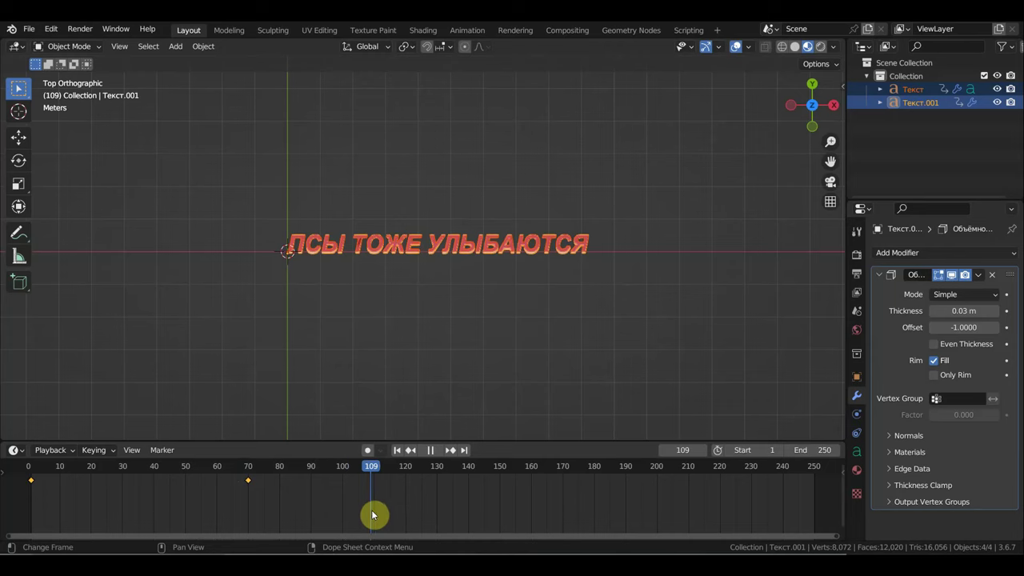
drag(372, 514, 327, 502)
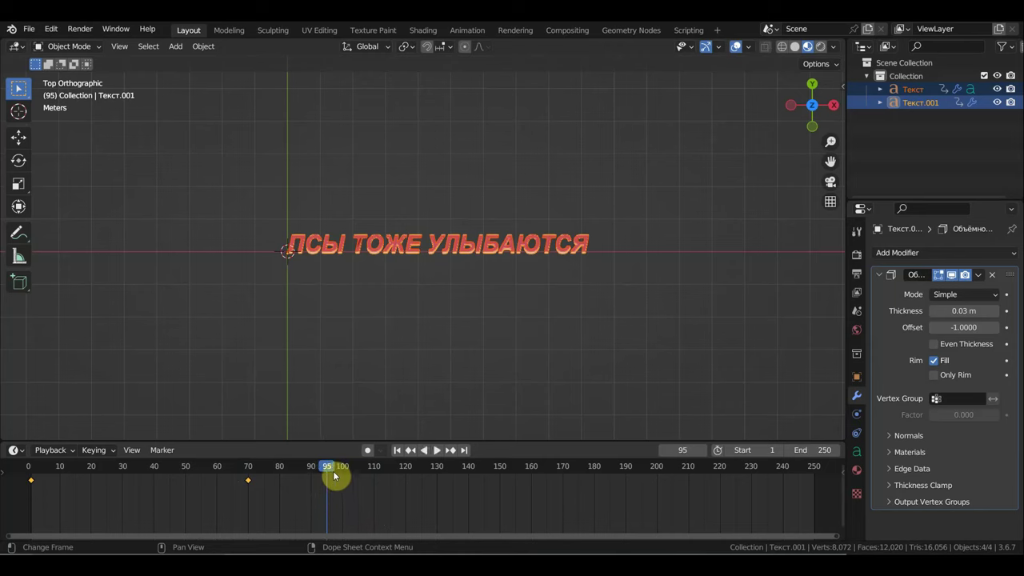
key(space)
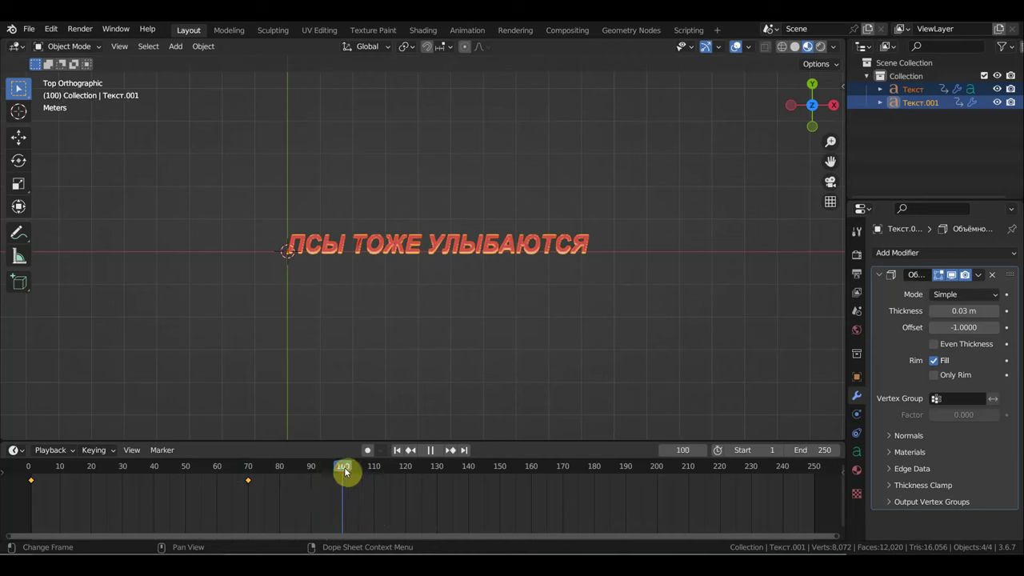
key(space)
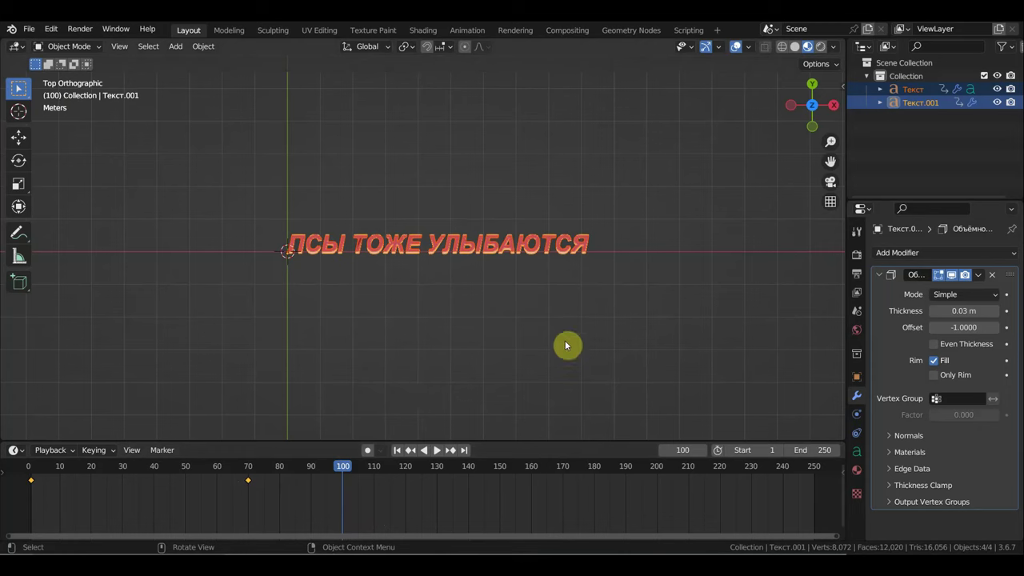
key(s)
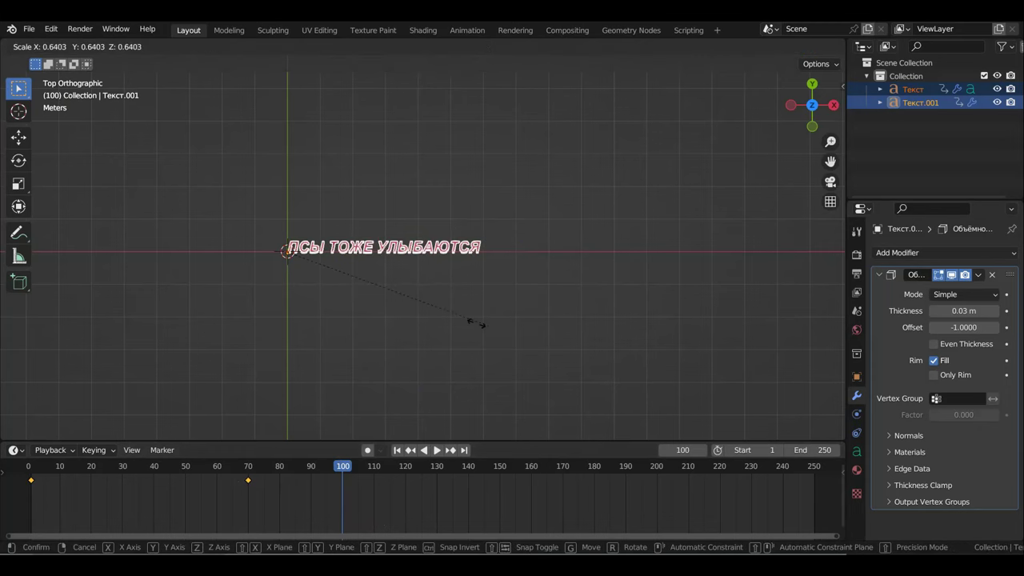
- Shrink Текст.001 to nearly nothing and key its location, rotation and scale at frame 100
click(286, 264)
key(s)
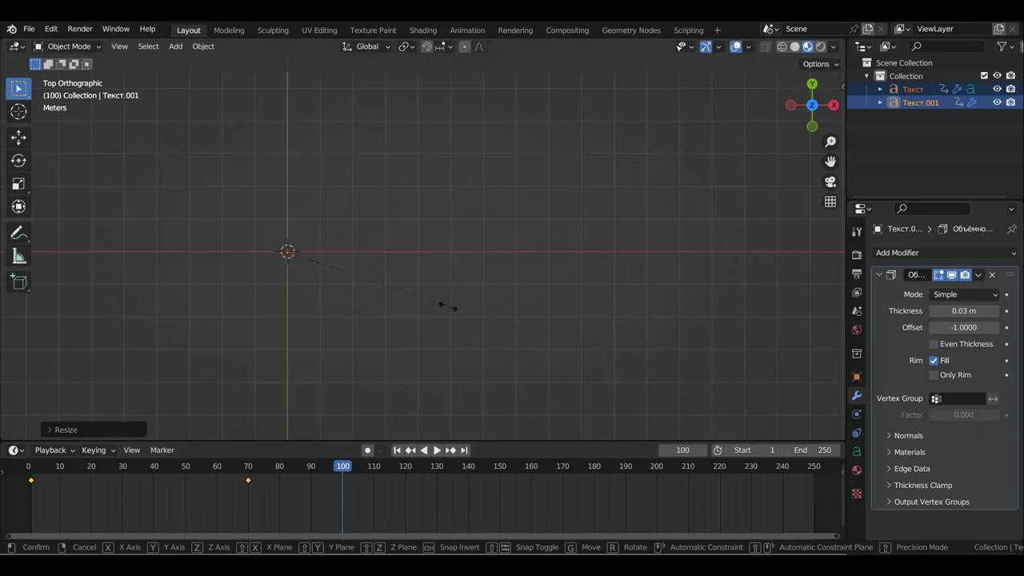
click(332, 274)
key(i)
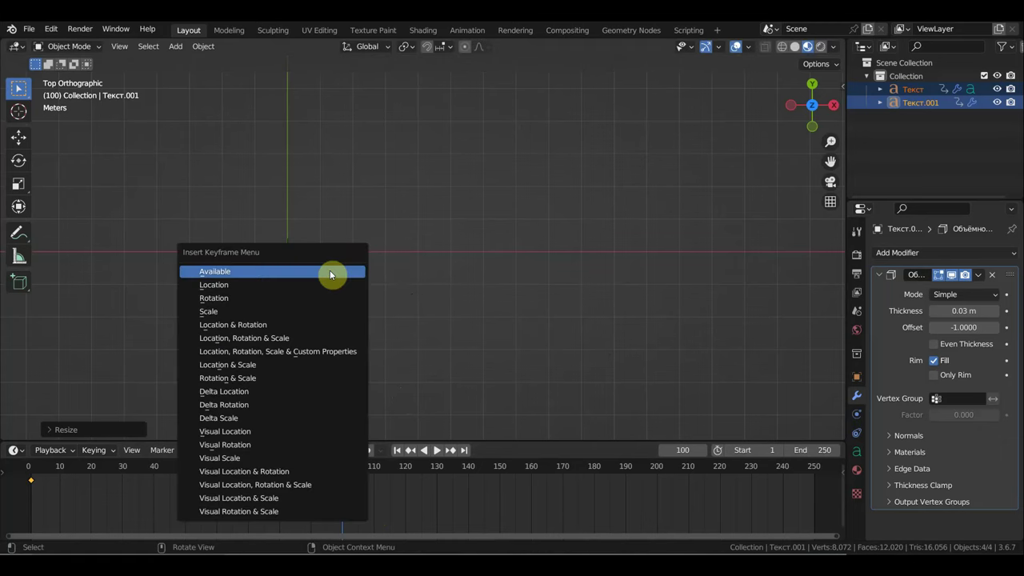
click(282, 339)
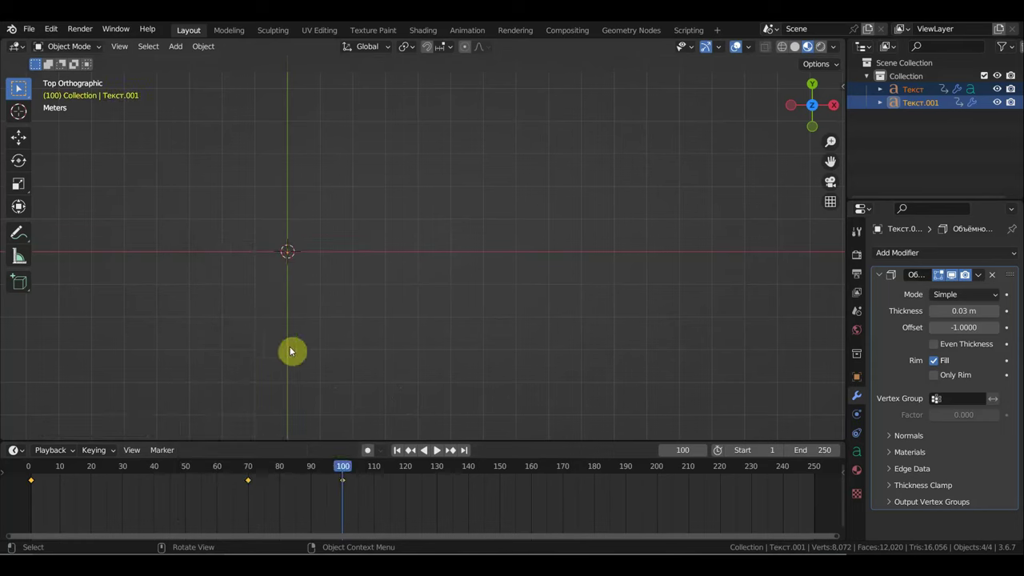
mouse_move(341, 470)
mouse_down()
mouse_move(42, 450)
mouse_move(308, 485)
mouse_move(339, 496)
mouse_move(229, 482)
mouse_move(339, 504)
mouse_up()
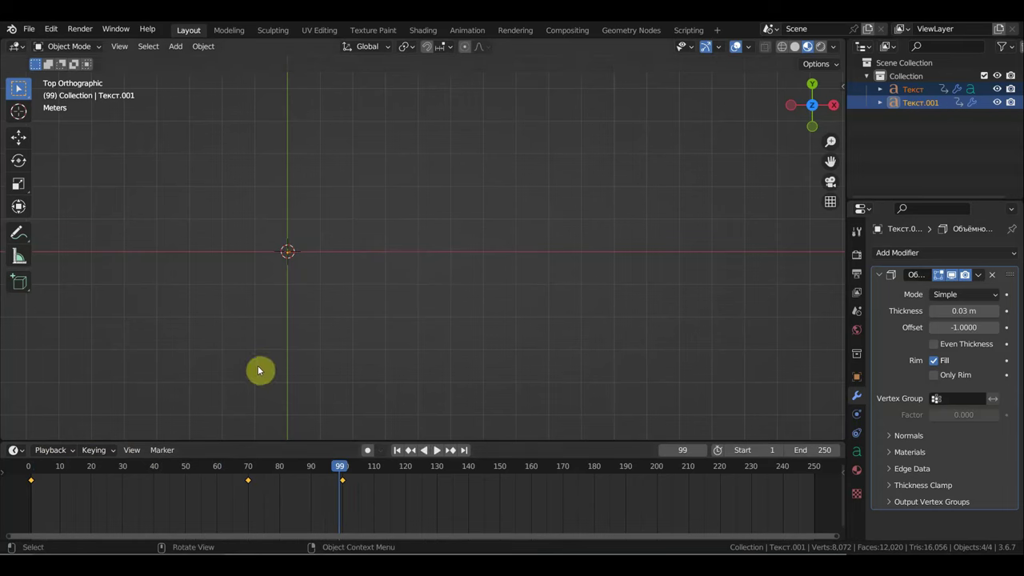
click(28, 29)
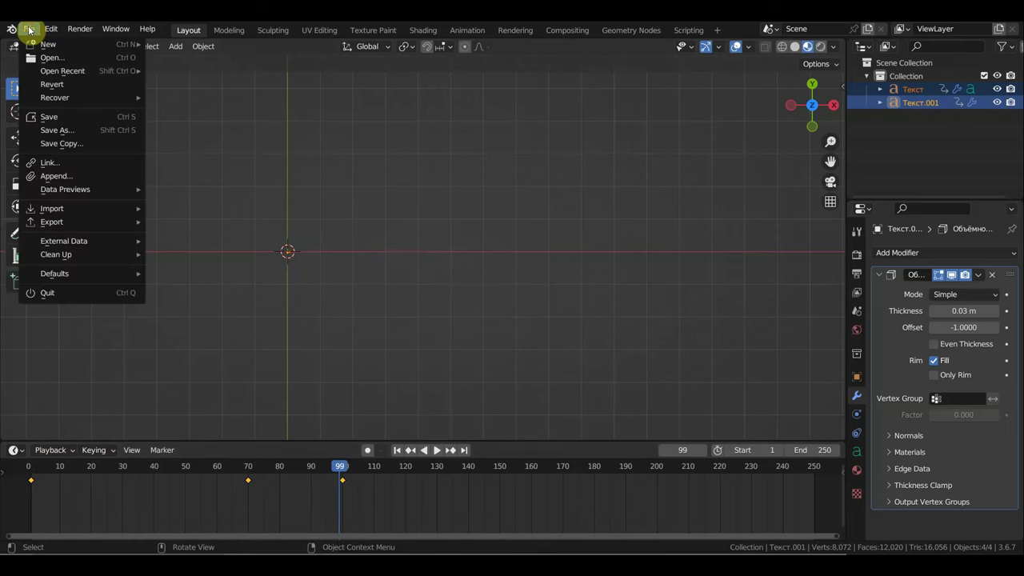
- Save заглавие.blend and reopen the desert scene герой запада сцена2.облет орла.blend
click(60, 117)
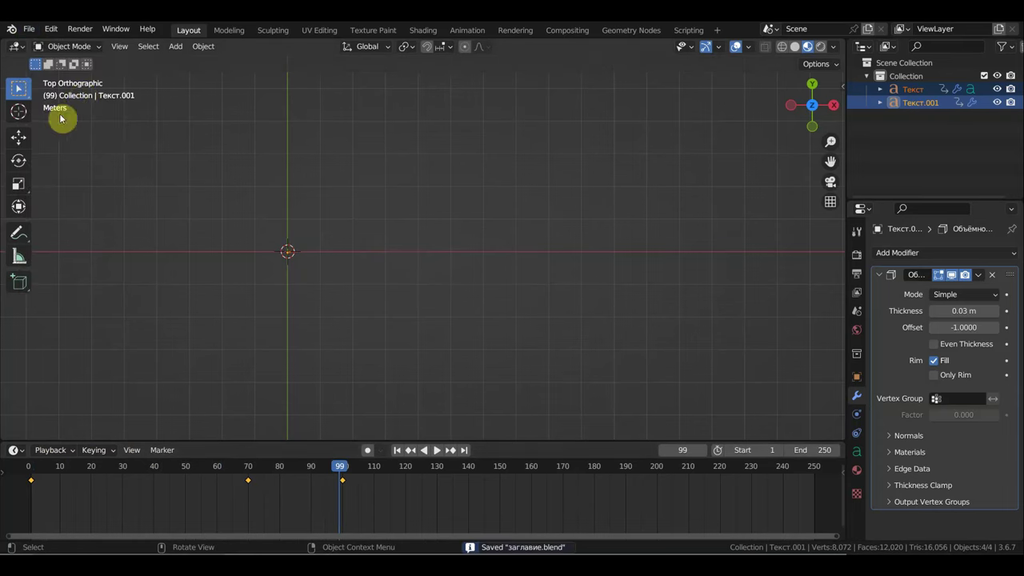
click(26, 29)
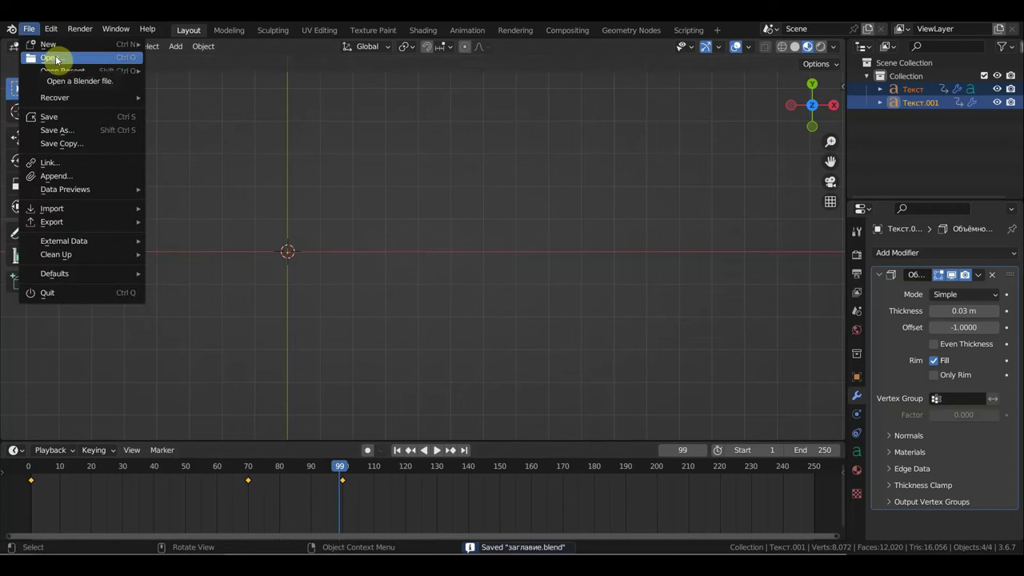
mouse_move(62, 71)
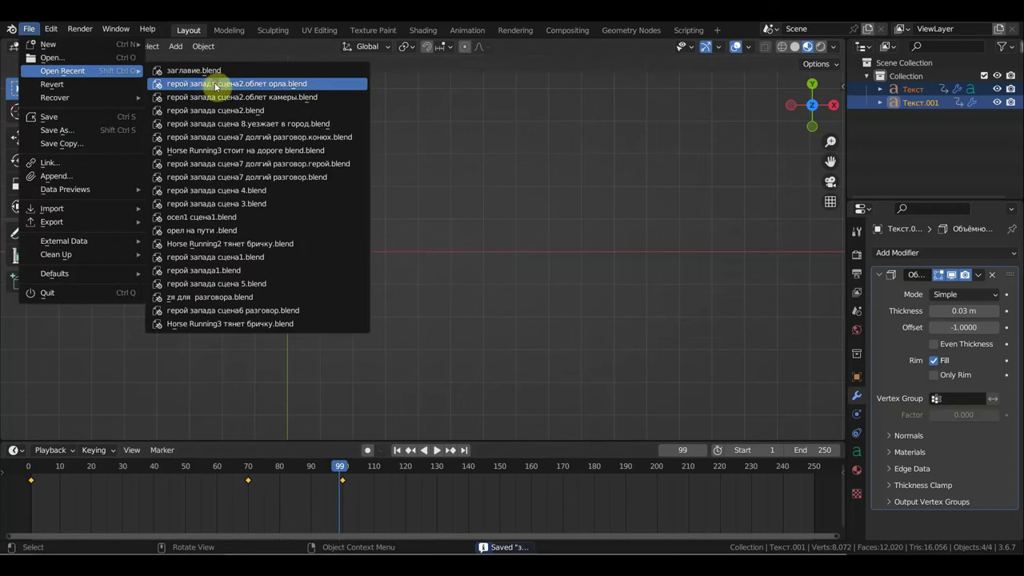
click(309, 113)
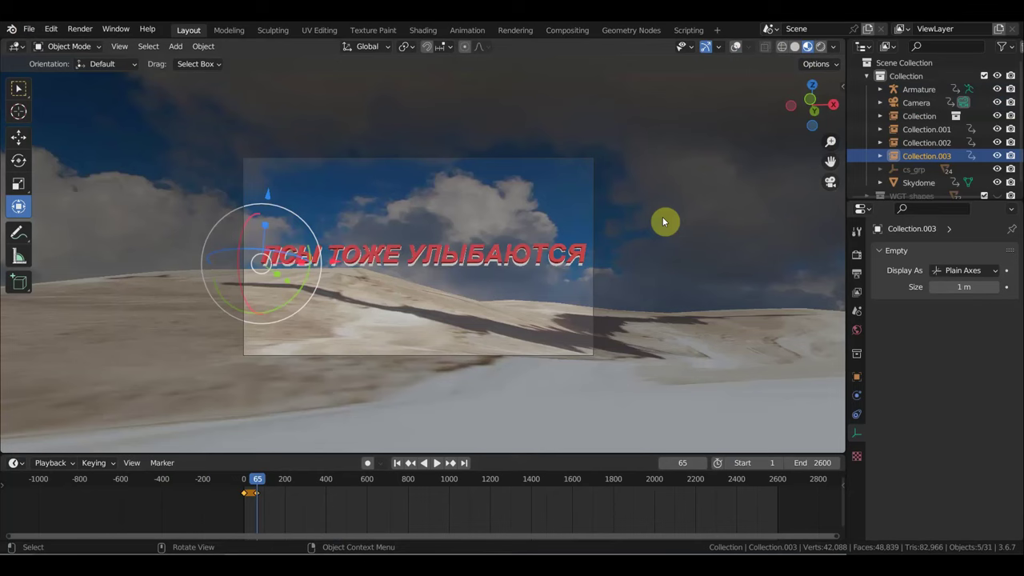
- Zoom the timeline, move the title's end keyframe from about frame 62 to frame 70, then replay to check
scroll(240, 496, up, 2)
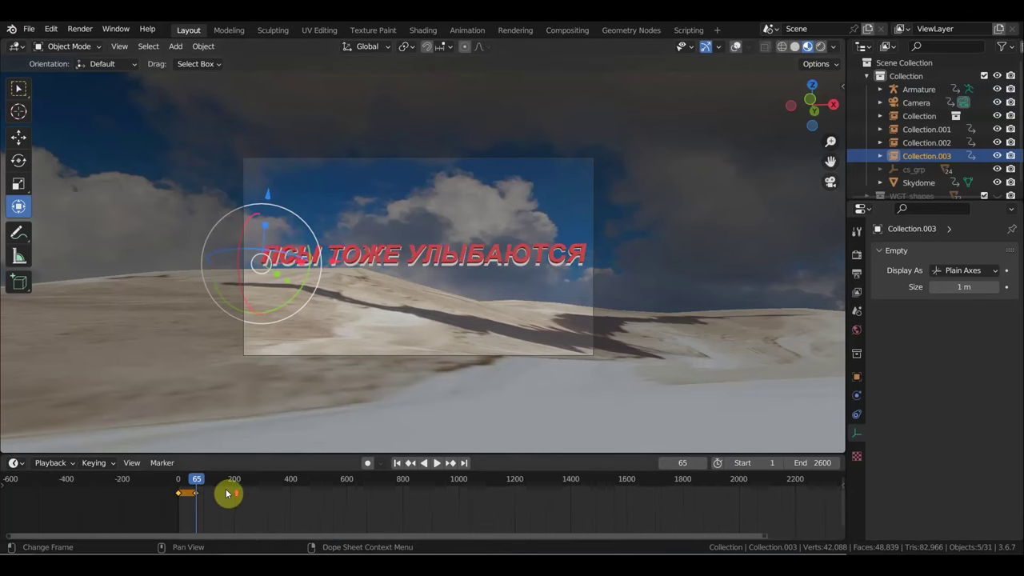
scroll(227, 493, up, 2)
scroll(528, 517, up, 2)
scroll(518, 517, up, 2)
scroll(530, 505, up, 1)
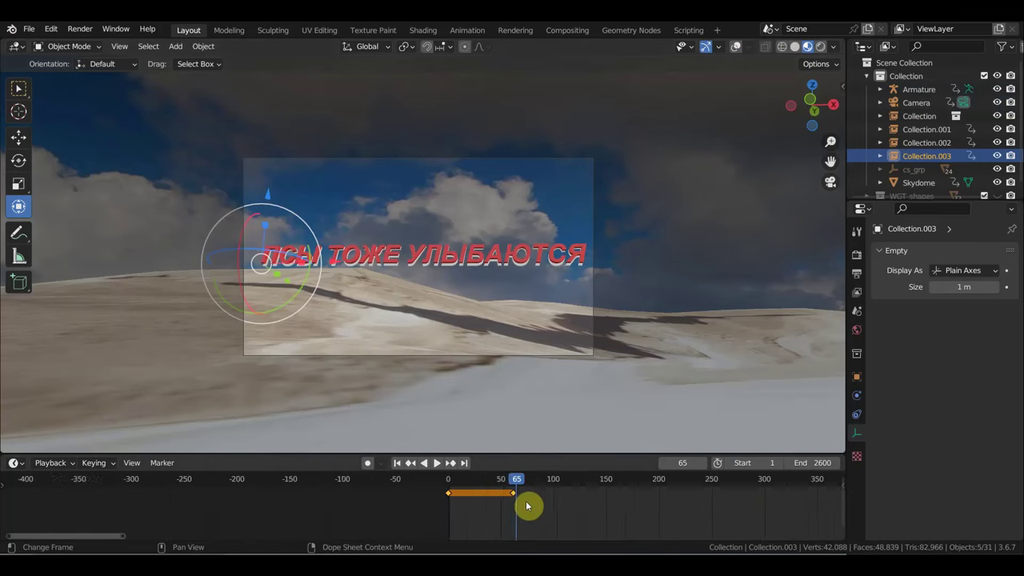
scroll(636, 506, up, 1)
scroll(651, 506, up, 2)
scroll(704, 506, up, 1)
middle_drag(704, 506, 520, 523)
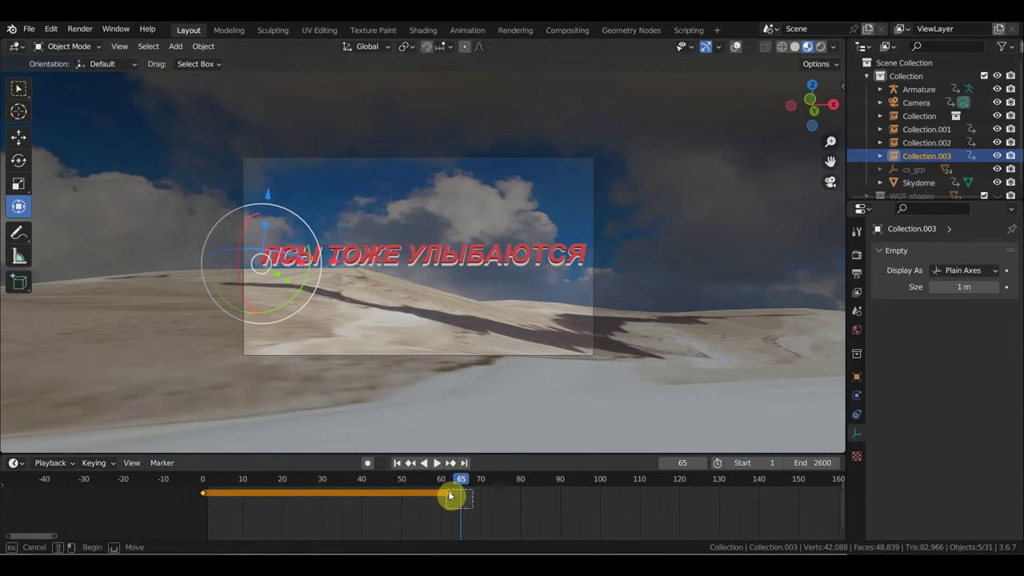
drag(441, 480, 473, 489)
scroll(507, 502, down, 2)
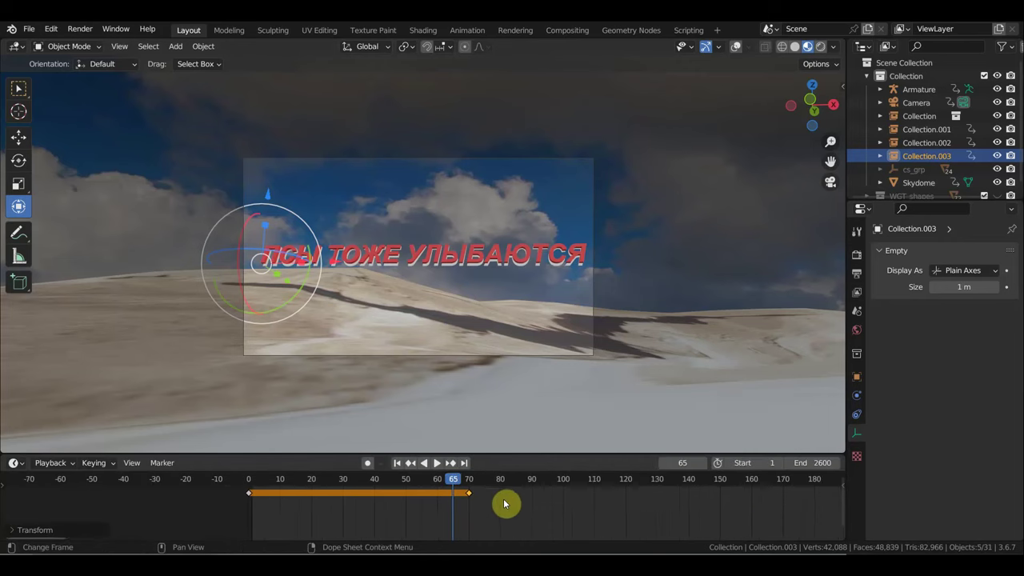
key(space)
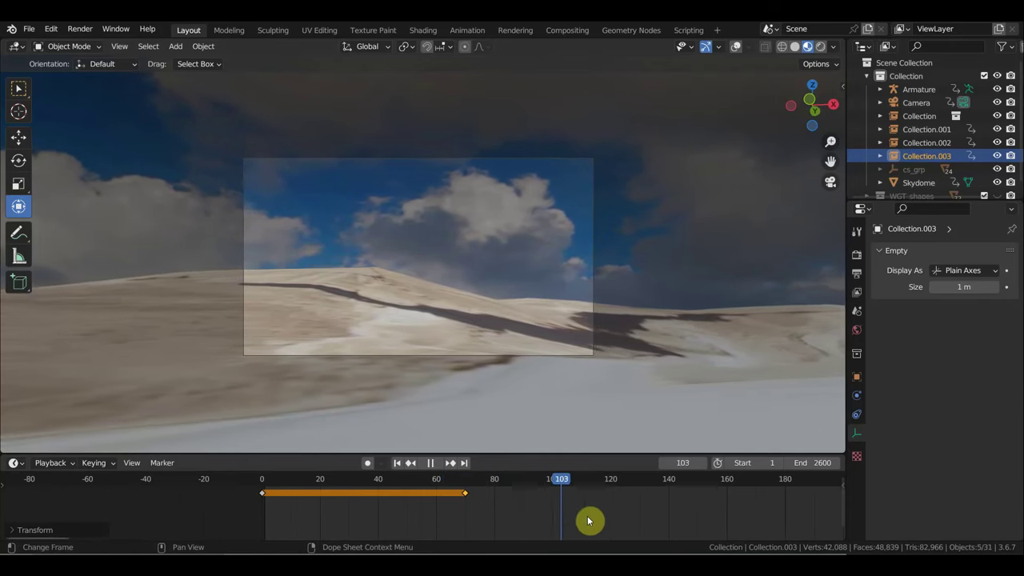
mouse_move(630, 525)
mouse_down()
mouse_move(661, 528)
mouse_move(246, 462)
mouse_move(550, 486)
mouse_move(590, 491)
mouse_move(261, 487)
mouse_up()
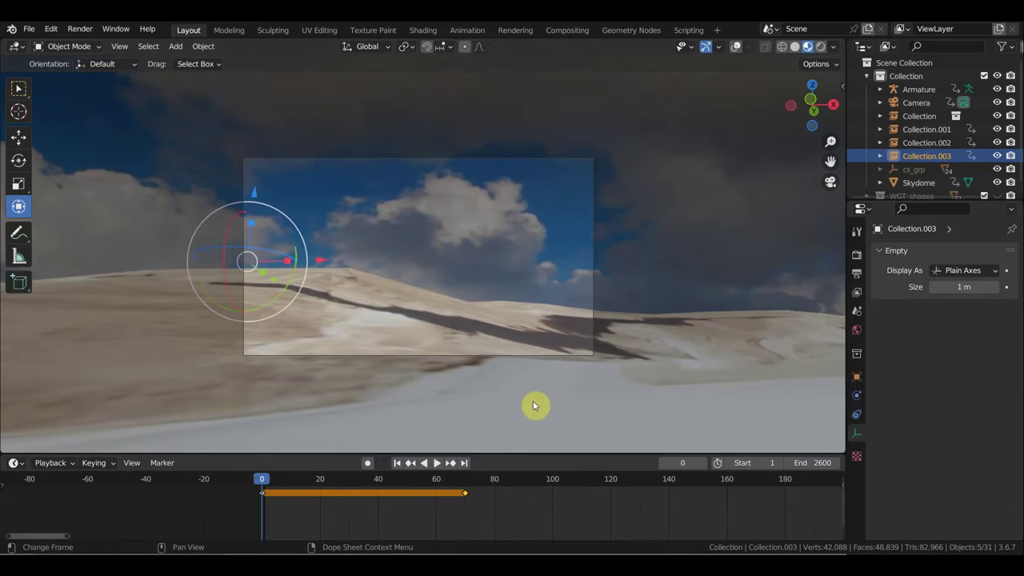
key(space)
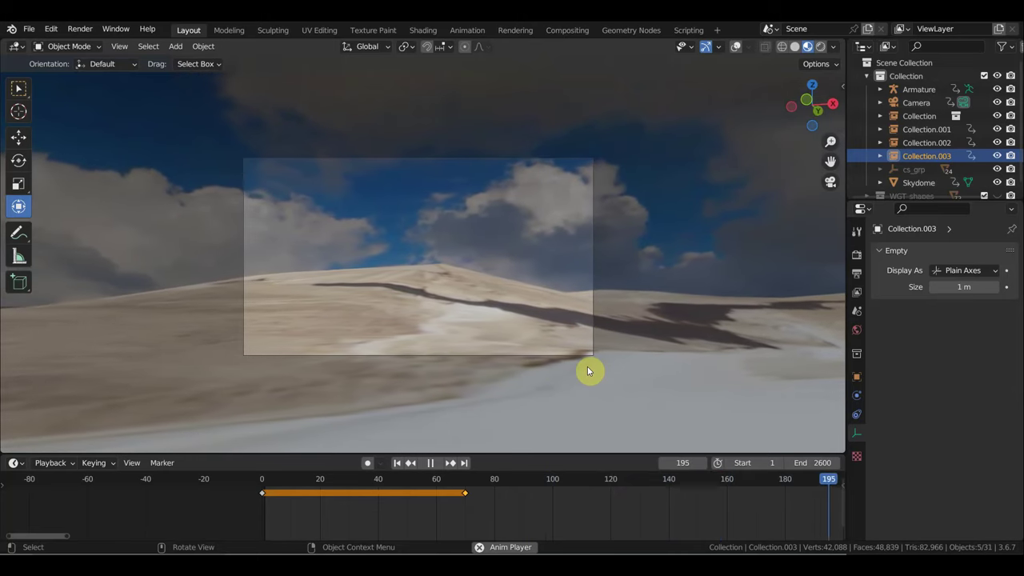
key(space)
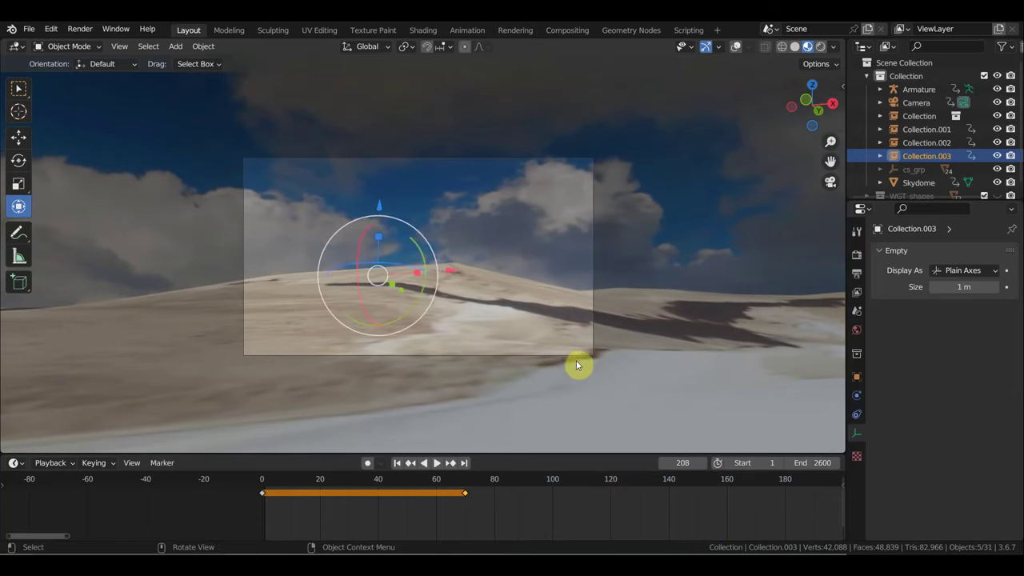
scroll(579, 361, up, 1)
scroll(565, 360, up, 1)
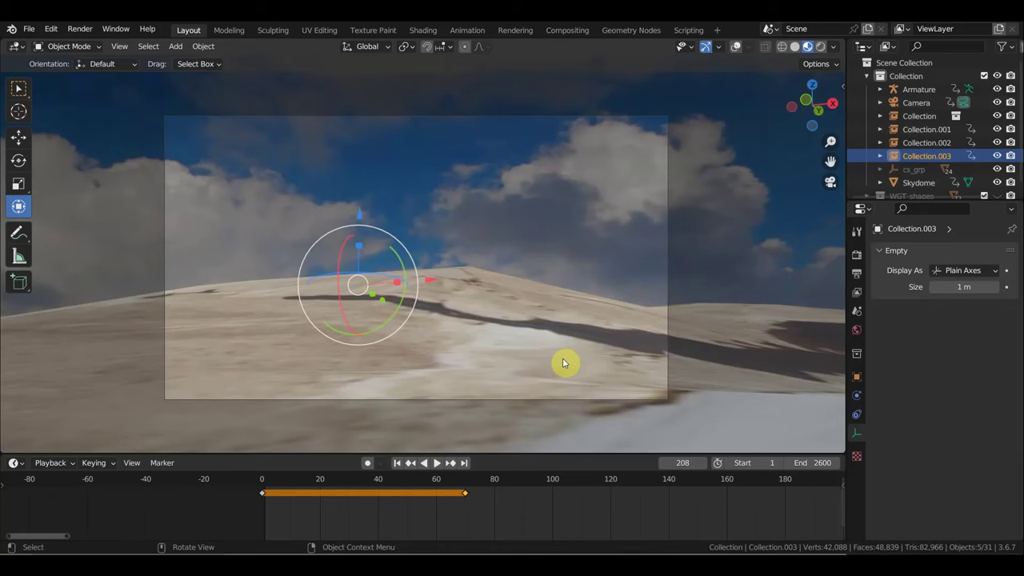
scroll(537, 528, down, 1)
scroll(538, 523, down, 3)
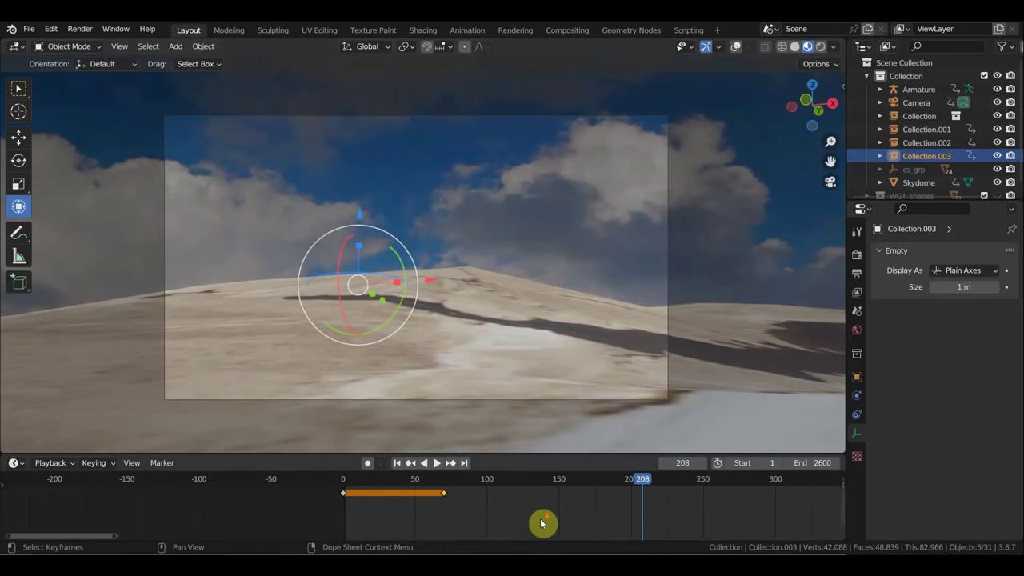
scroll(540, 518, down, 3)
key(space)
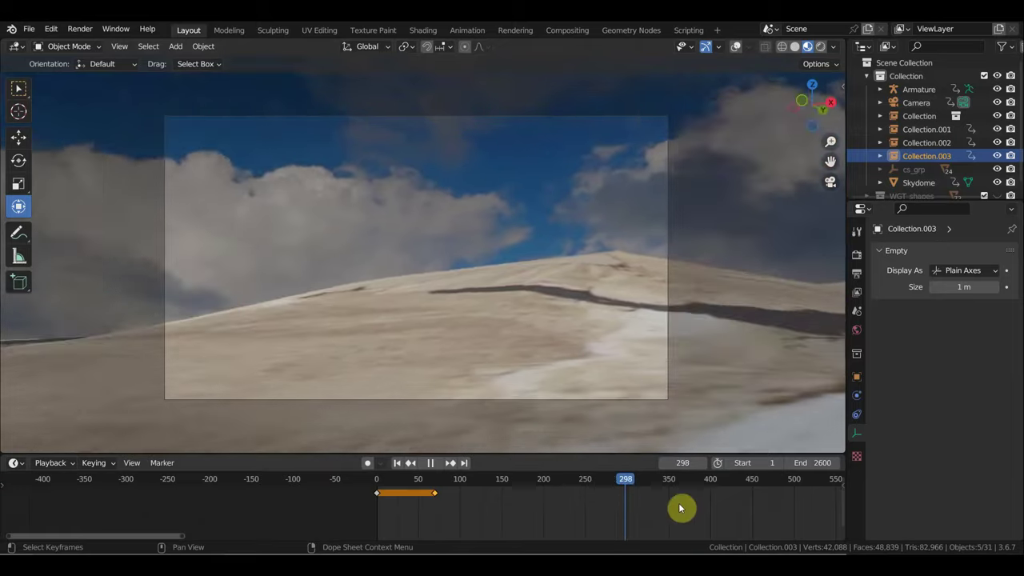
key(space)
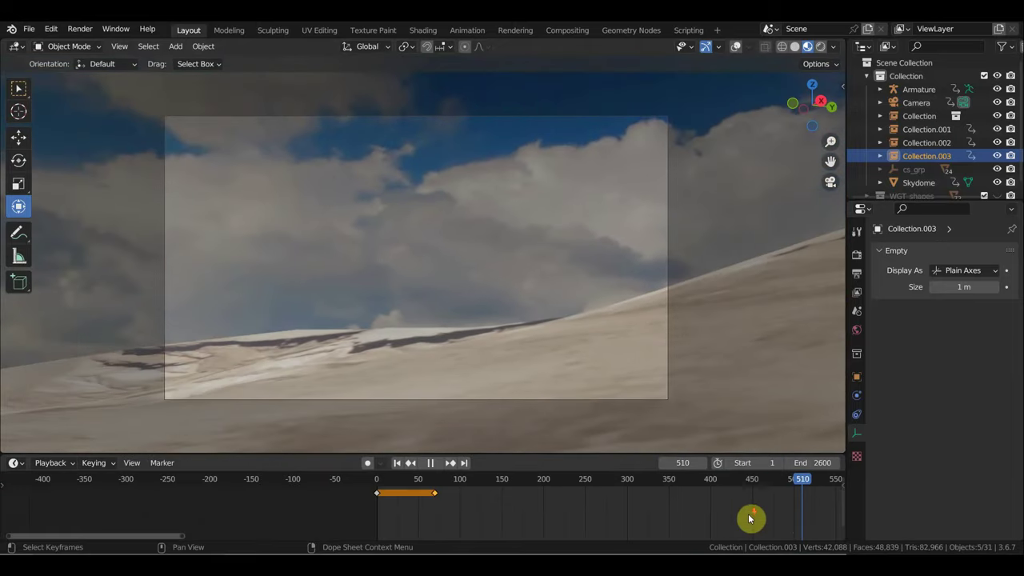
scroll(746, 519, down, 2)
scroll(704, 509, down, 2)
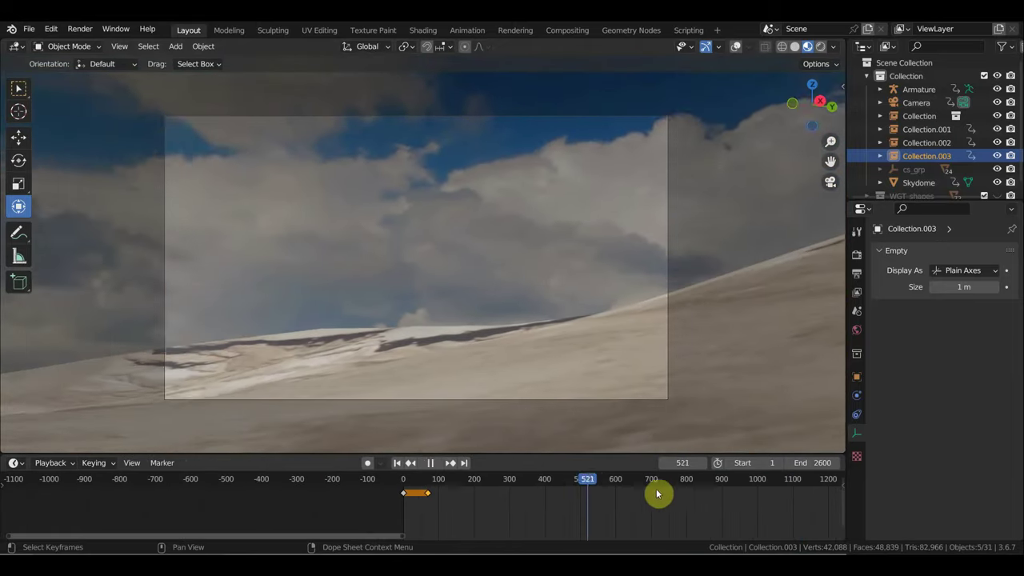
mouse_move(668, 494)
mouse_down()
mouse_move(805, 548)
mouse_move(761, 550)
mouse_move(777, 550)
mouse_up()
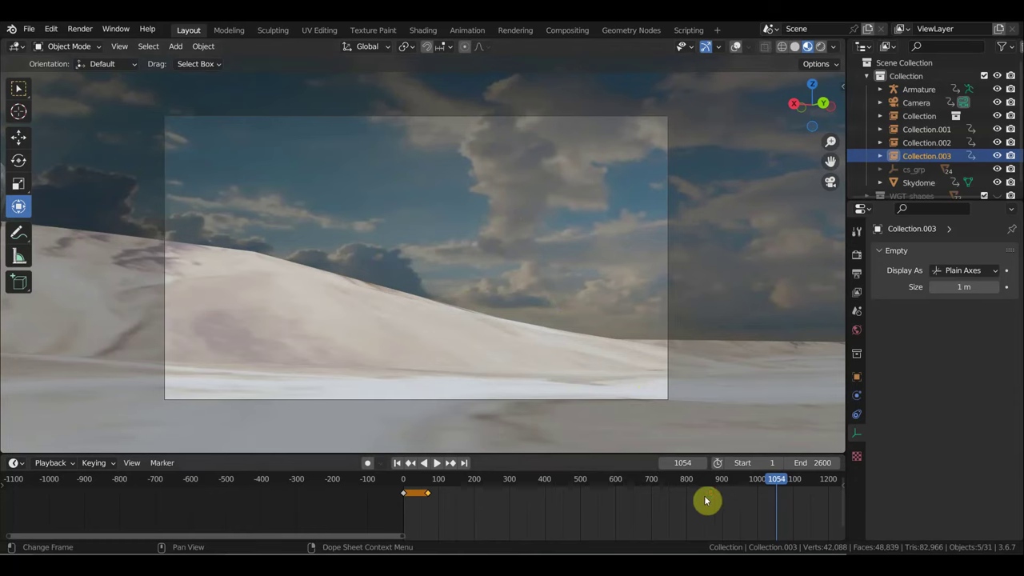
scroll(704, 498, down, 2)
scroll(691, 501, down, 2)
scroll(703, 393, up, 2)
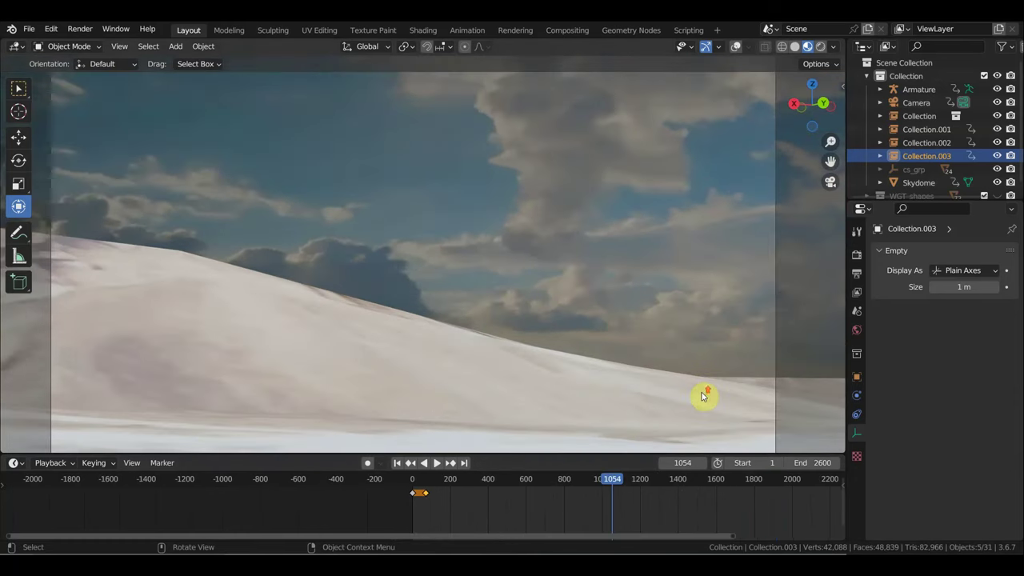
scroll(704, 395, down, 1)
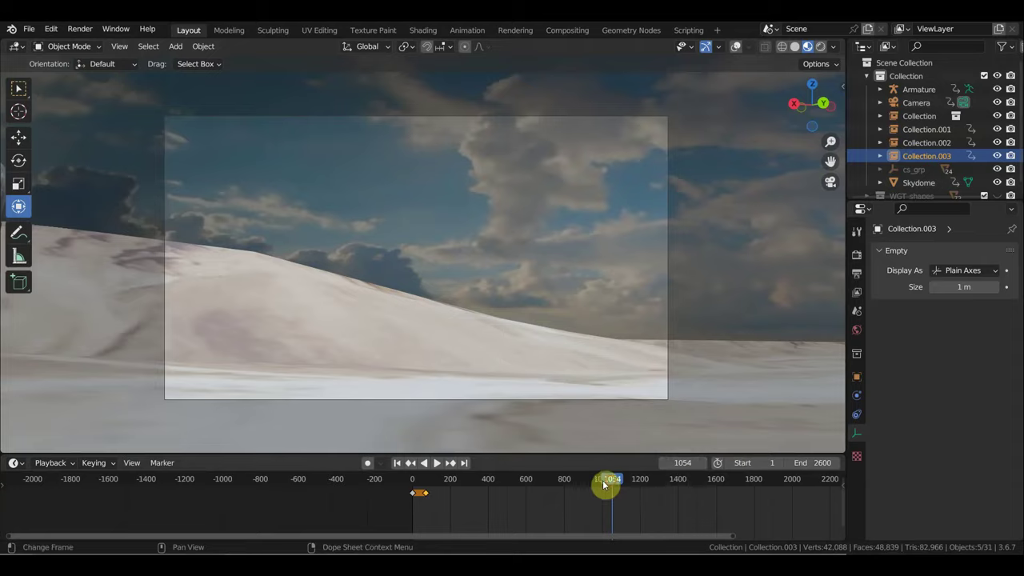
mouse_move(603, 480)
mouse_down()
mouse_move(411, 485)
mouse_move(423, 493)
mouse_up()
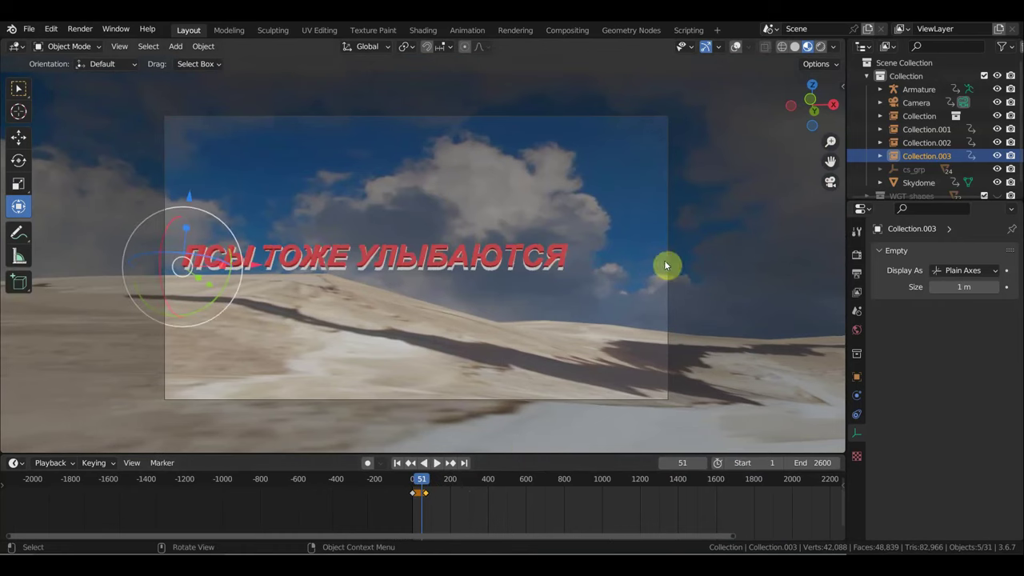
- Replay the title animation, stop at frame 62, and switch to the Select Box tool
key(space)
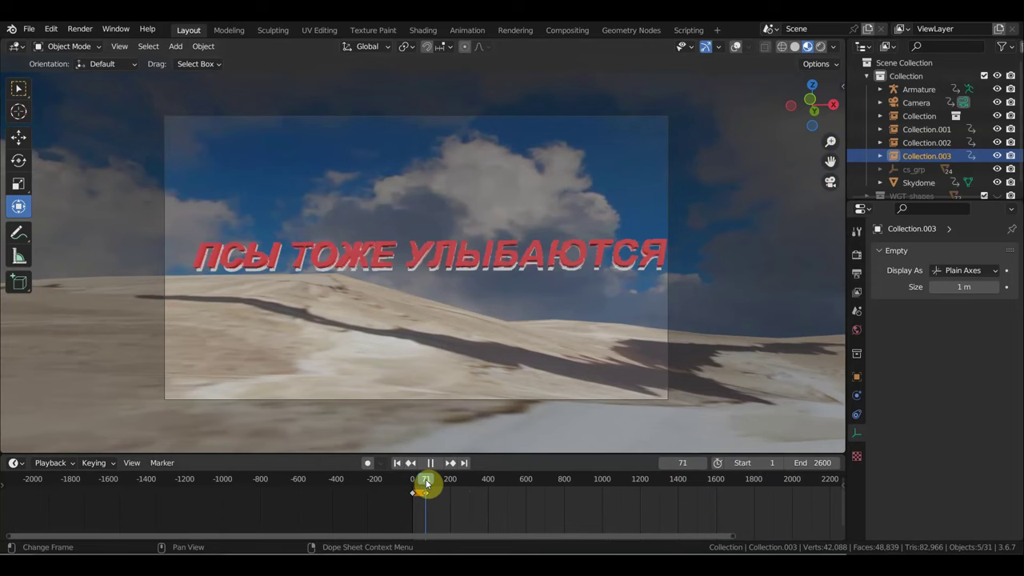
drag(426, 483, 424, 484)
key(space)
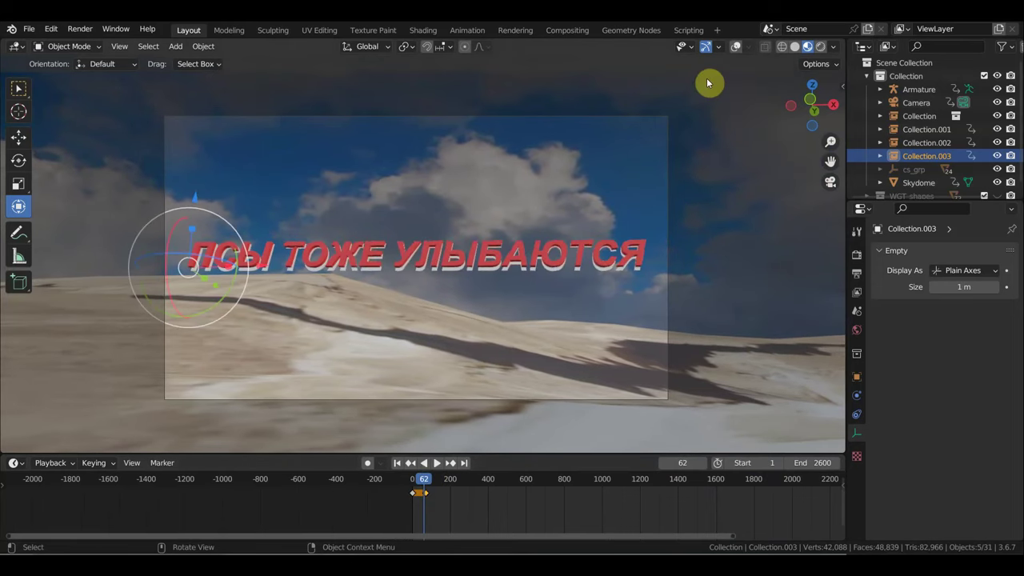
click(18, 88)
scroll(551, 91, up, 1)
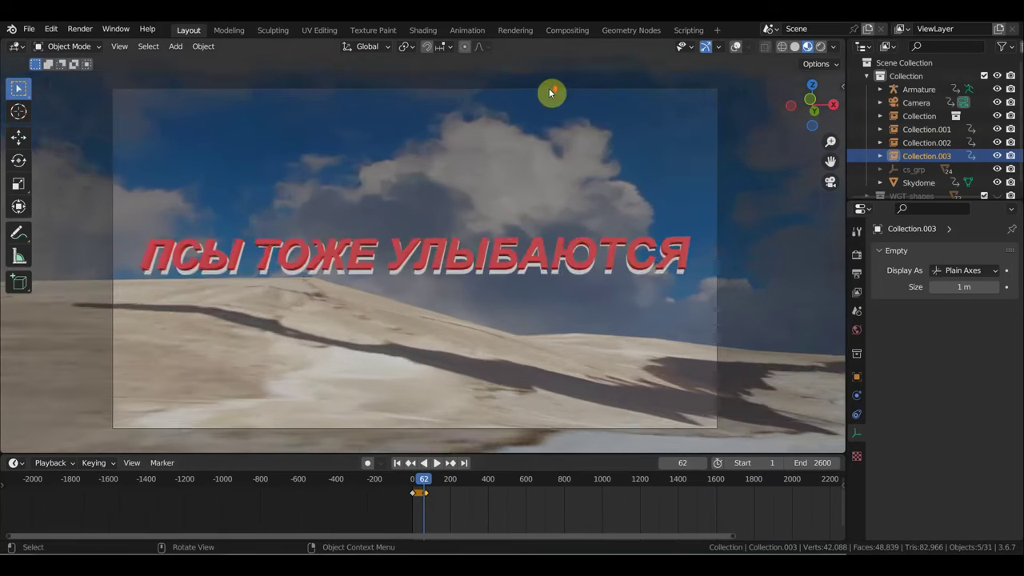